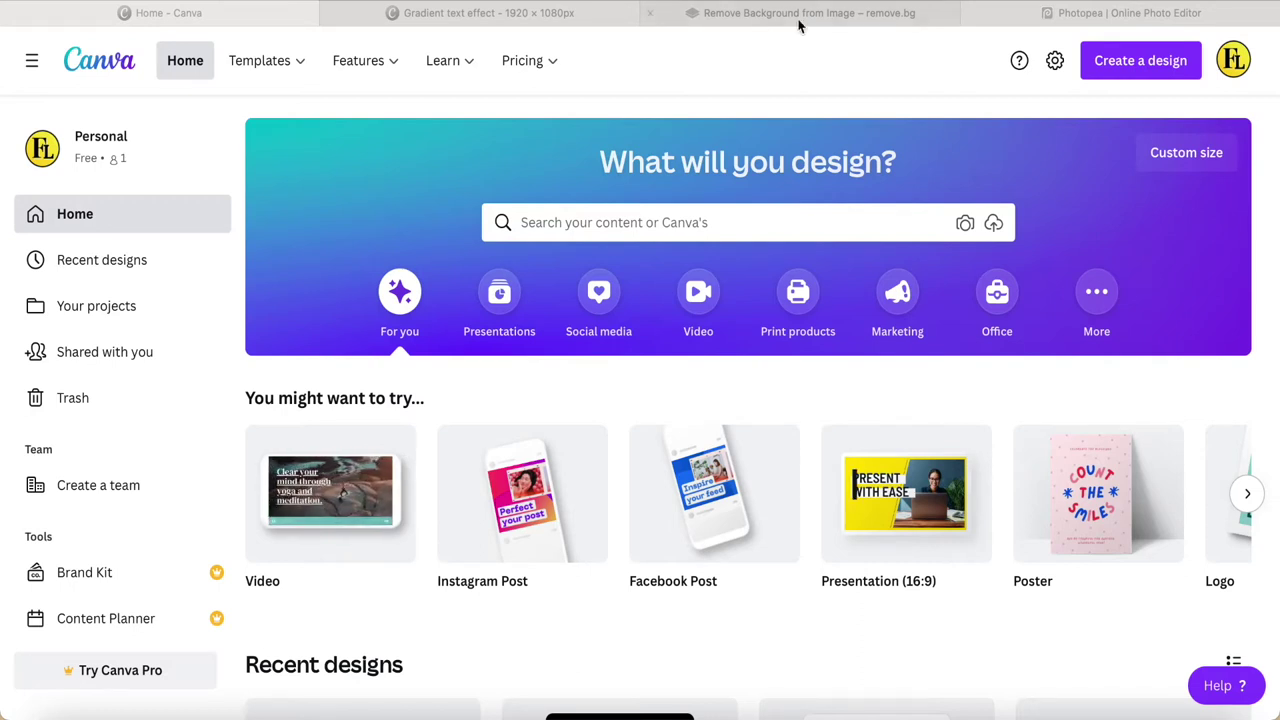
In the Gradient text effect design, add a blank page and duplicate slide 1 as Page 2
click(542, 22)
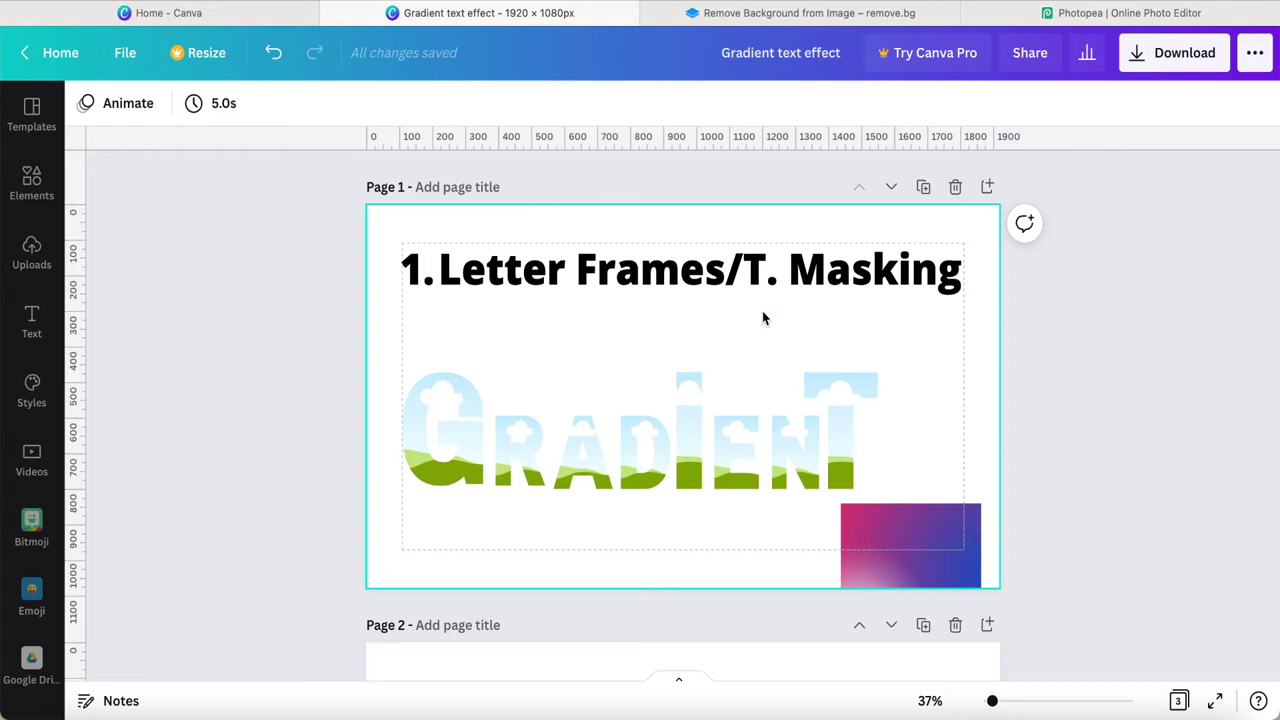
click(987, 188)
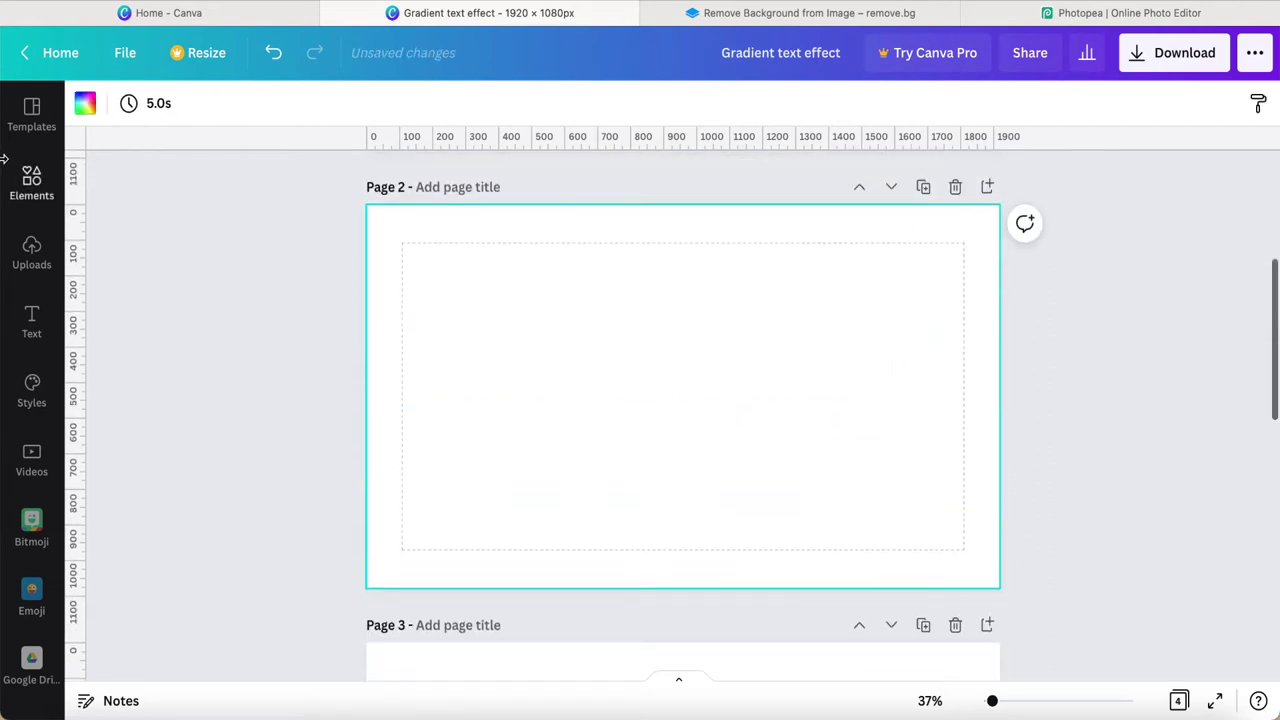
click(32, 183)
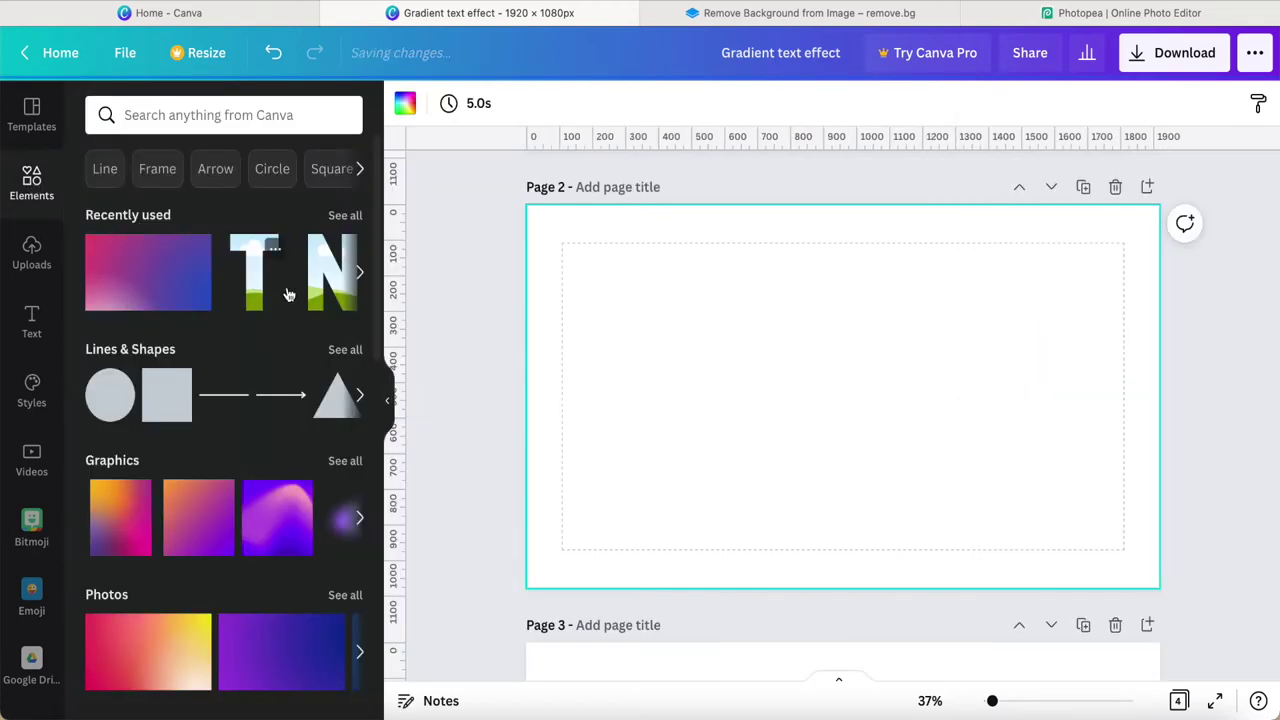
scroll(771, 368, up, 3)
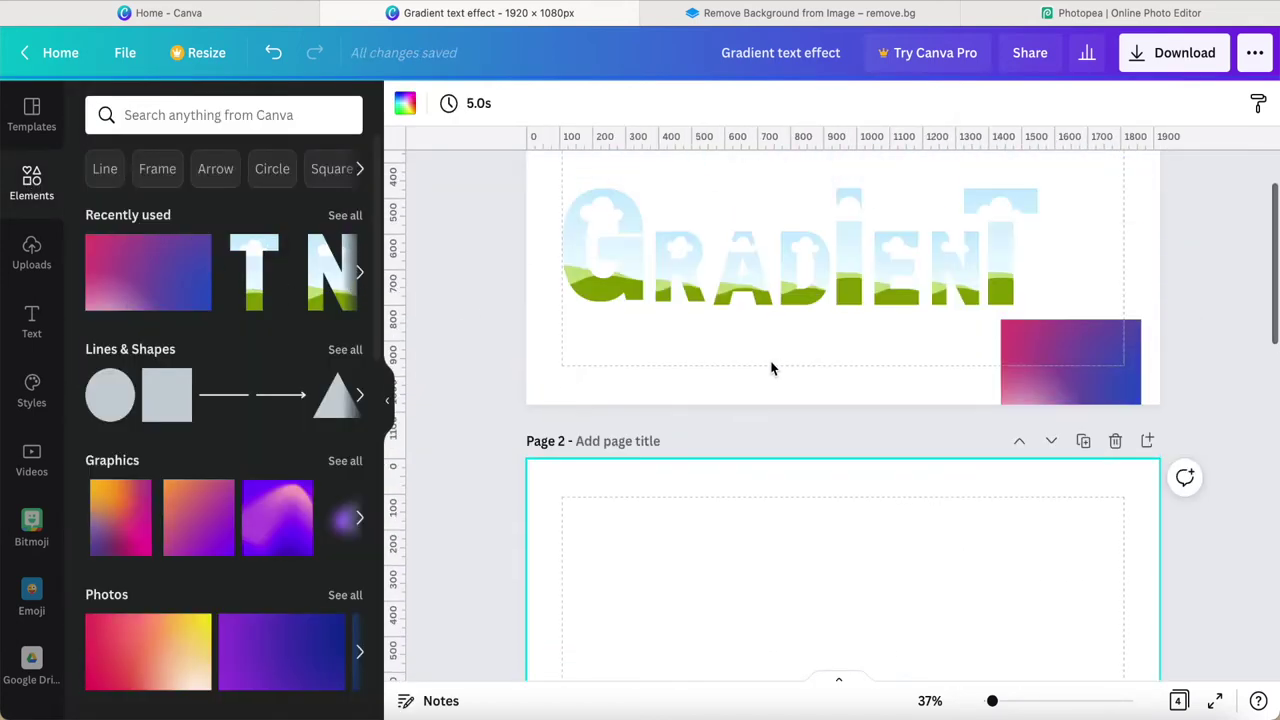
scroll(815, 378, up, 2)
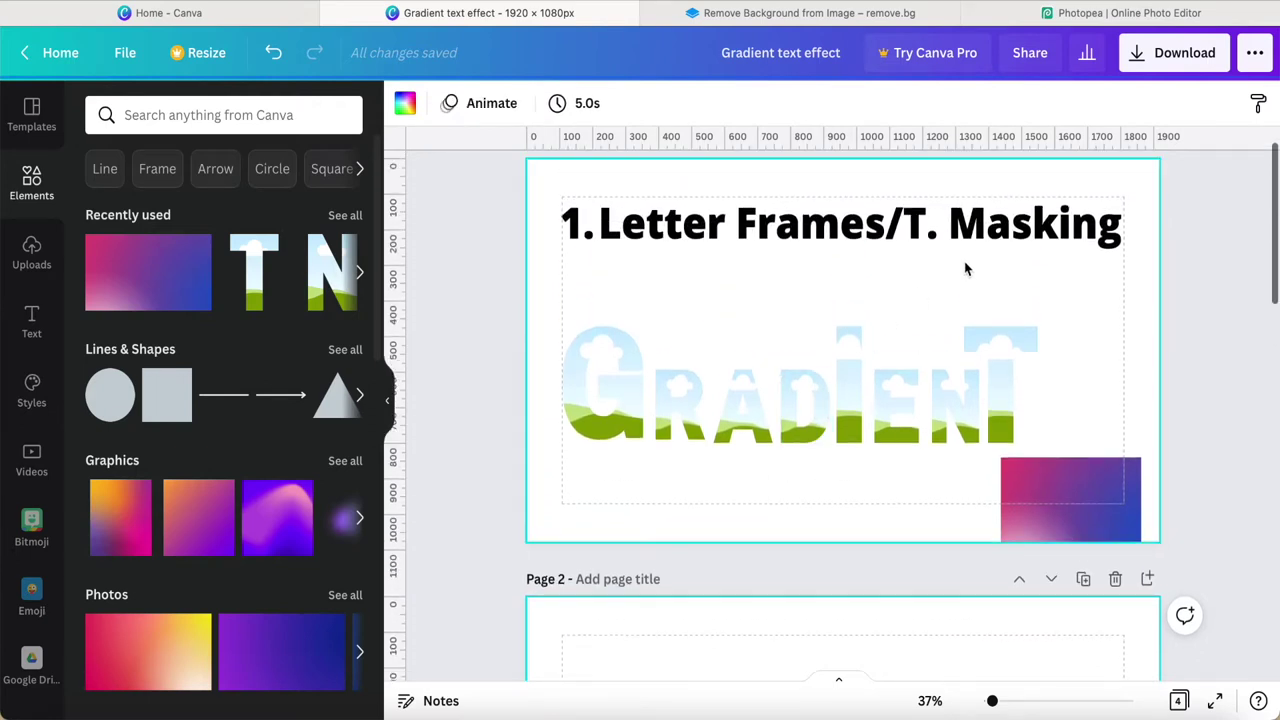
scroll(965, 262, up, 1)
click(1084, 189)
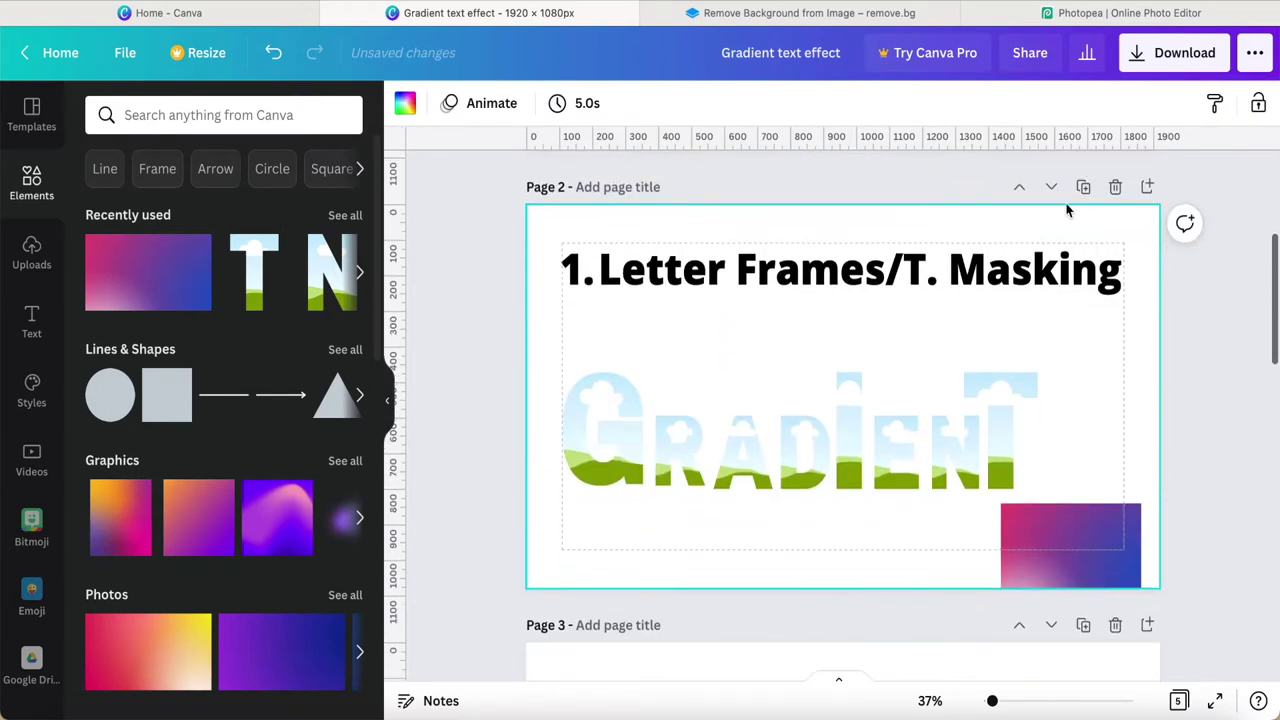
Select the G letter frame and open the full Frames collection in Elements
click(583, 459)
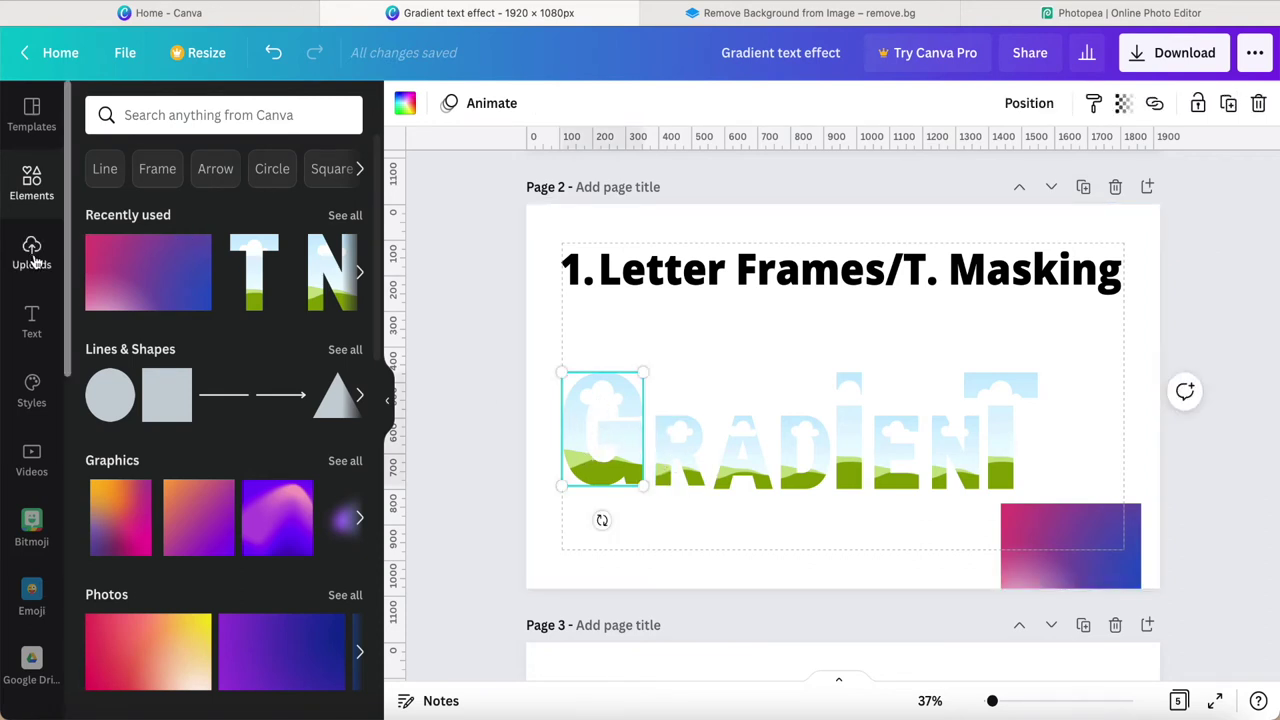
scroll(140, 425, down, 6)
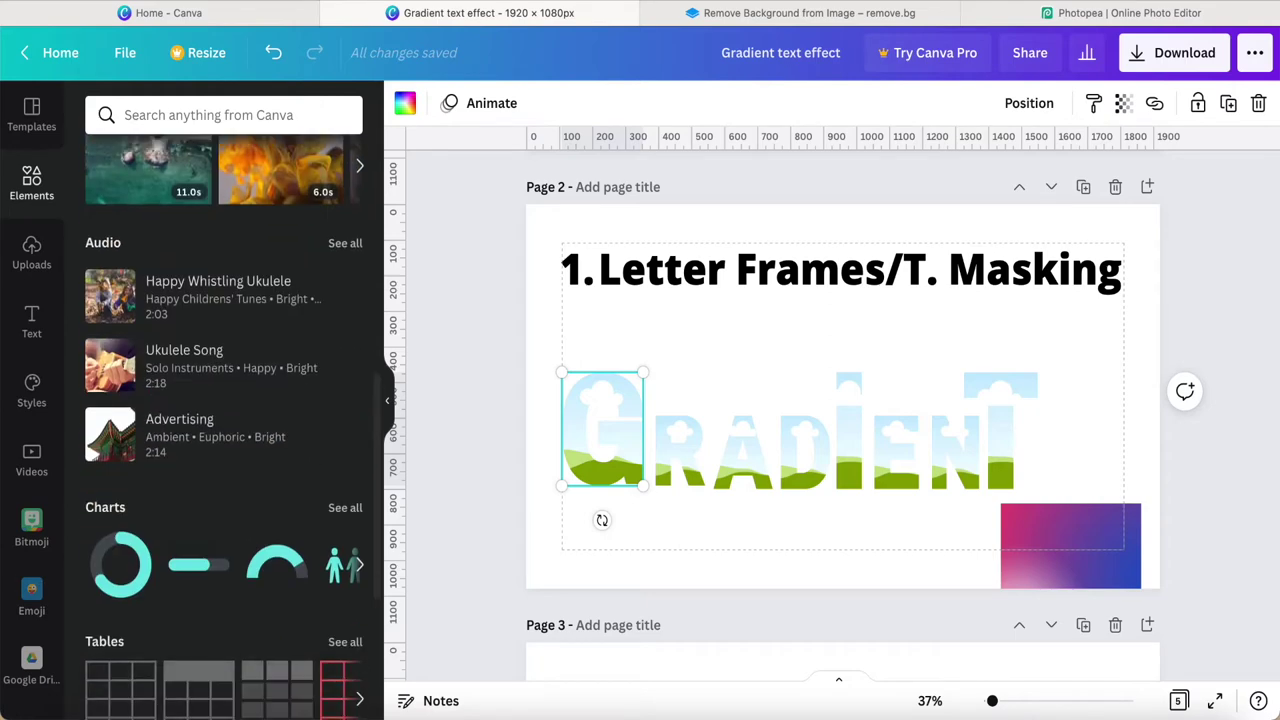
scroll(222, 420, down, 5)
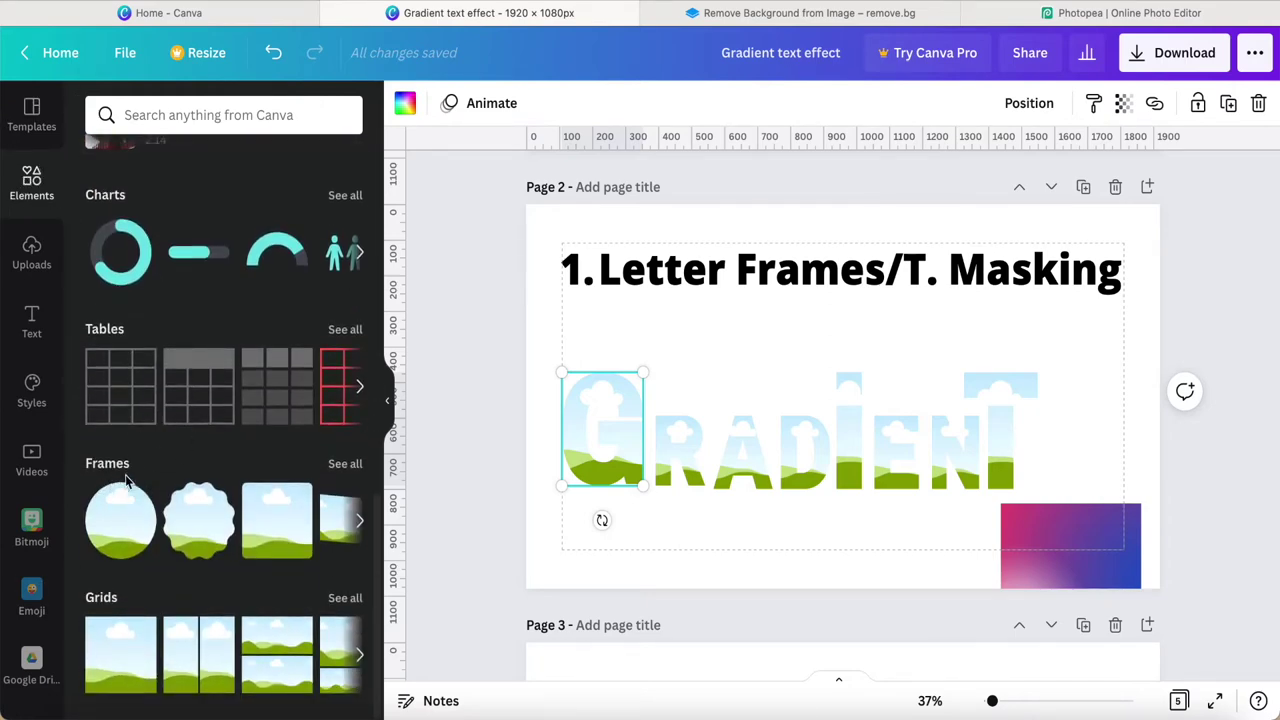
click(345, 464)
Scroll to the alphabet letter frames and adjust the height of the I frame
scroll(261, 472, down, 5)
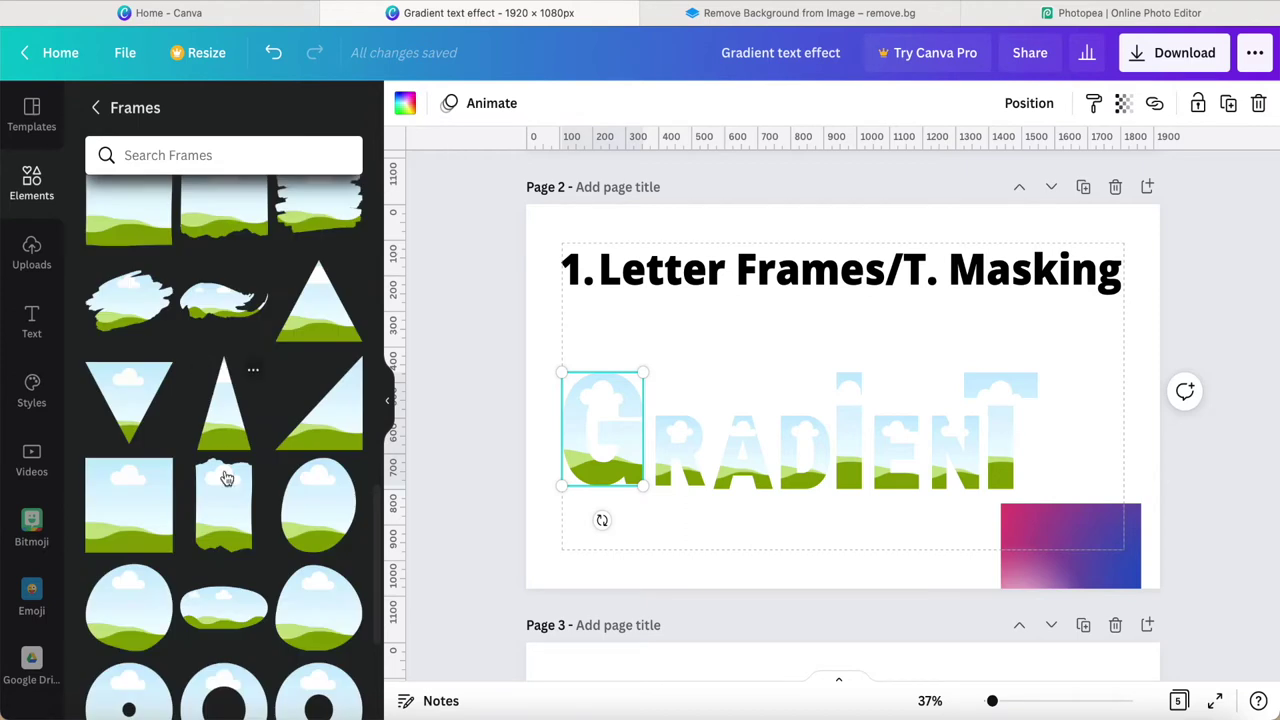
scroll(230, 490, down, 10)
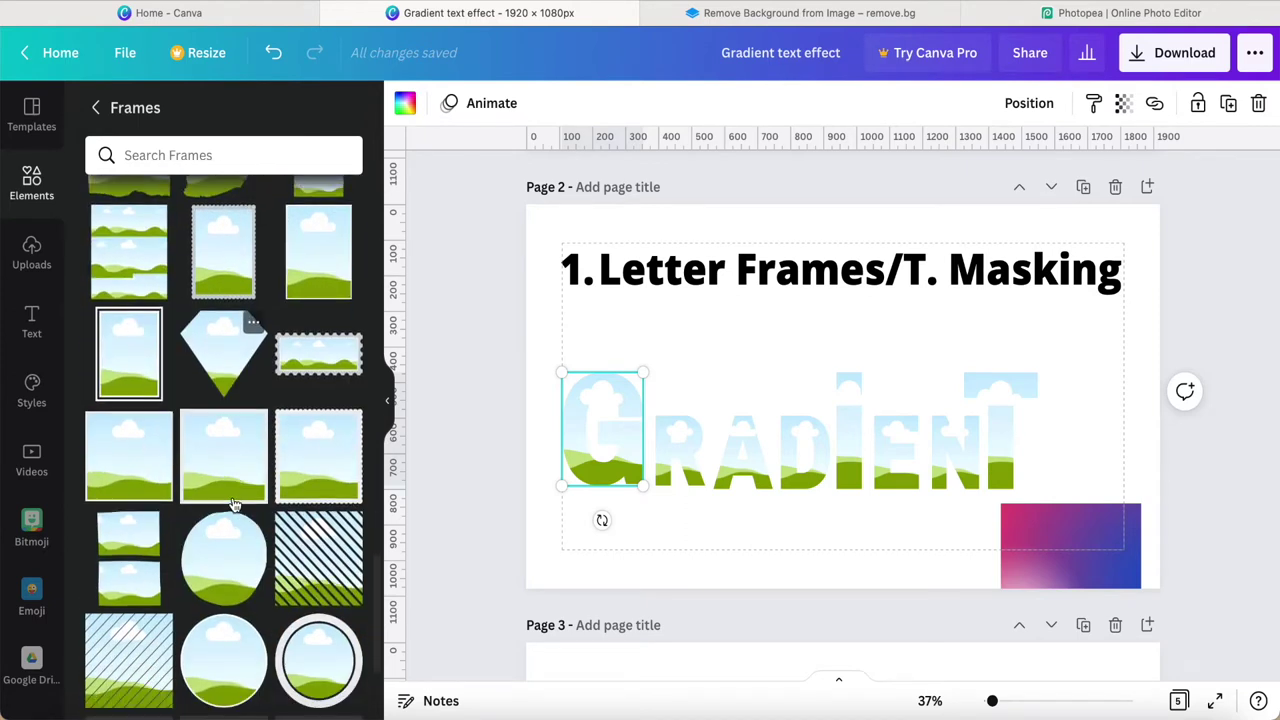
scroll(233, 503, down, 5)
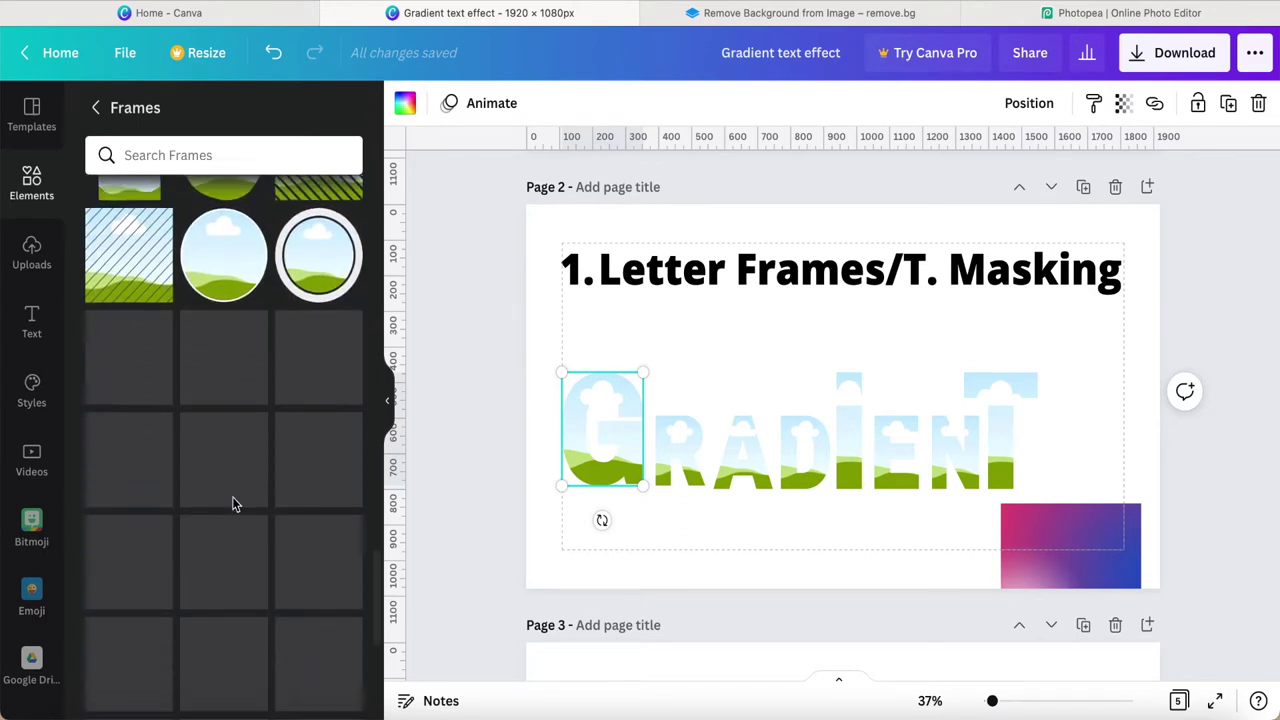
scroll(232, 503, down, 3)
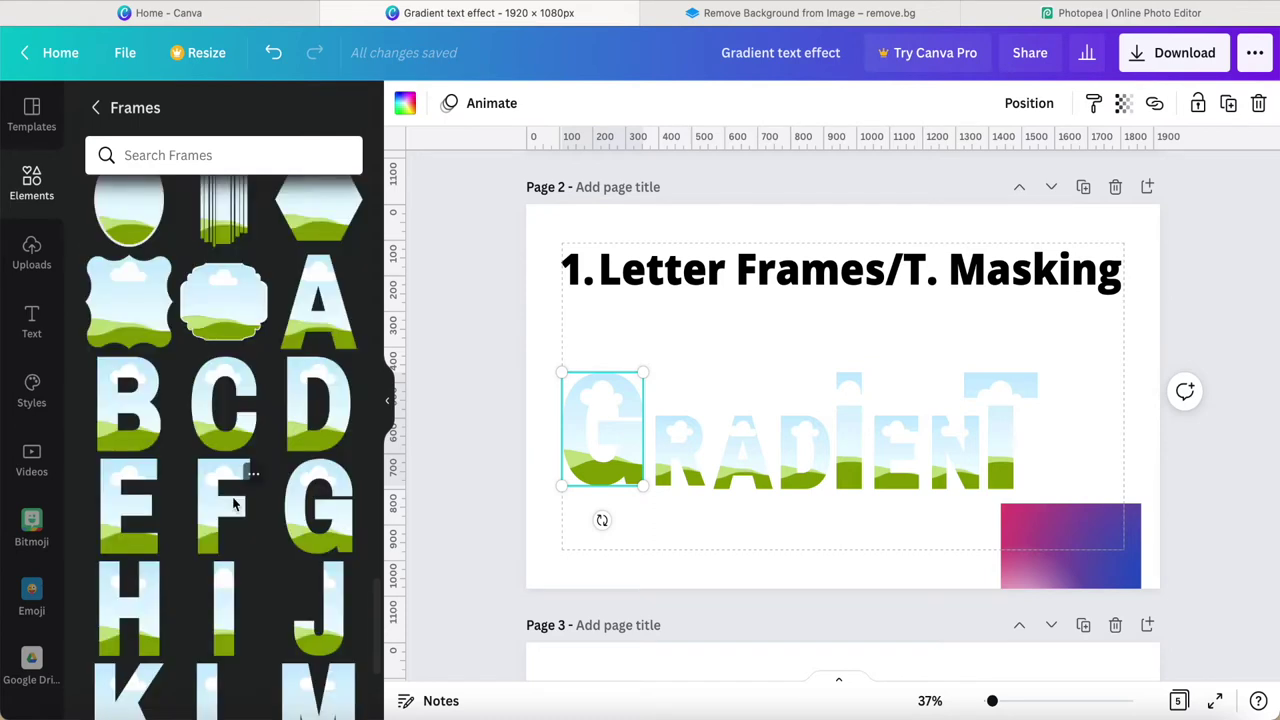
scroll(233, 503, down, 1)
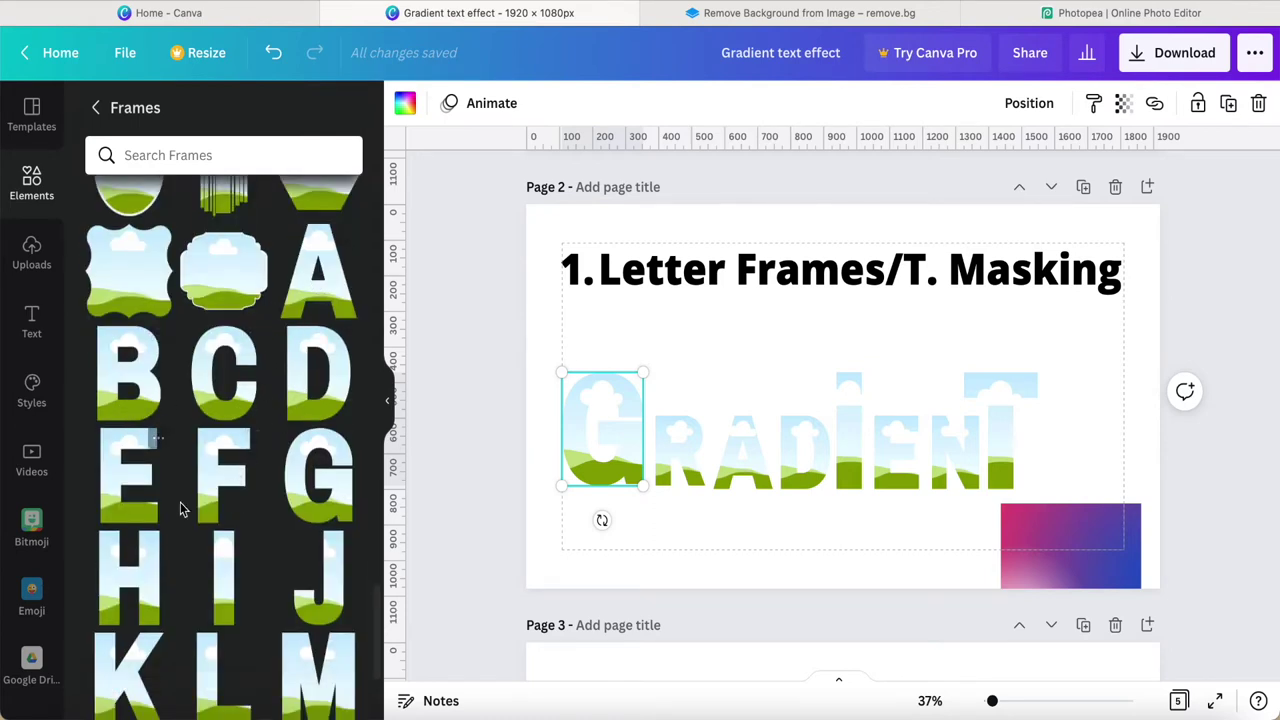
click(845, 435)
mouse_move(863, 376)
mouse_down()
mouse_move(880, 332)
mouse_move(870, 378)
mouse_up()
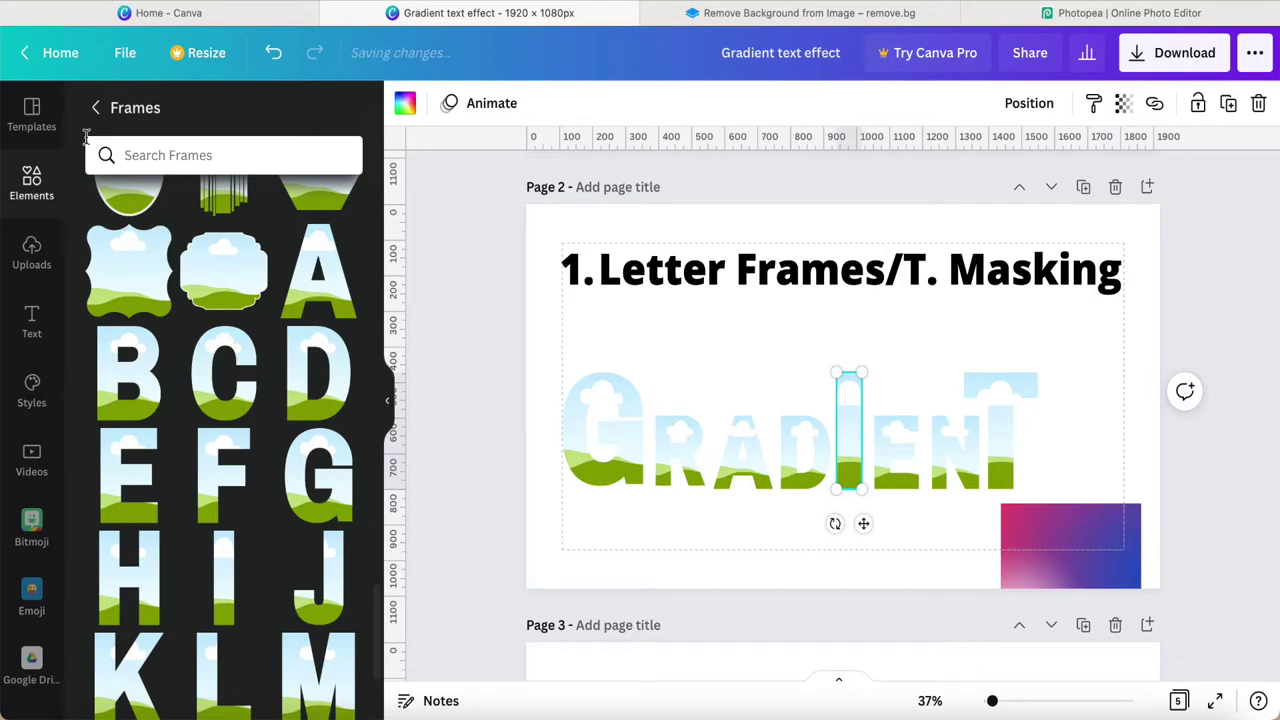
Search the elements library for 'gradient'
click(96, 108)
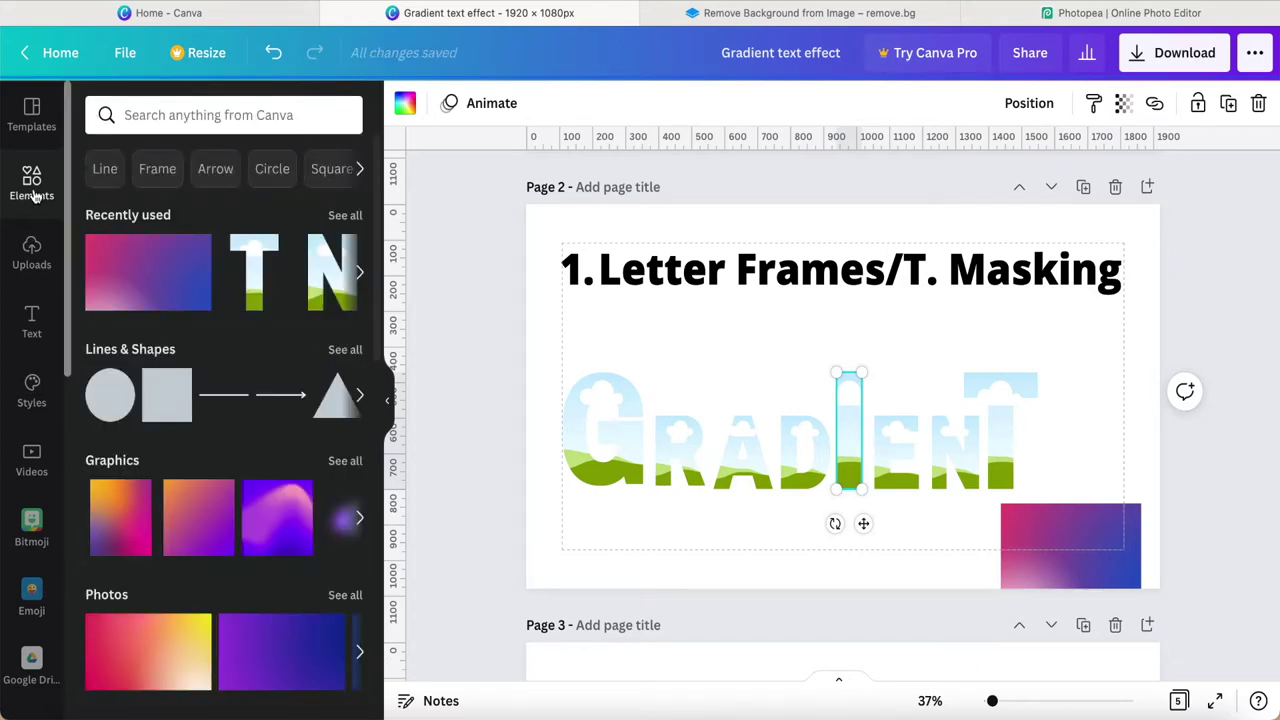
click(197, 118)
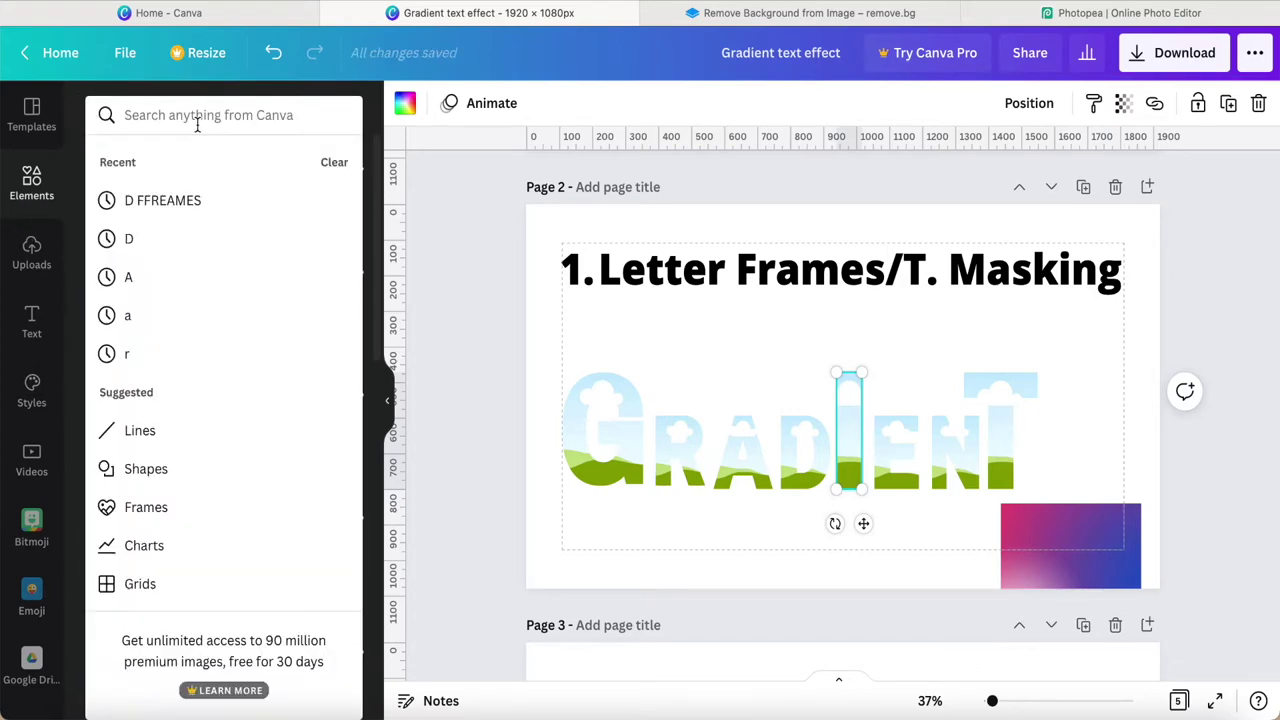
text(gradin)
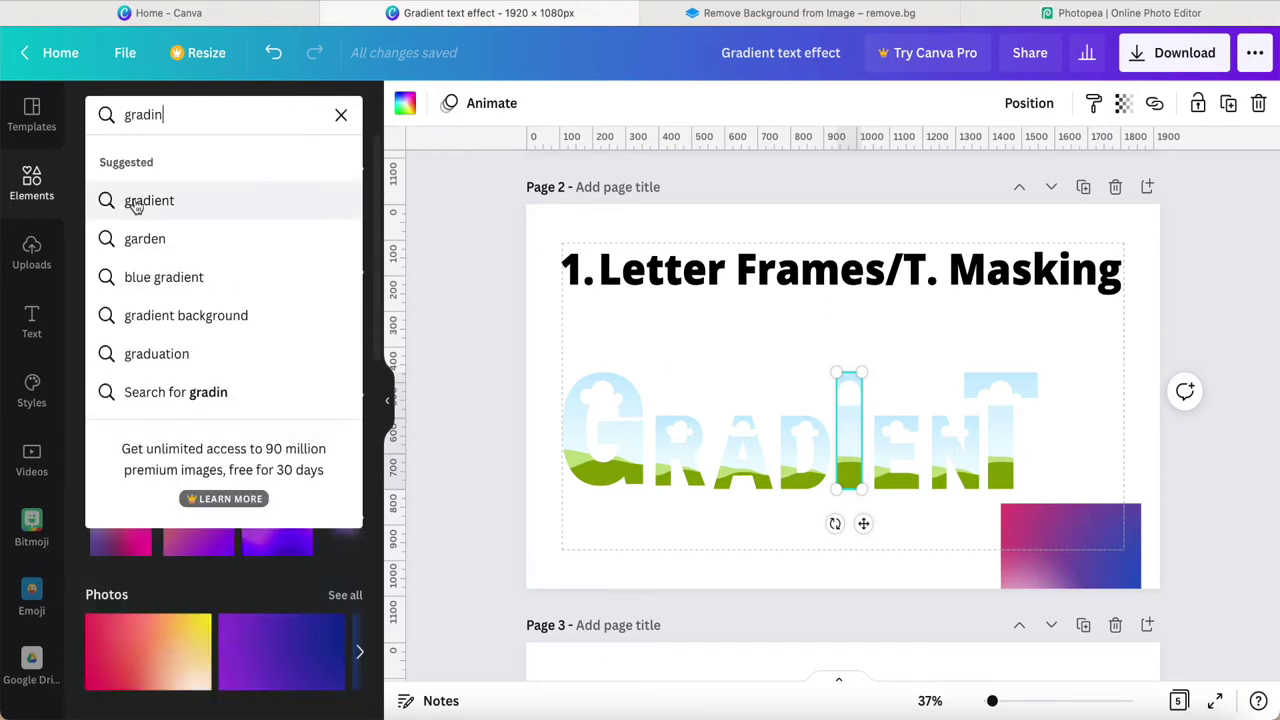
click(134, 202)
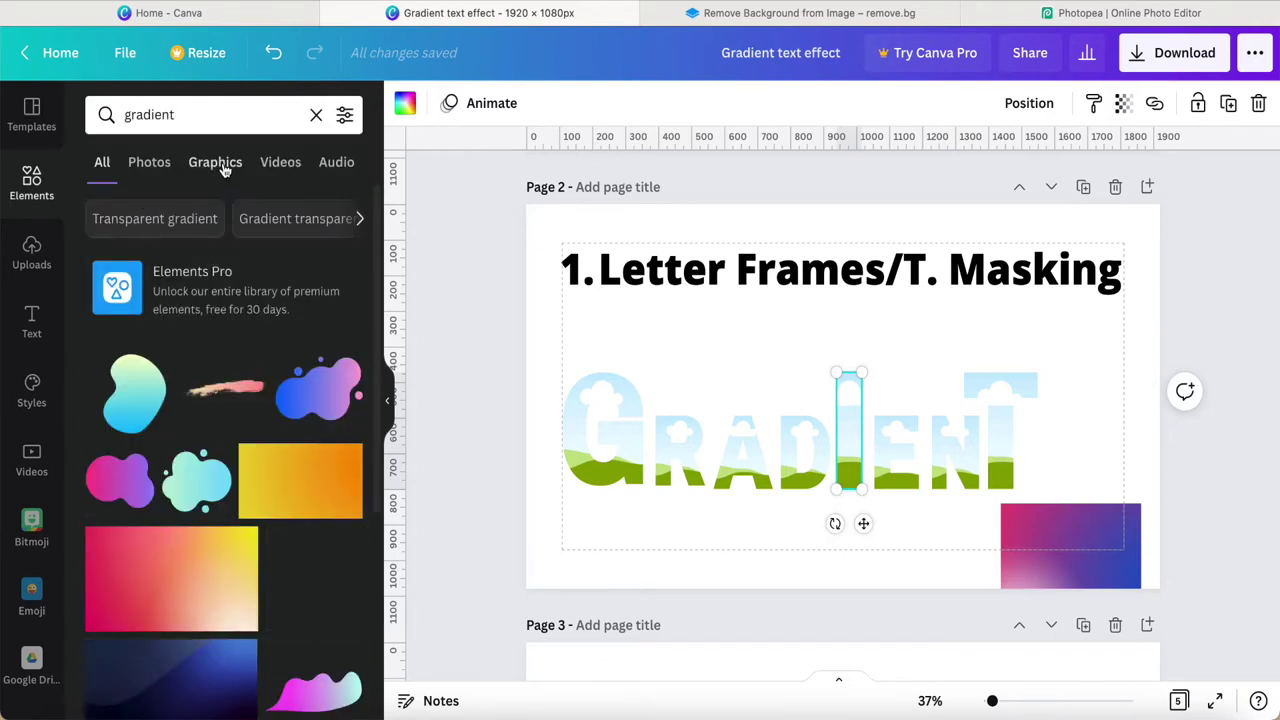
Browse the gradient results and drop the pink-blue gradient onto the G letter frame
click(220, 165)
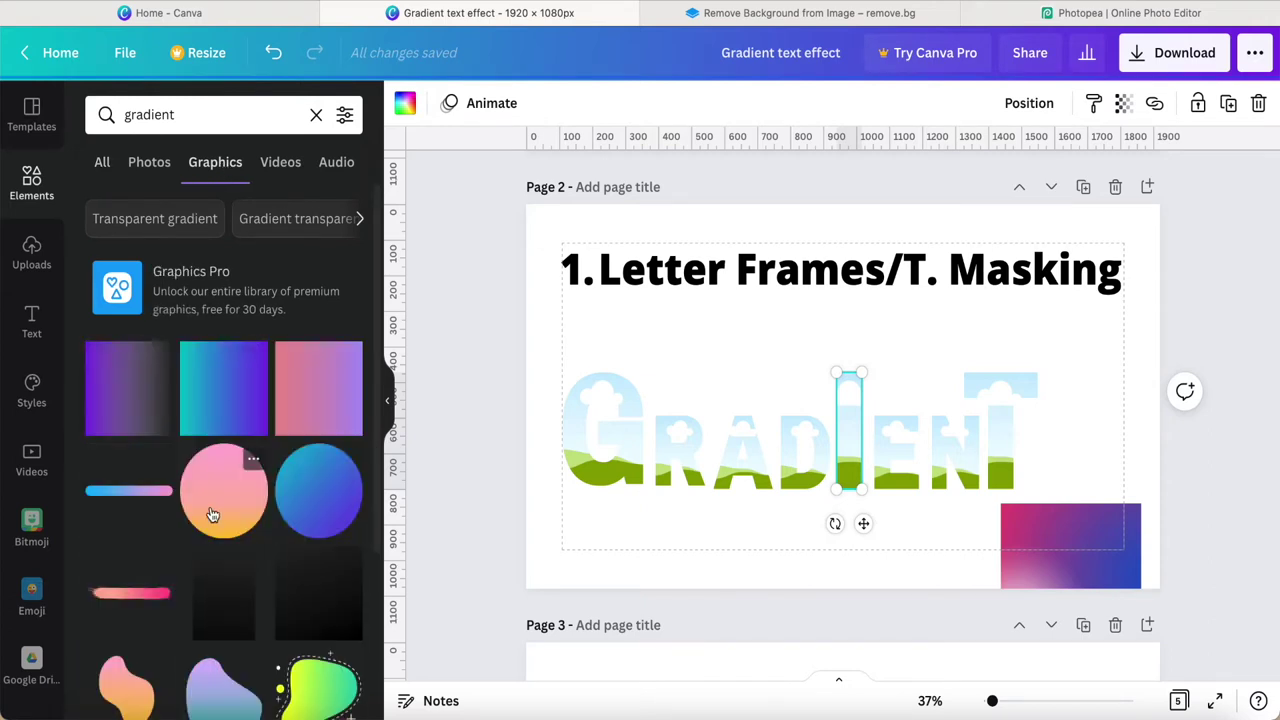
scroll(238, 418, down, 5)
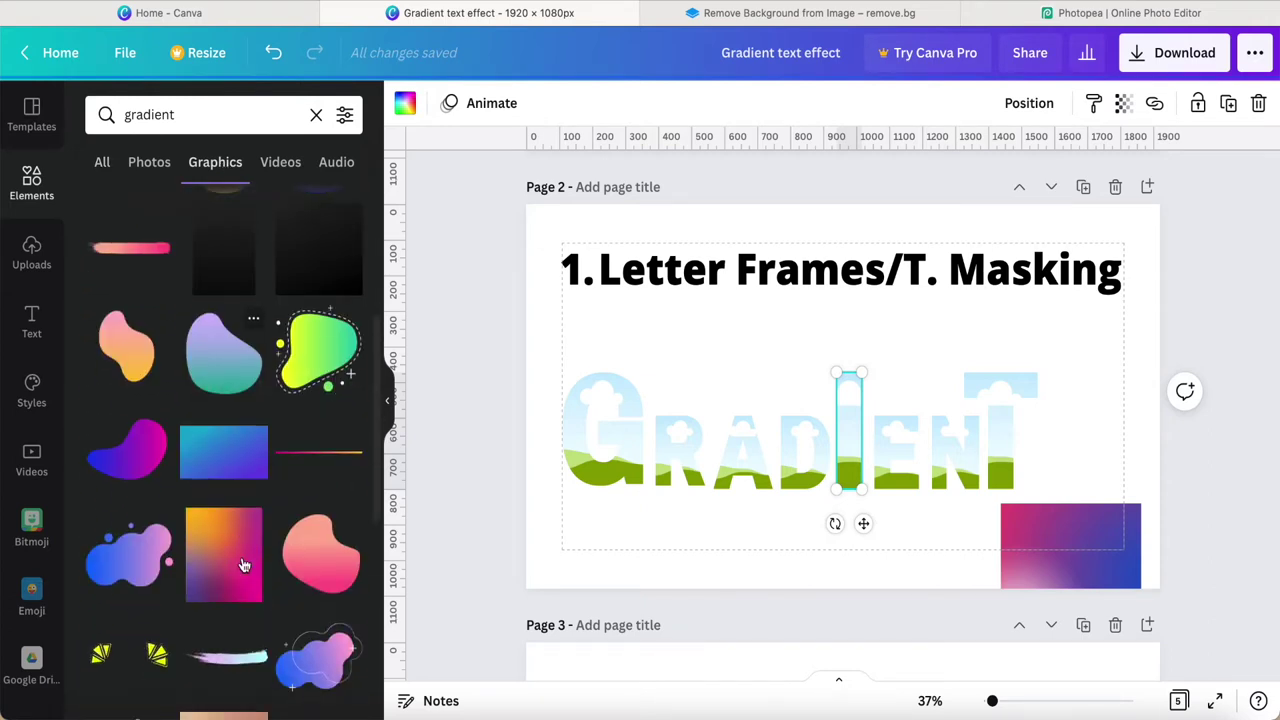
scroll(229, 498, down, 5)
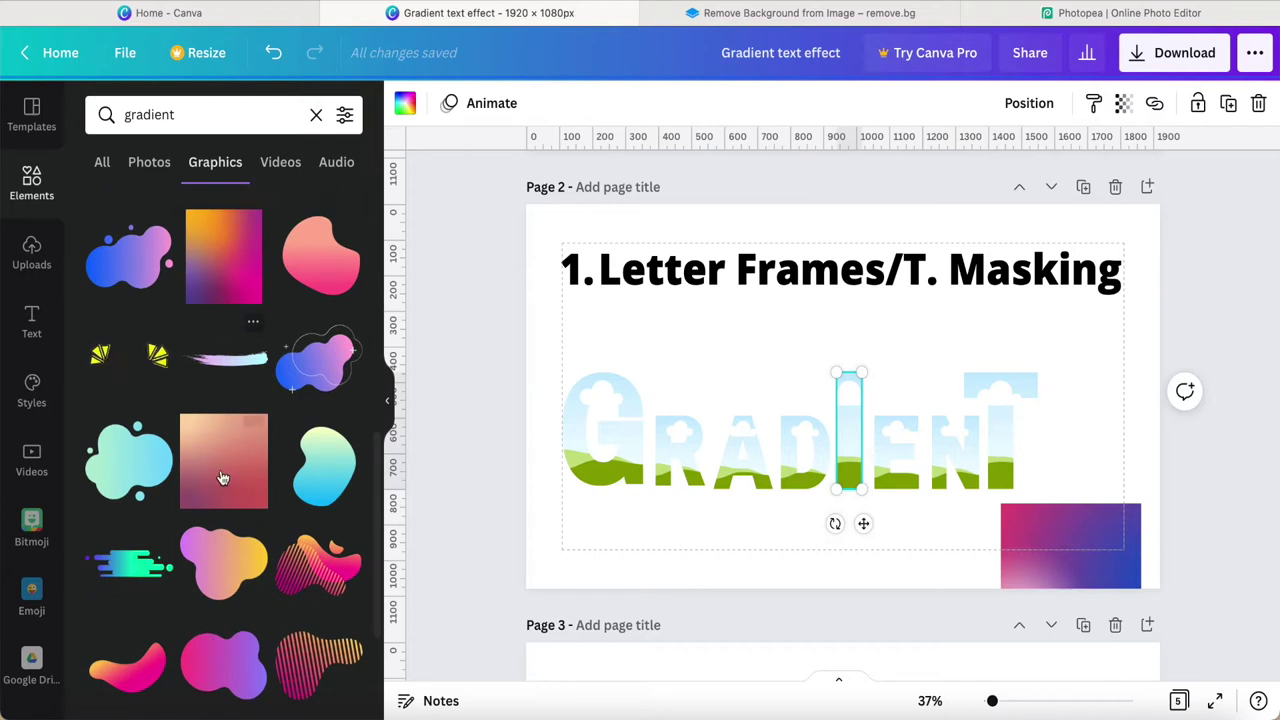
scroll(222, 617, down, 2)
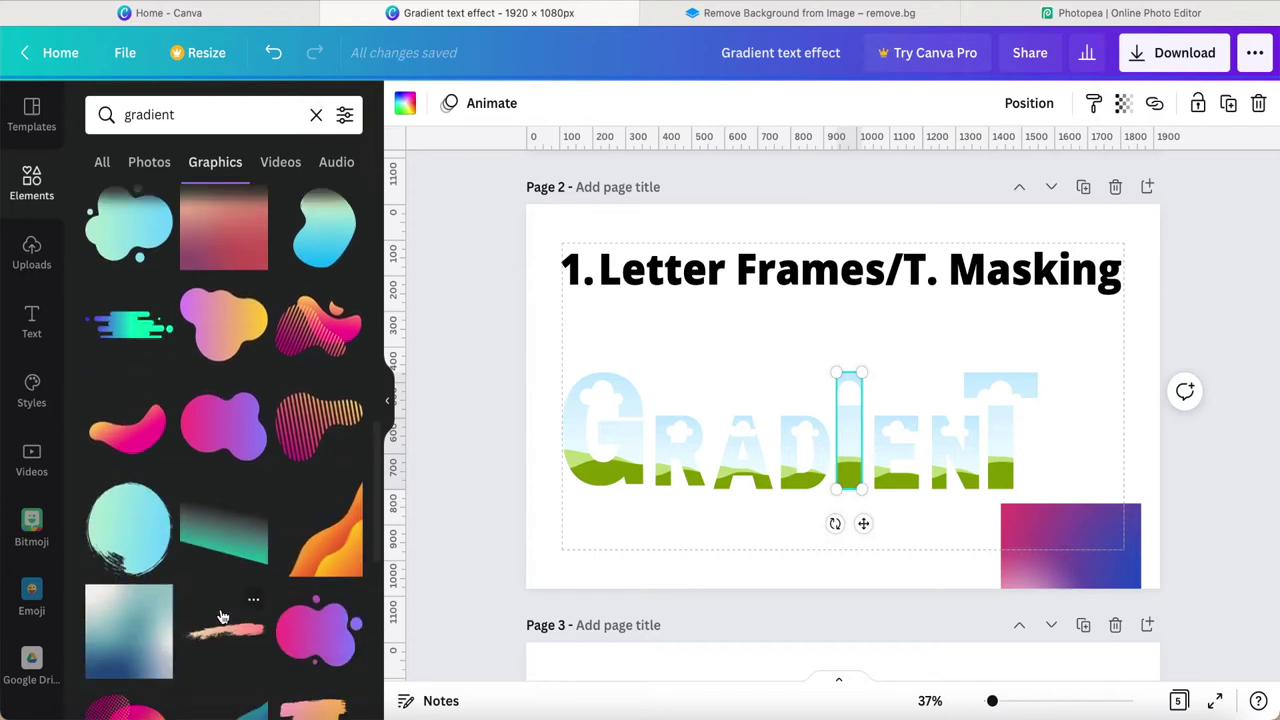
click(102, 162)
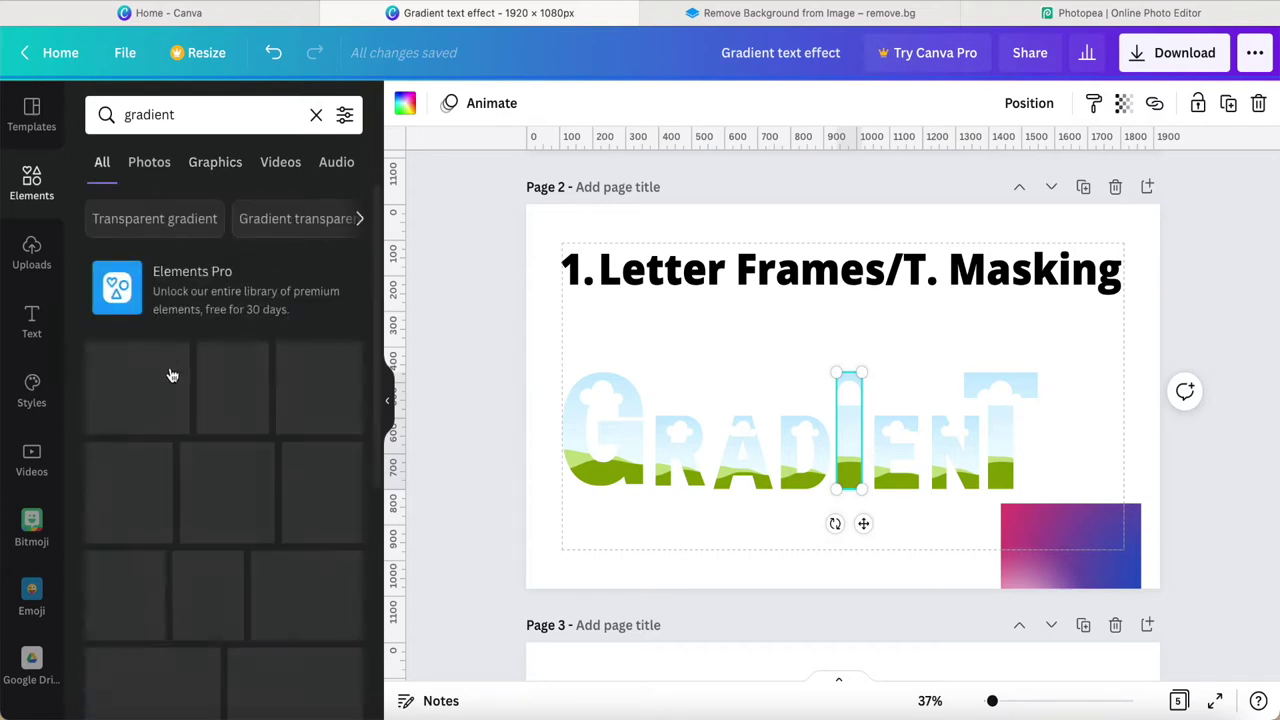
scroll(193, 453, down, 4)
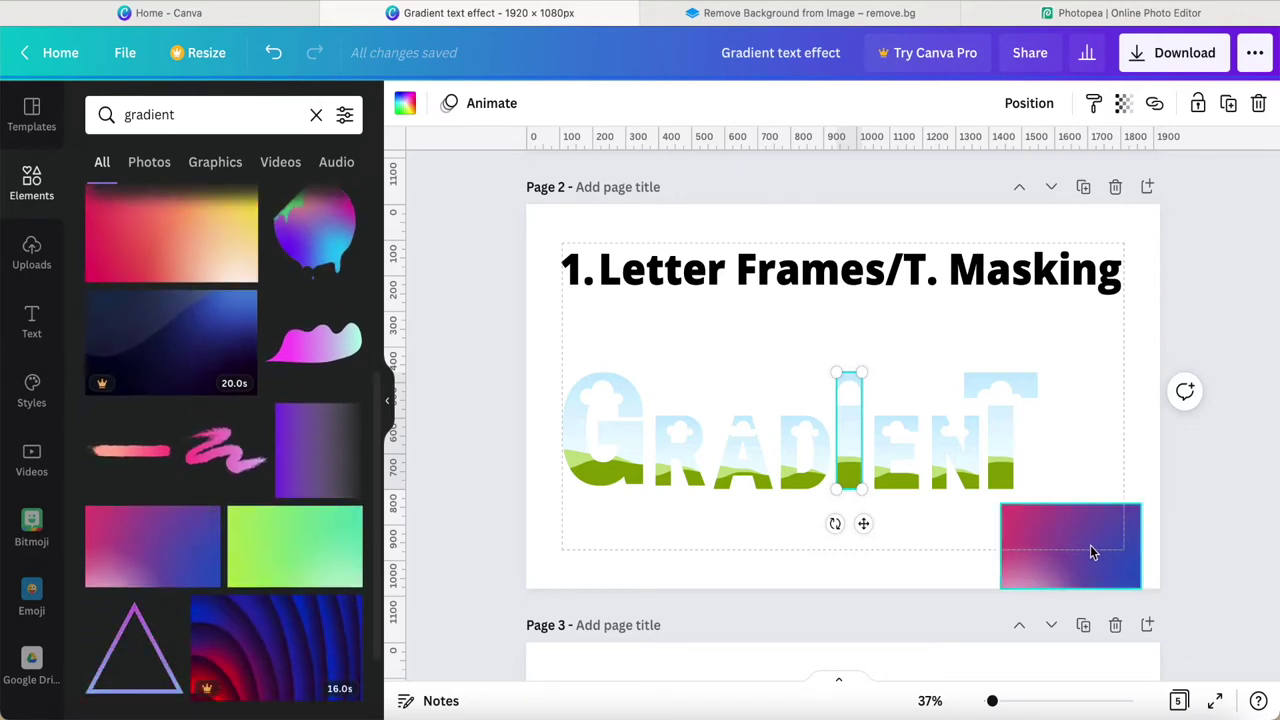
drag(1090, 545, 581, 442)
Enlarge and reposition the pink gradient inside the G frame so the G shows pink tones
double_click(582, 441)
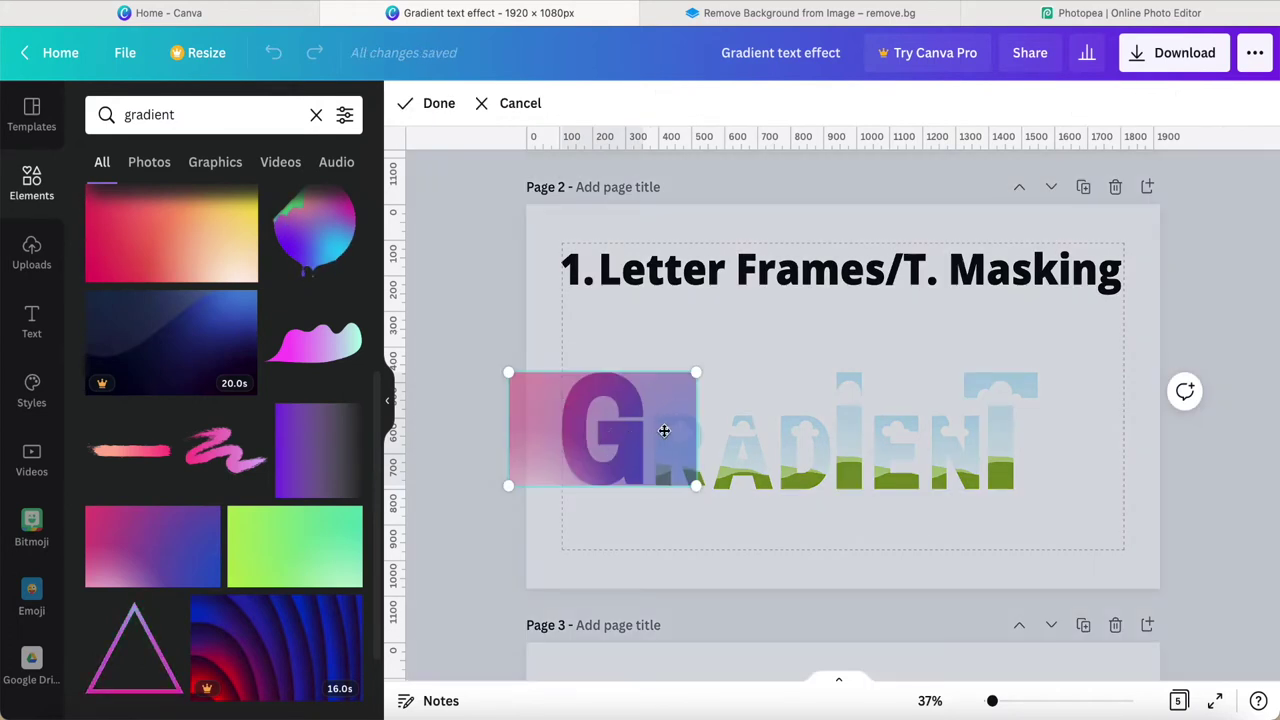
drag(664, 430, 737, 427)
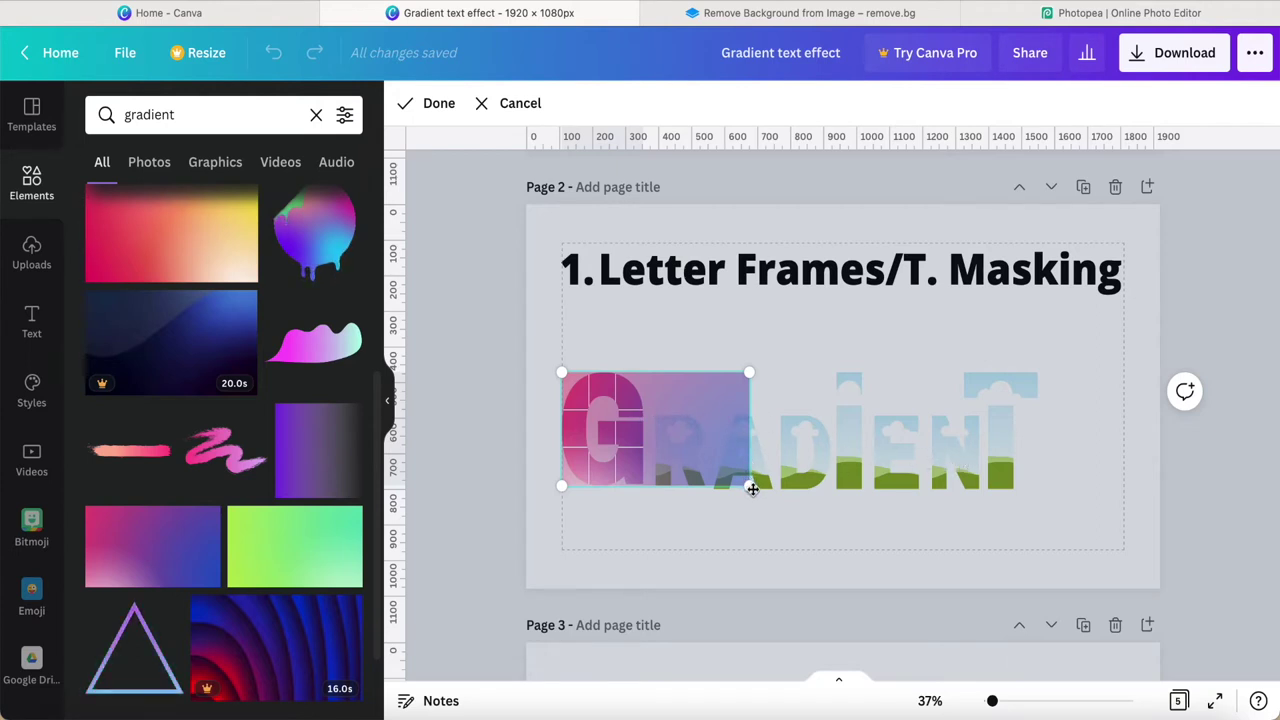
drag(752, 489, 1148, 460)
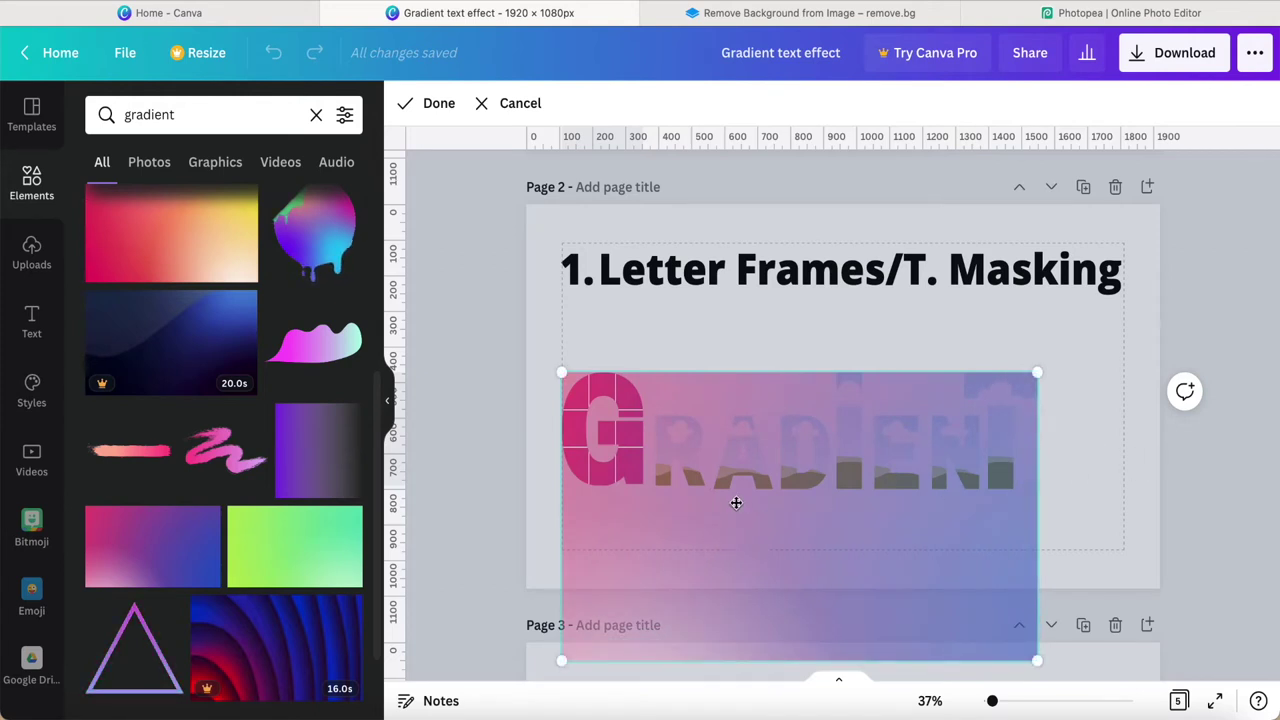
drag(736, 503, 740, 349)
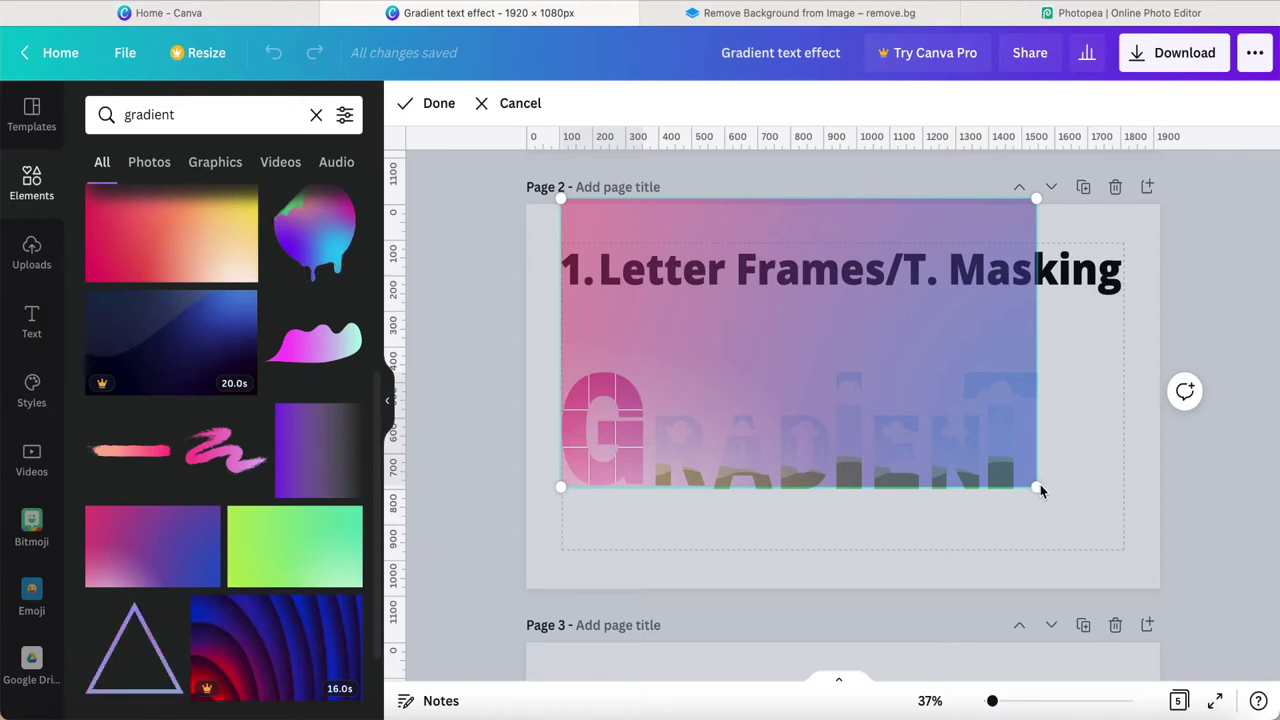
drag(1038, 487, 1042, 491)
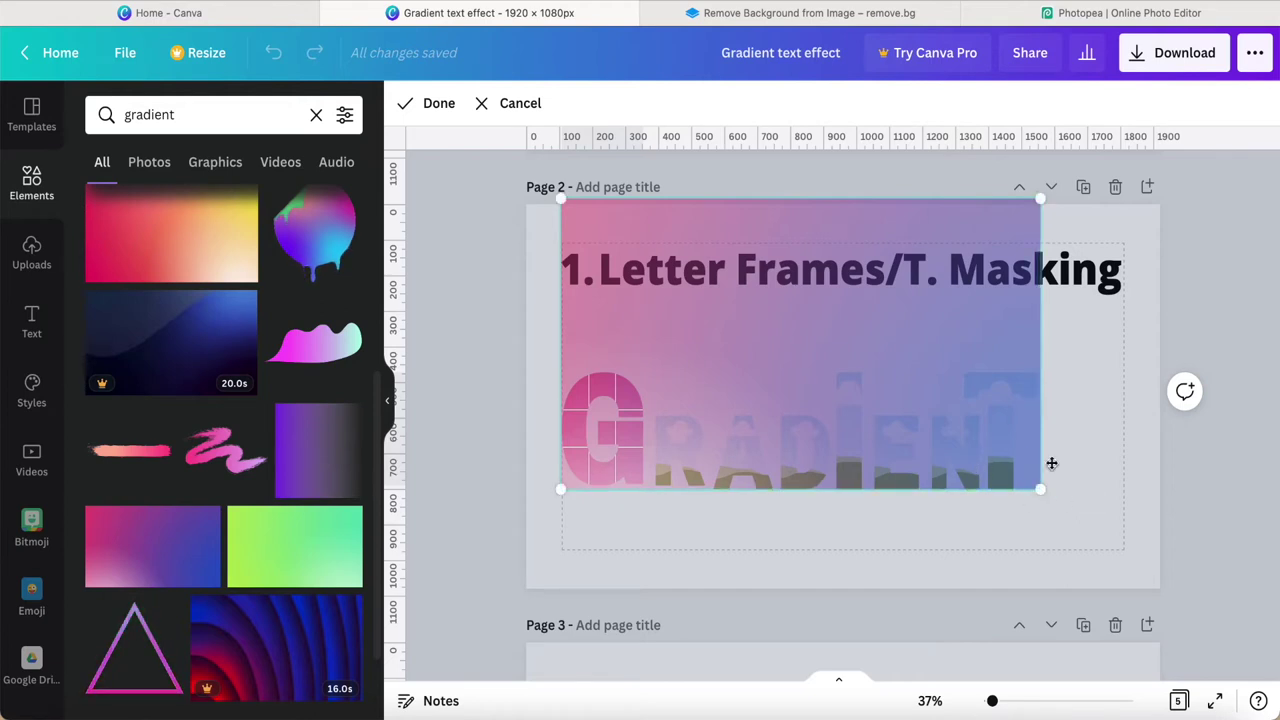
drag(891, 432, 889, 411)
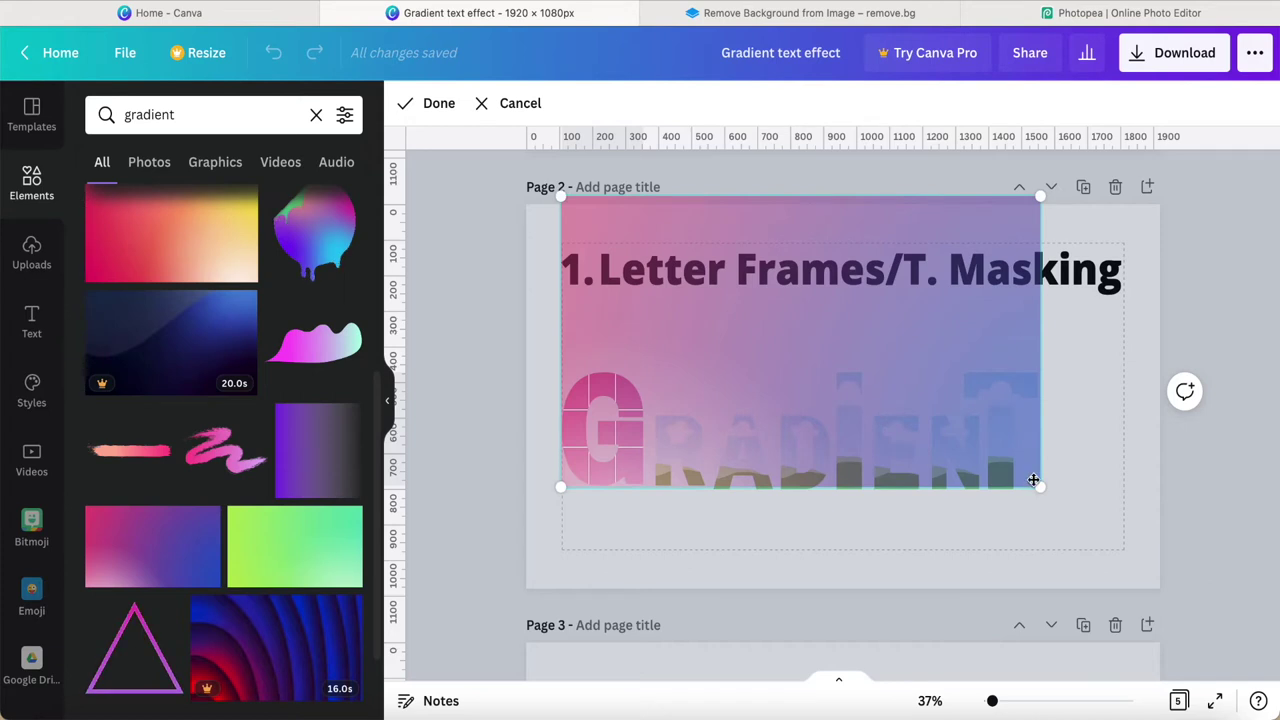
drag(942, 457, 940, 463)
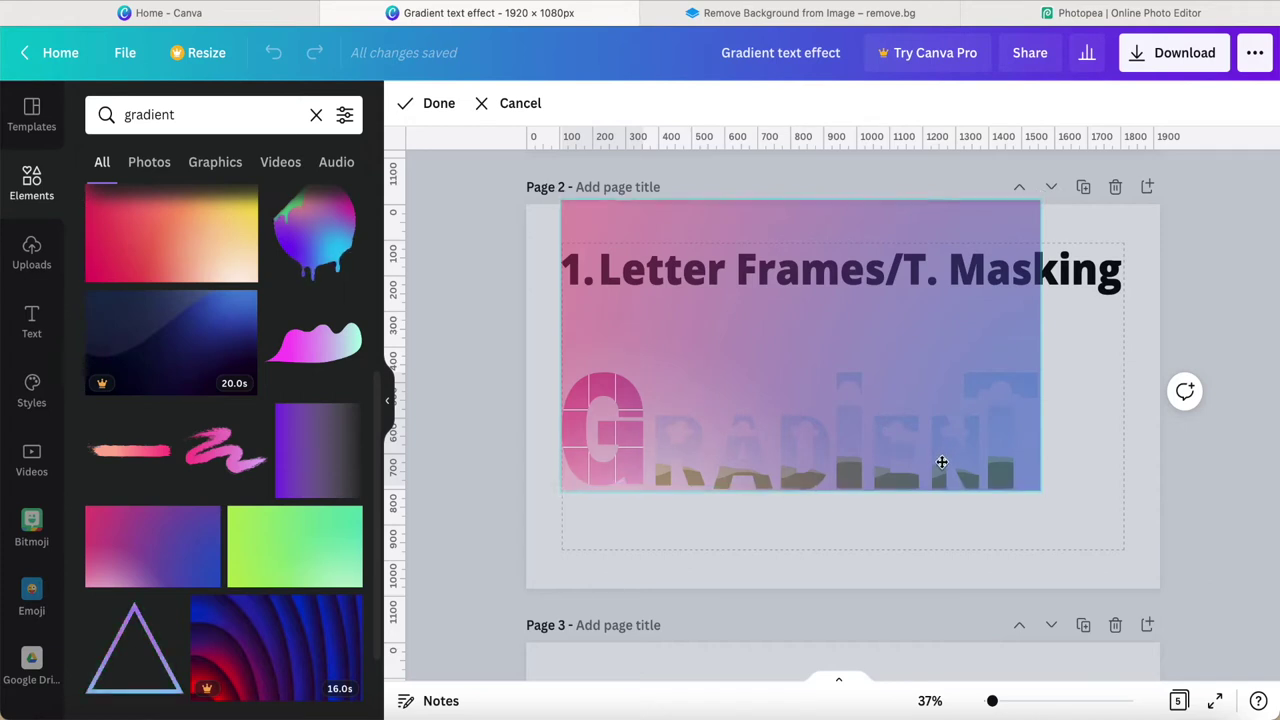
key(Return)
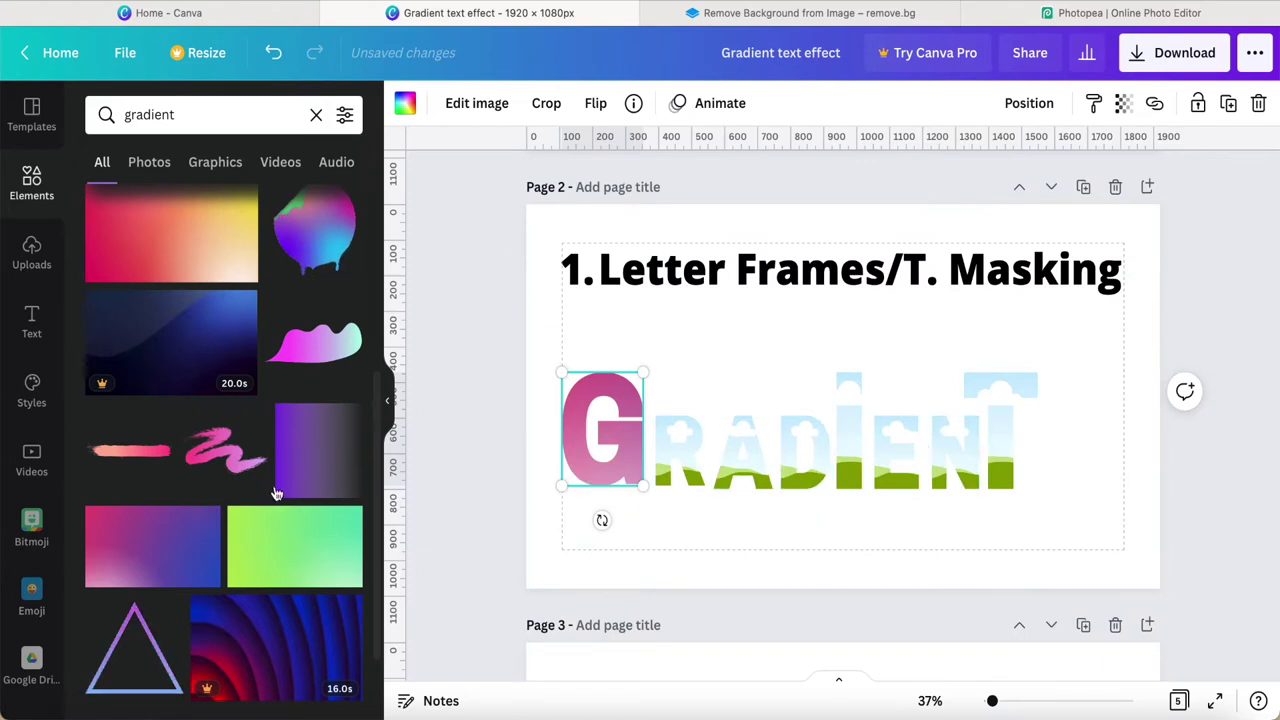
Fill the R frame with the pink-to-blue gradient, enlarged to span the whole word
click(152, 548)
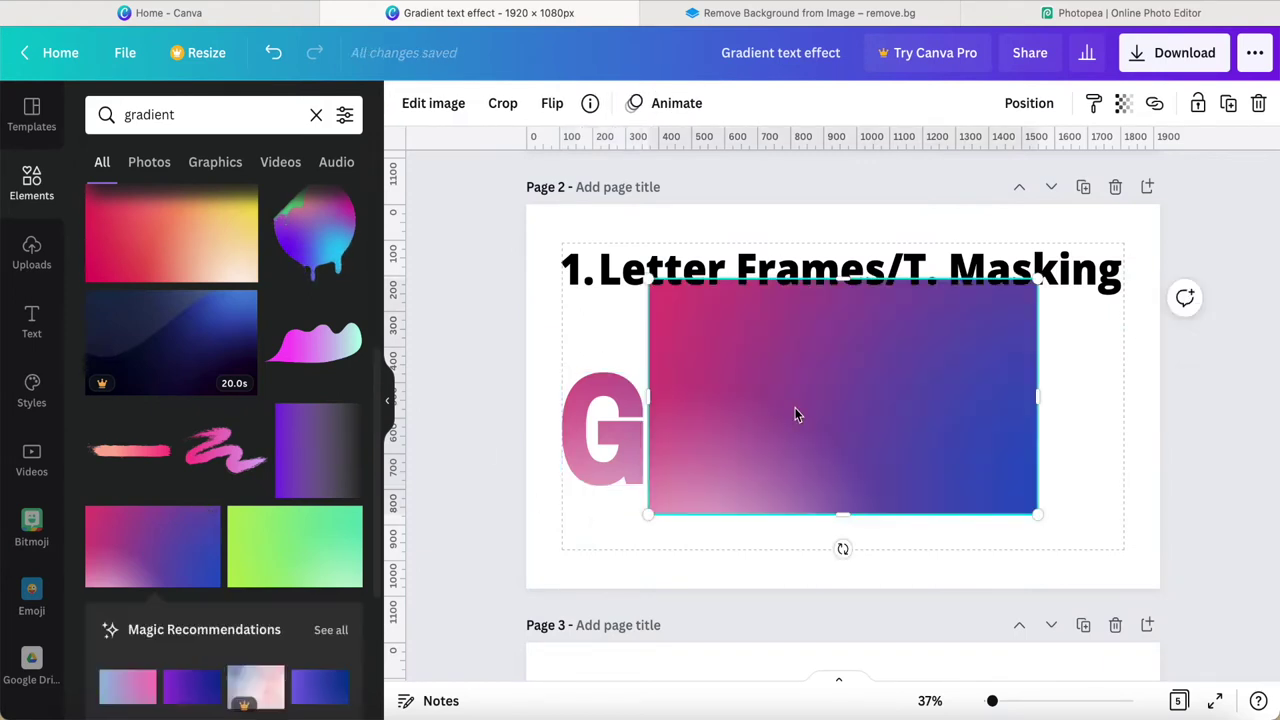
drag(786, 431, 688, 440)
double_click(688, 440)
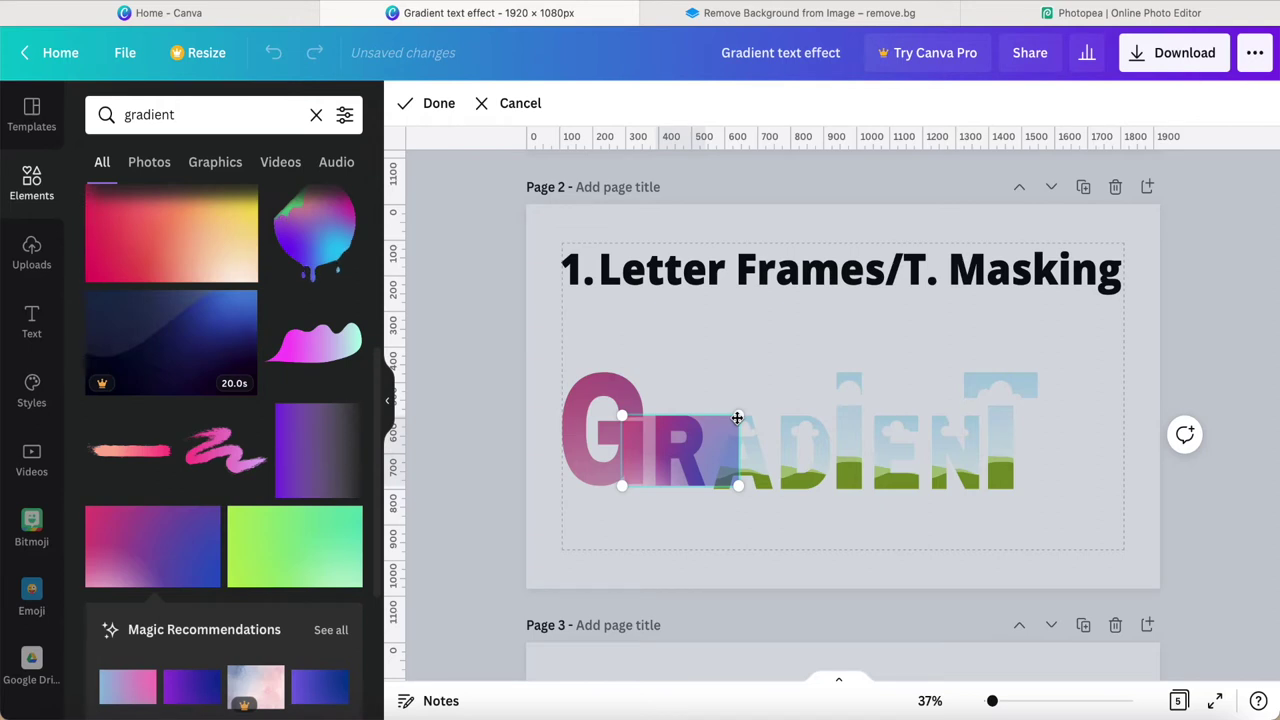
drag(737, 417, 1078, 325)
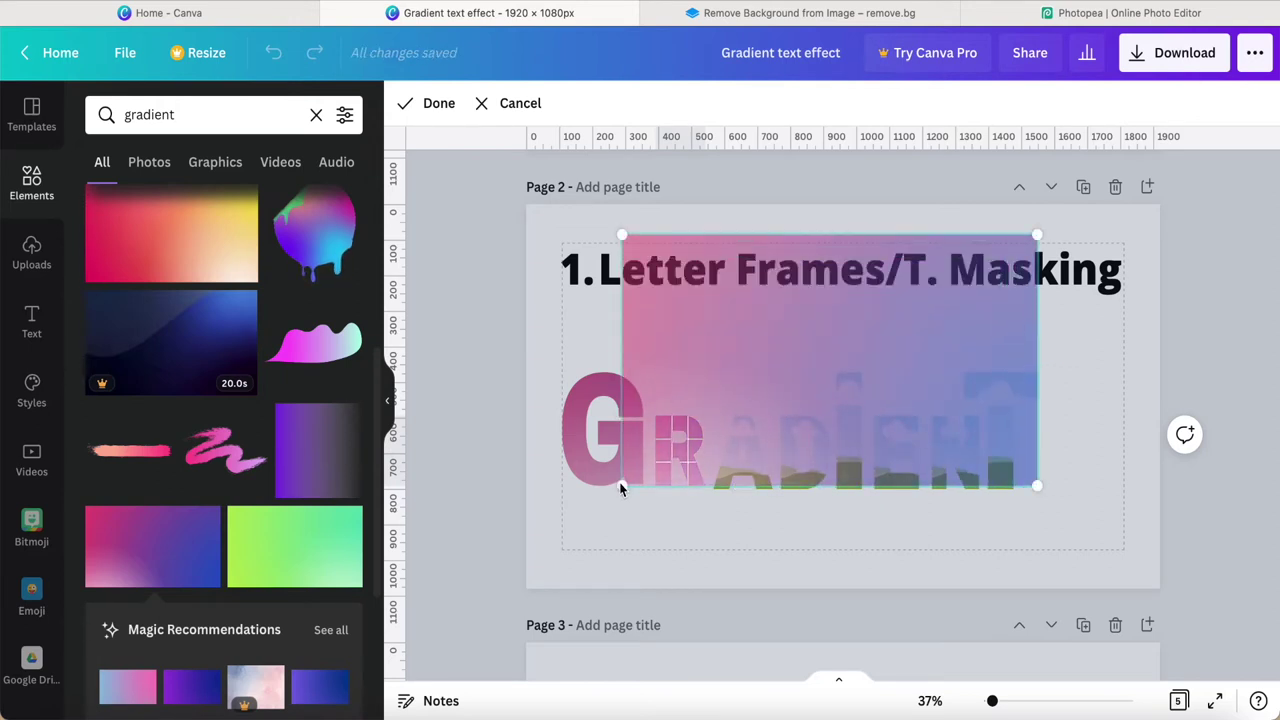
drag(622, 486, 560, 517)
drag(777, 392, 778, 352)
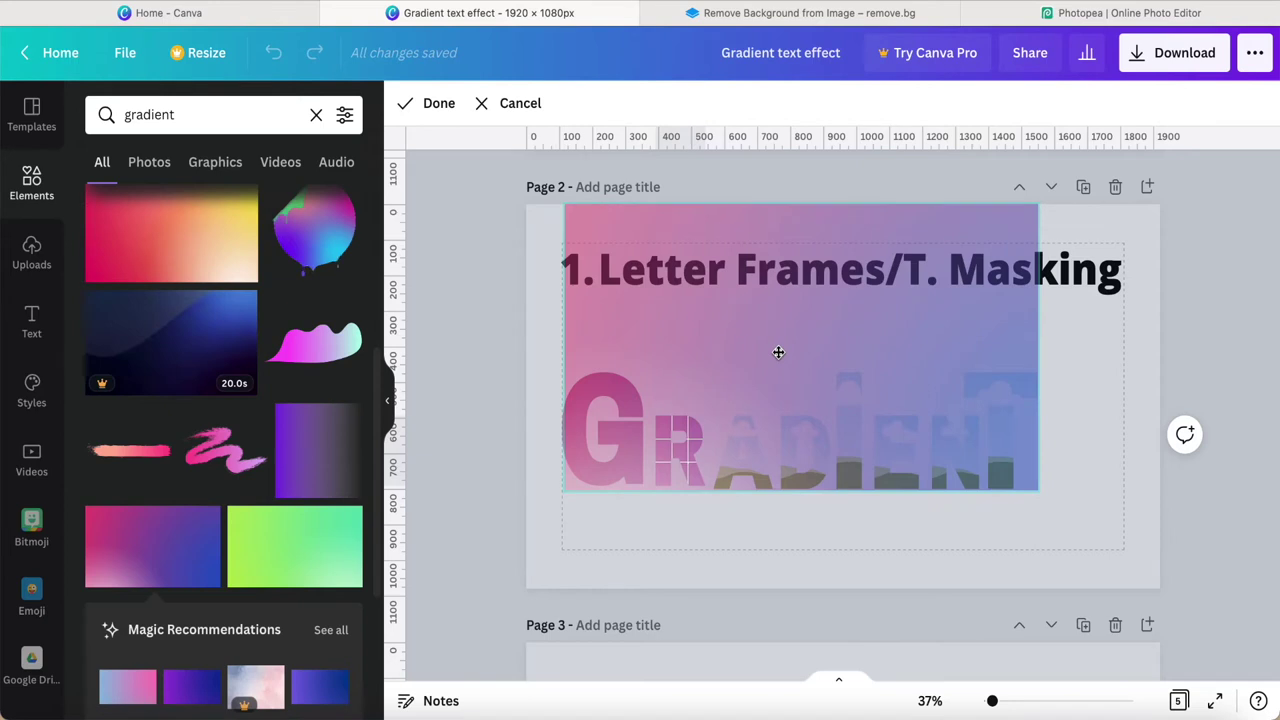
click(1078, 465)
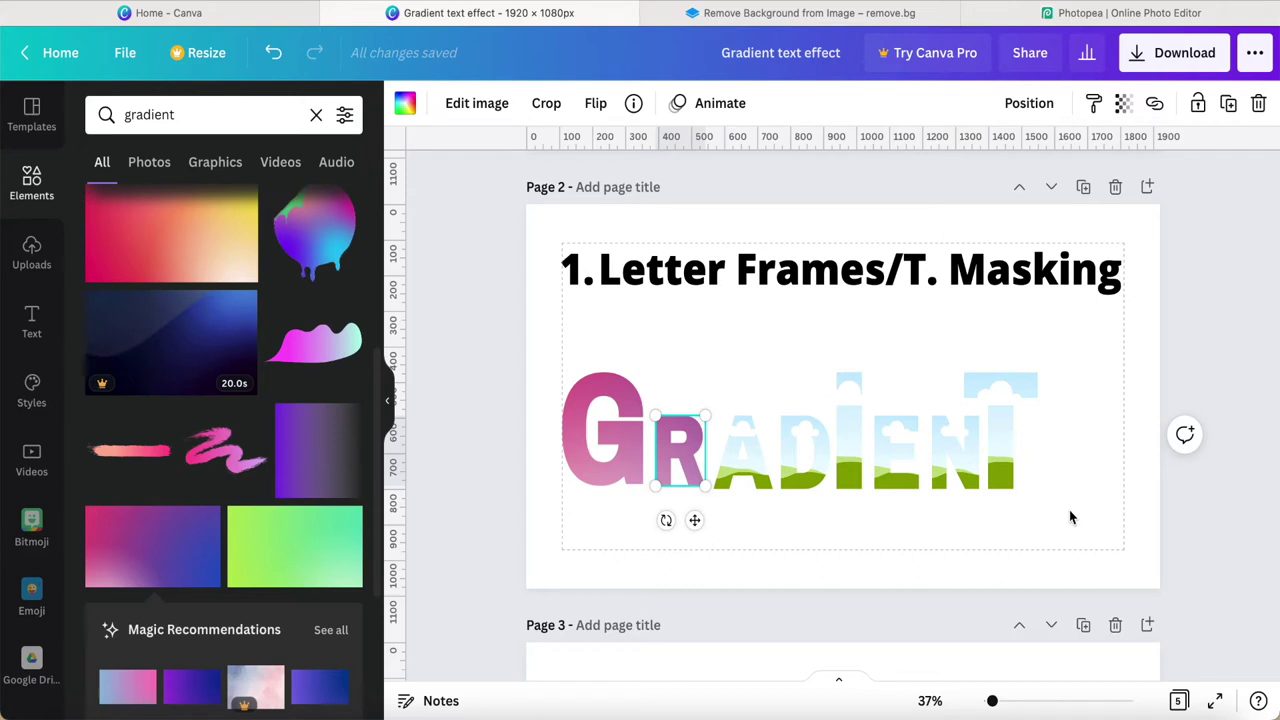
Fill the A and D letter frames with the gradient, enlarging it inside each
drag(152, 545, 735, 447)
double_click(735, 447)
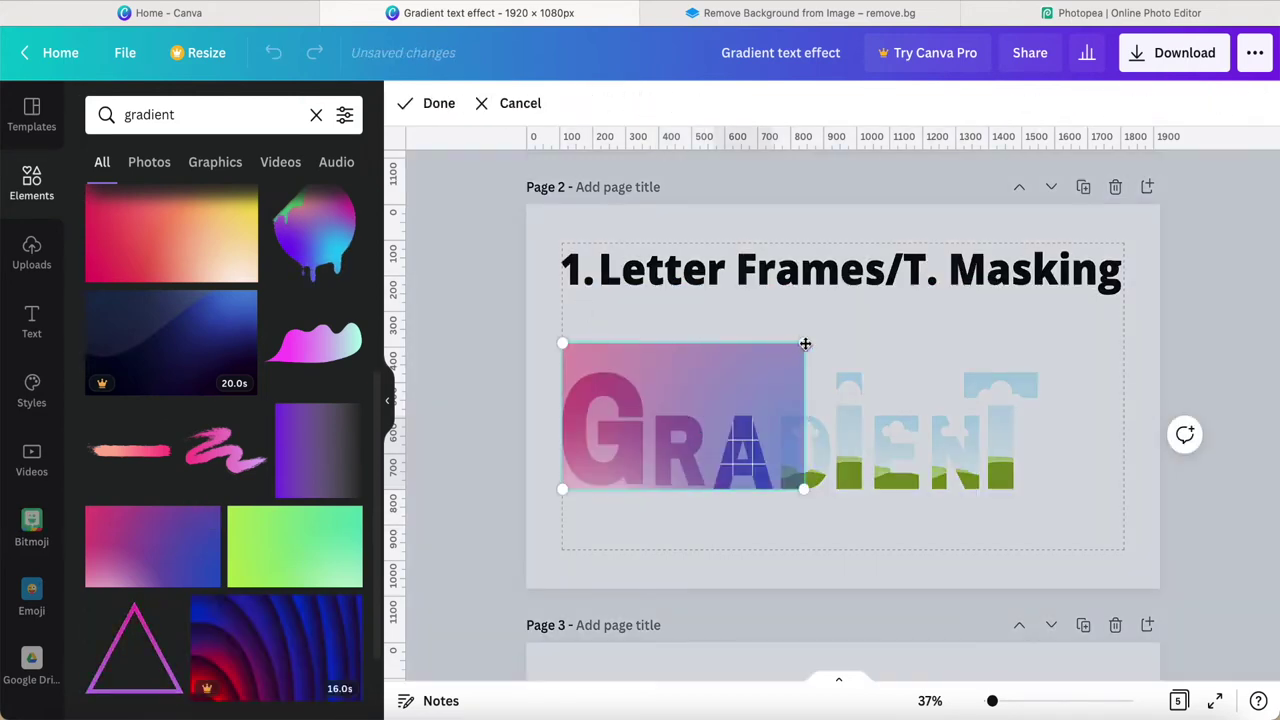
drag(806, 343, 1086, 297)
key(Escape)
drag(199, 533, 789, 447)
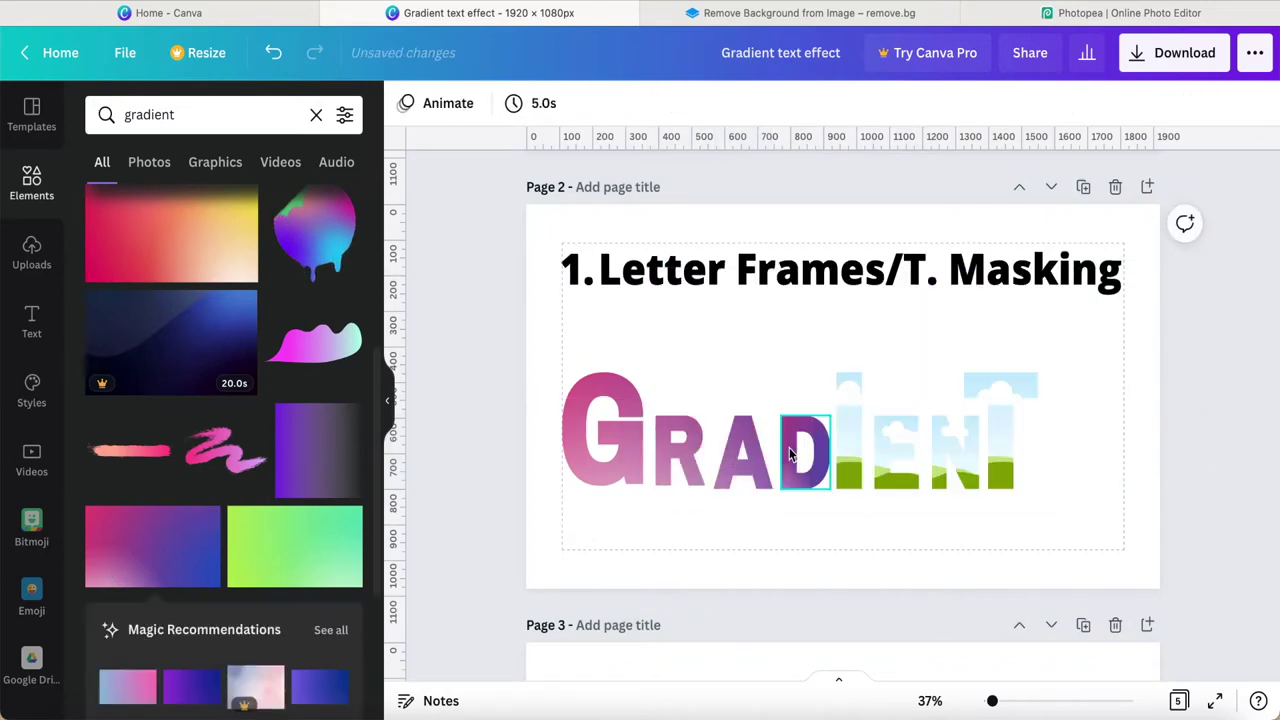
double_click(789, 447)
drag(866, 305, 1036, 202)
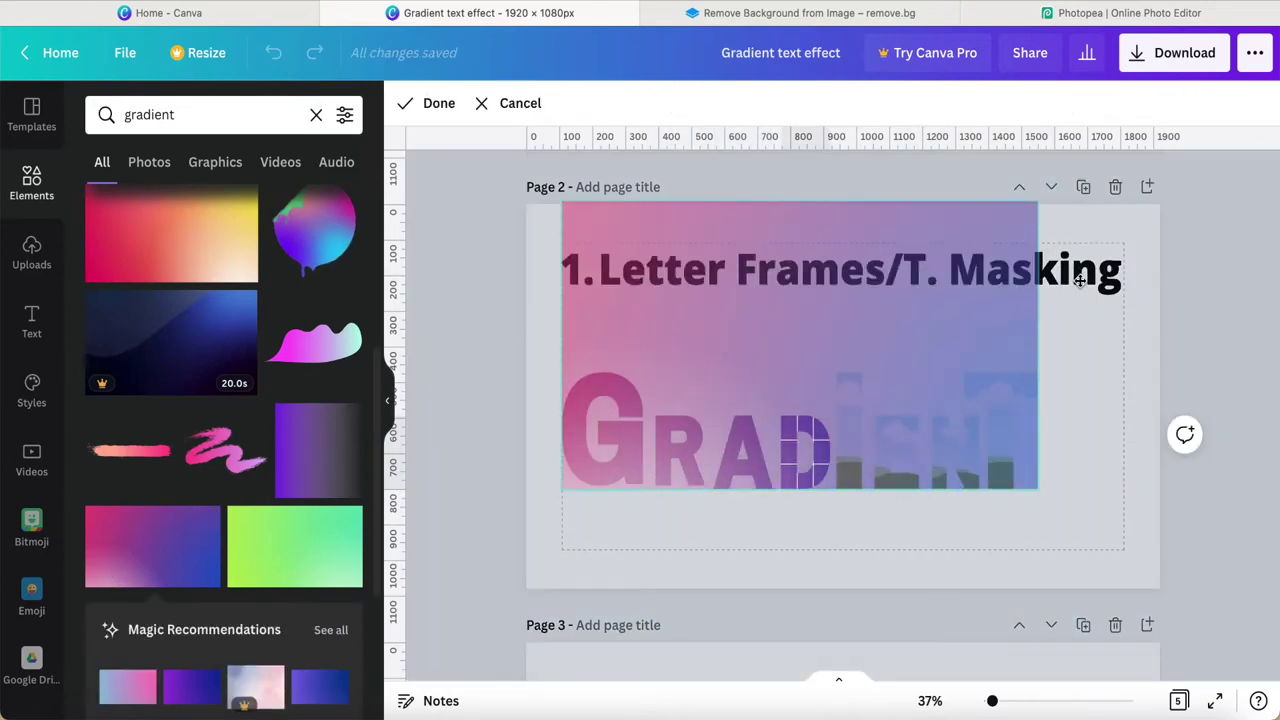
key(Escape)
click(152, 545)
Fill the I and E letter frames with the gradient, enlarging it inside each
drag(800, 420, 853, 464)
double_click(853, 464)
drag(866, 206, 1043, 200)
key(Escape)
drag(170, 525, 523, 320)
double_click(891, 434)
drag(960, 252, 1037, 200)
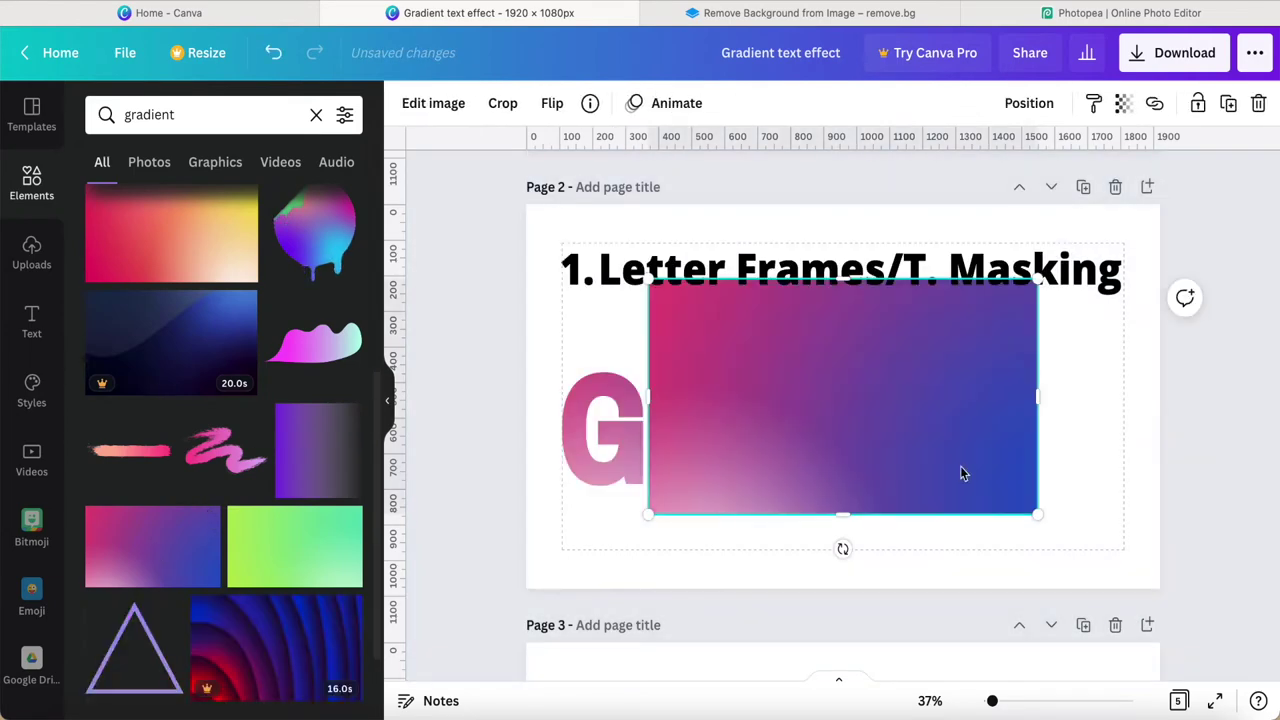
Fill the N and T frames with the gradient, completing the pink-to-blue word
double_click(960, 466)
drag(960, 466, 497, 348)
drag(1017, 214, 1040, 200)
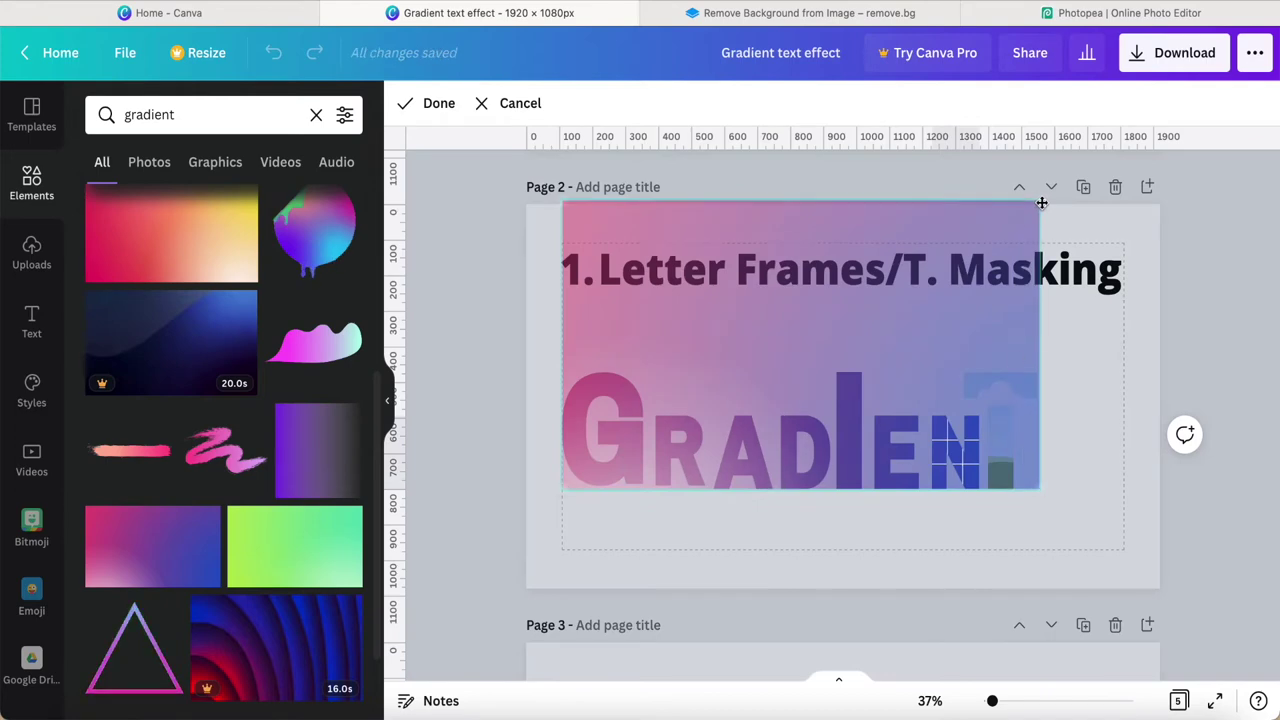
key(Escape)
drag(966, 523, 1004, 455)
double_click(1004, 455)
drag(903, 366, 551, 309)
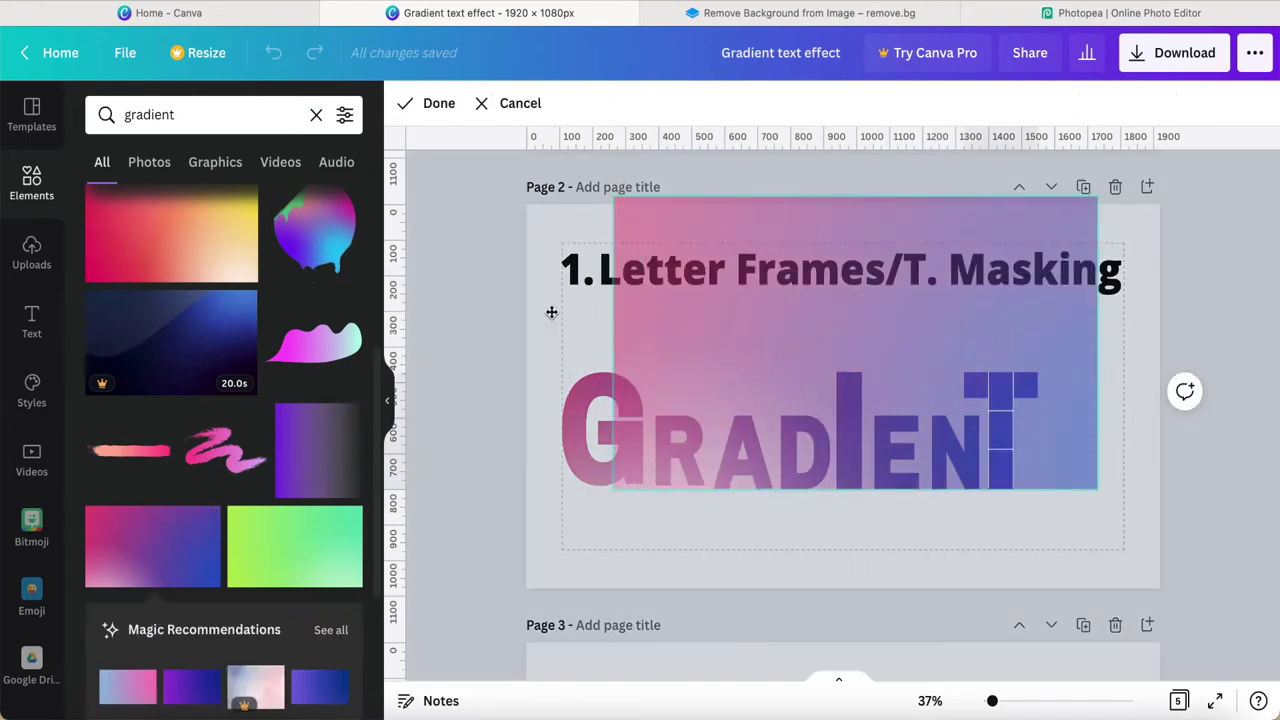
drag(1098, 167, 1046, 209)
click(1088, 446)
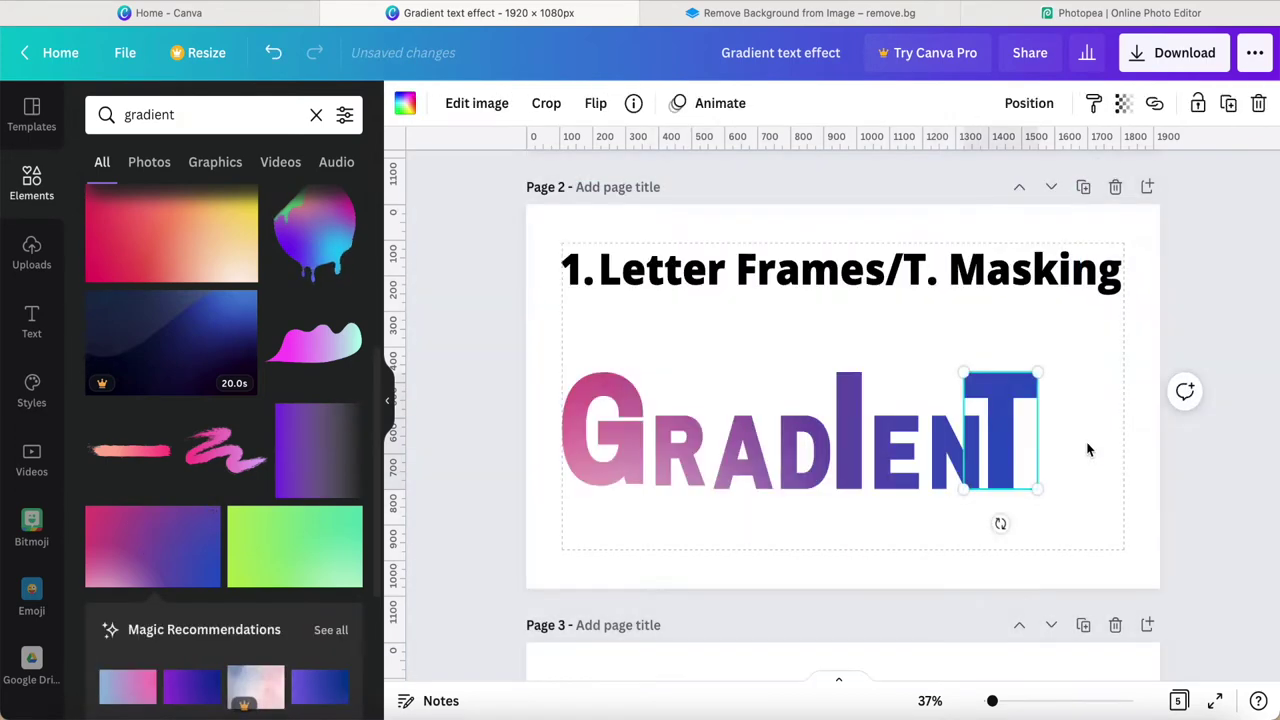
click(483, 564)
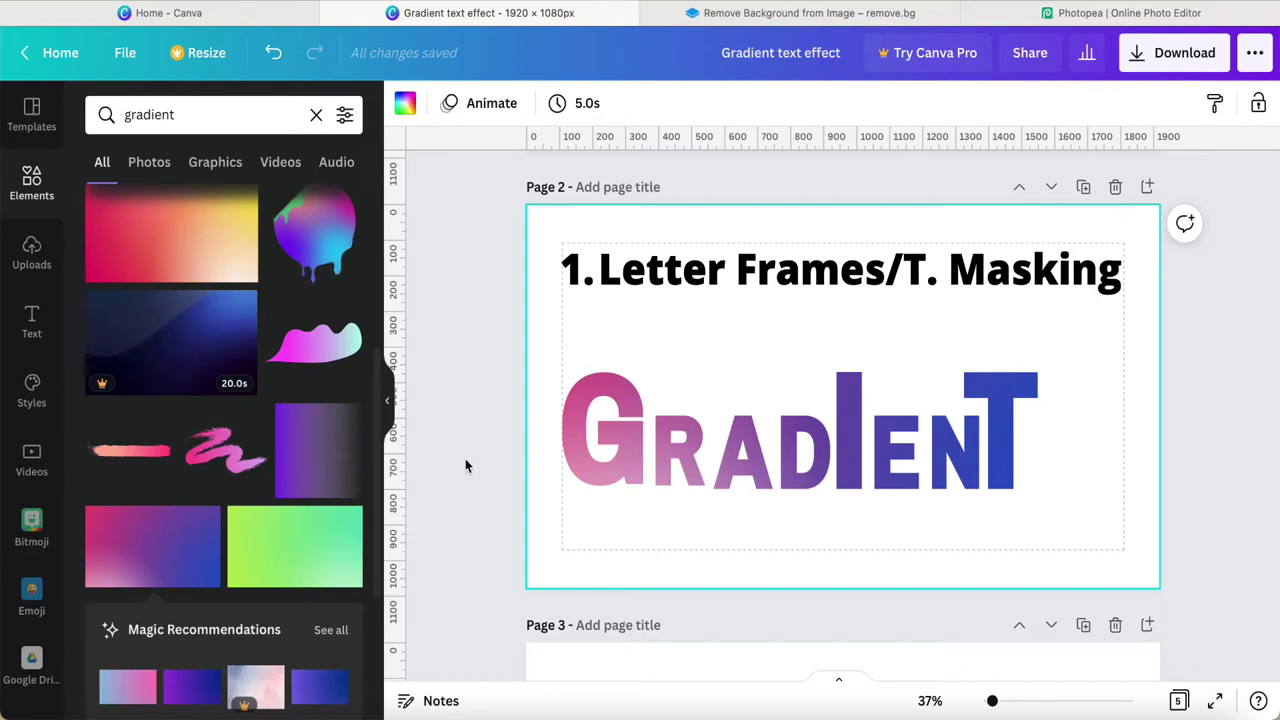
Delete blank Page 3, duplicate the gradient-text slide, and remove the copy's title
scroll(465, 465, down, 5)
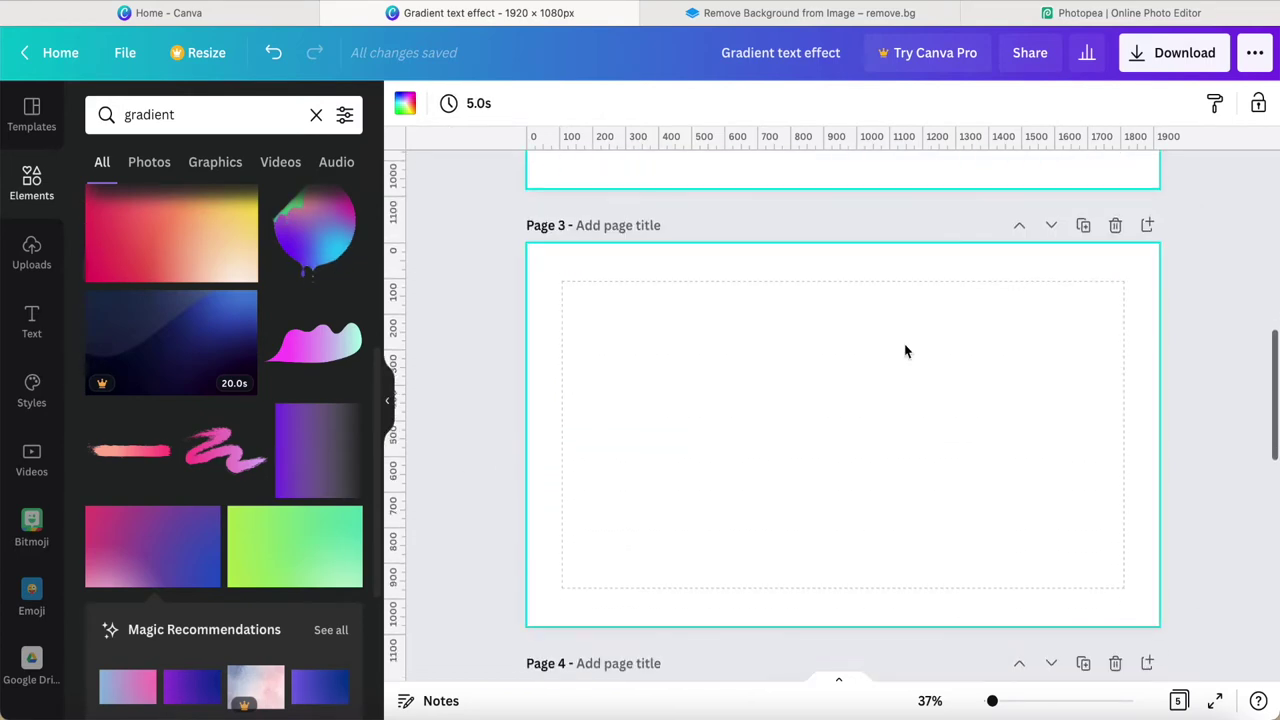
click(1115, 228)
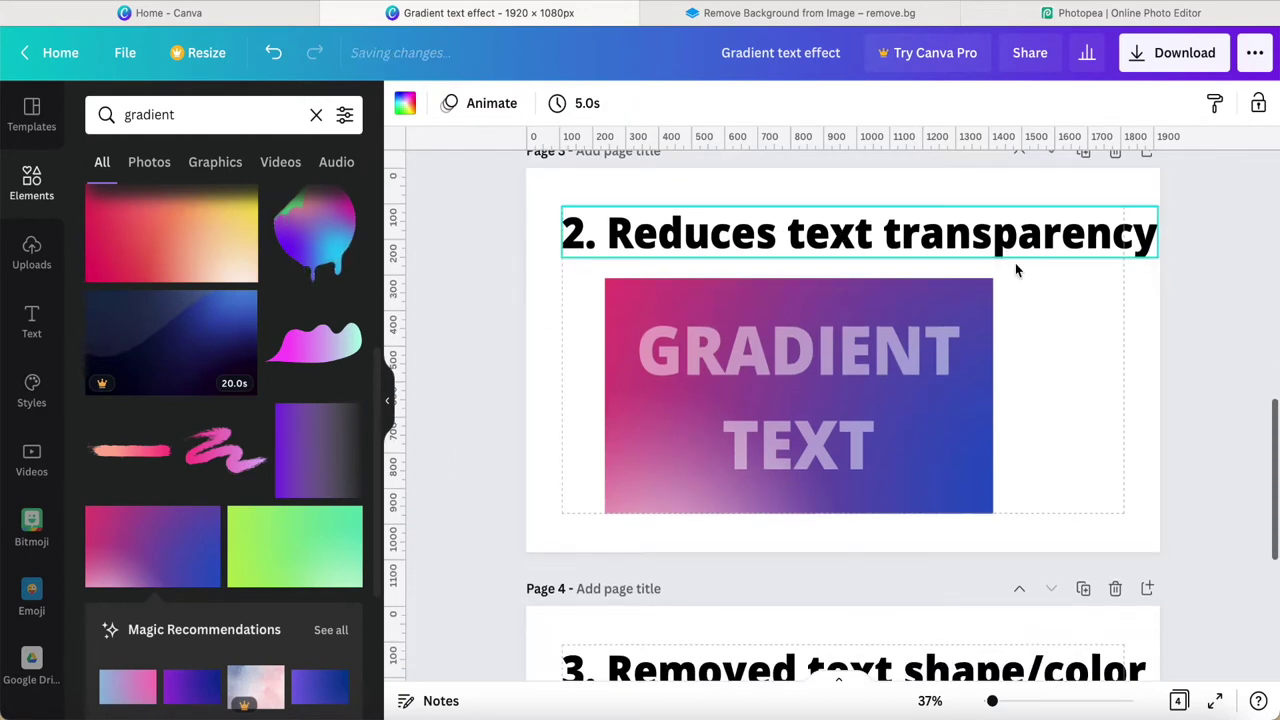
click(1071, 369)
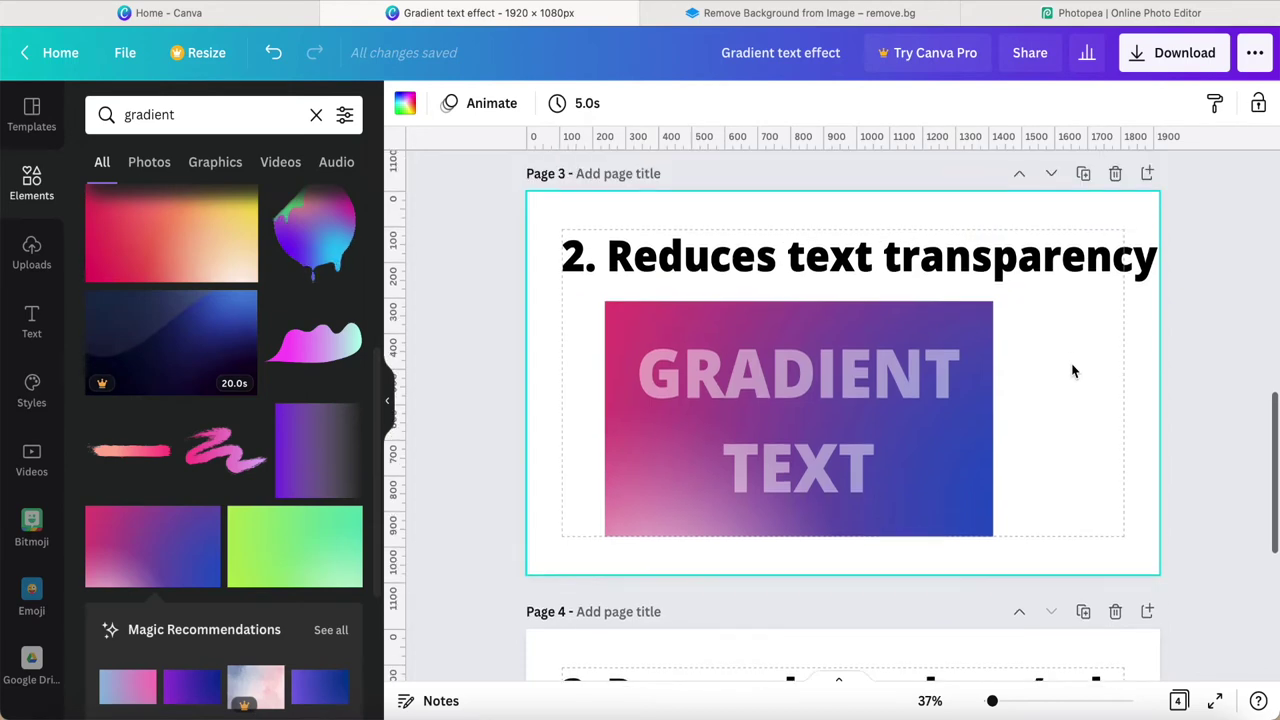
scroll(1071, 371, up, 1)
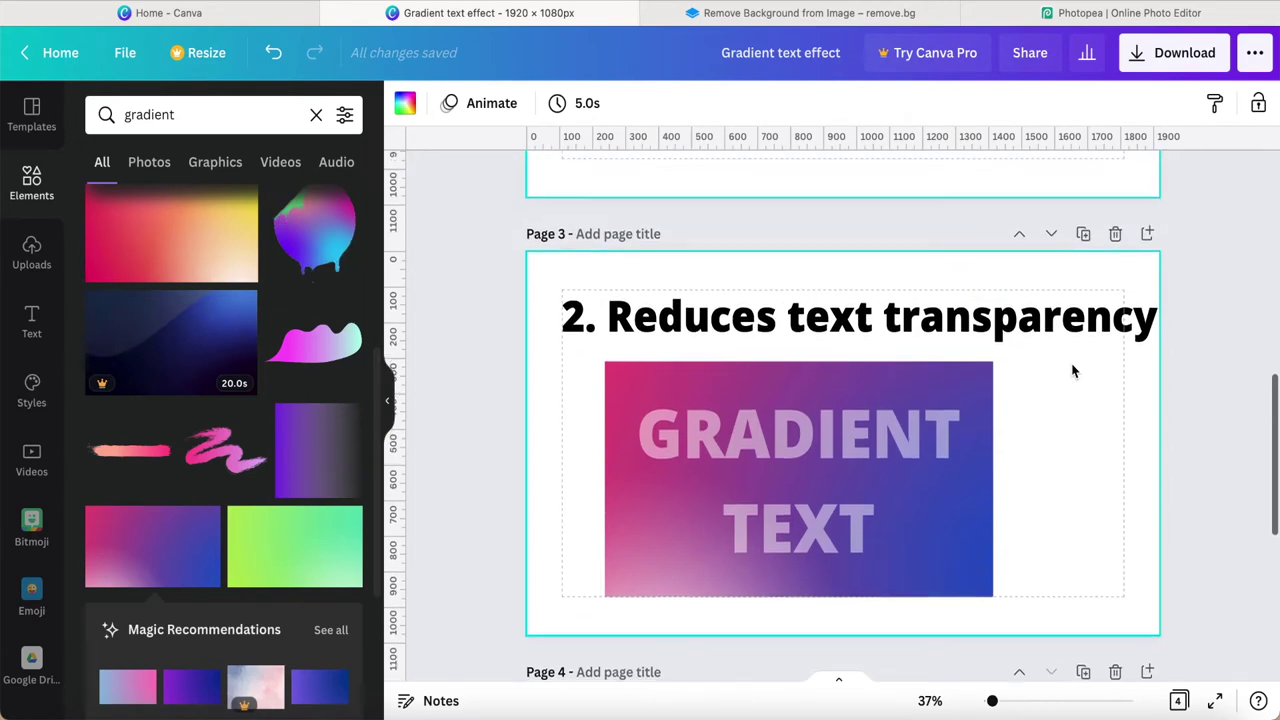
click(1086, 240)
click(1027, 323)
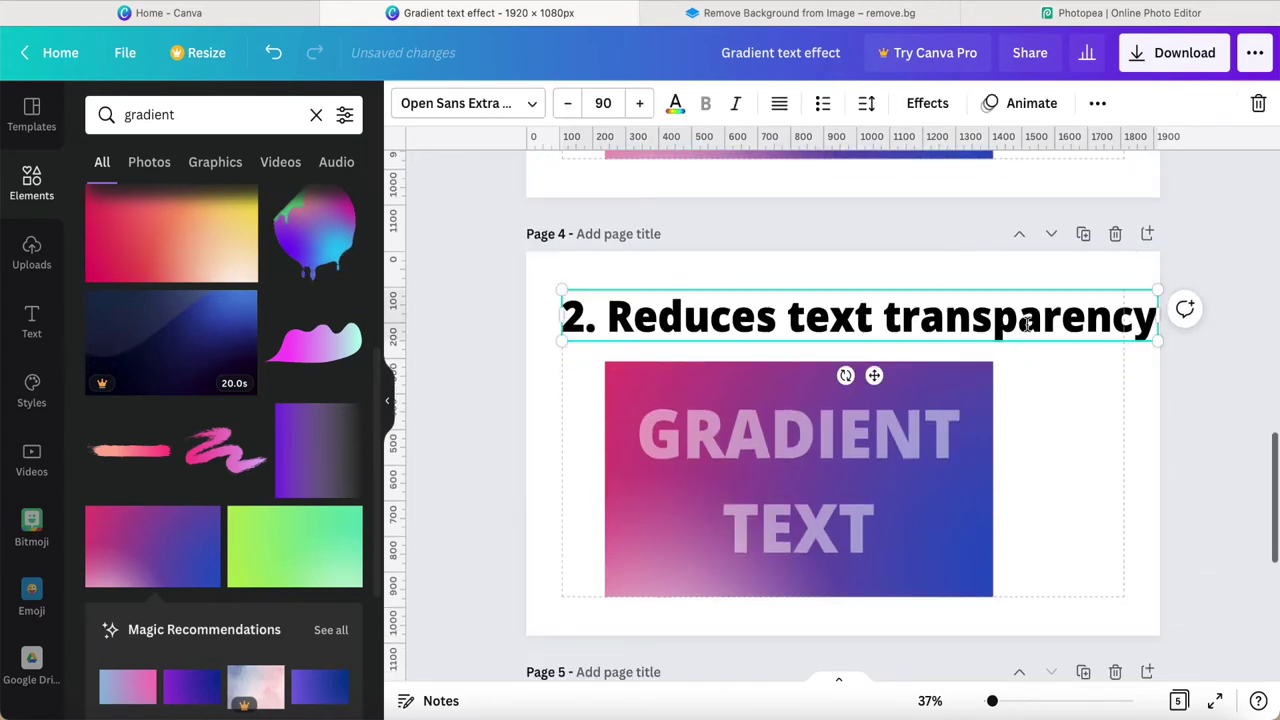
key(Delete)
Stretch the gradient image to fill the entire page
click(980, 381)
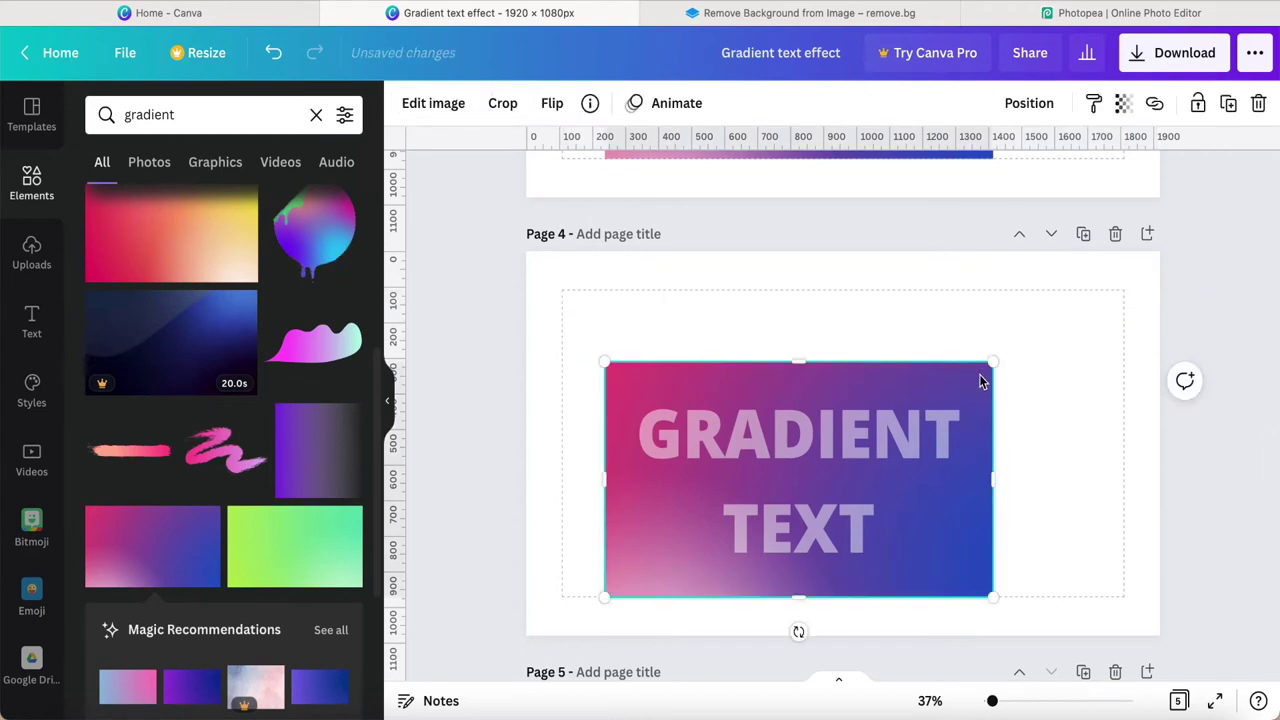
drag(992, 362, 1159, 261)
drag(1060, 293, 1080, 280)
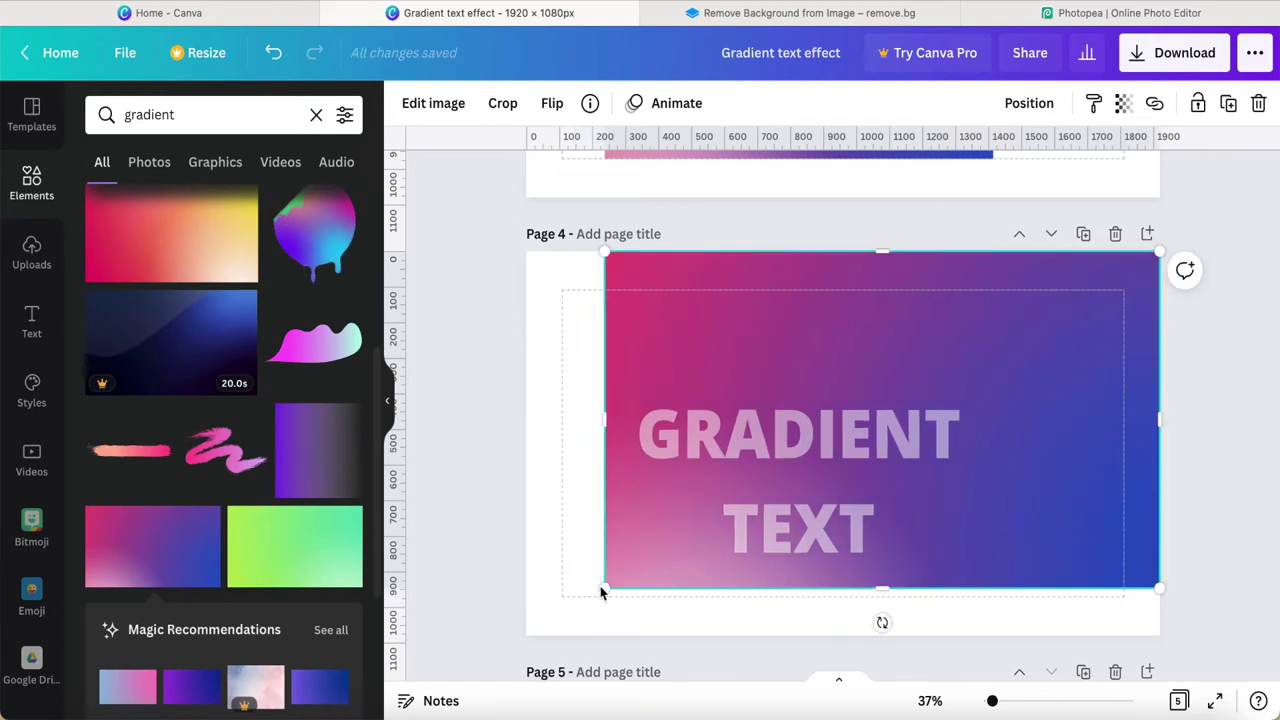
drag(601, 592, 526, 635)
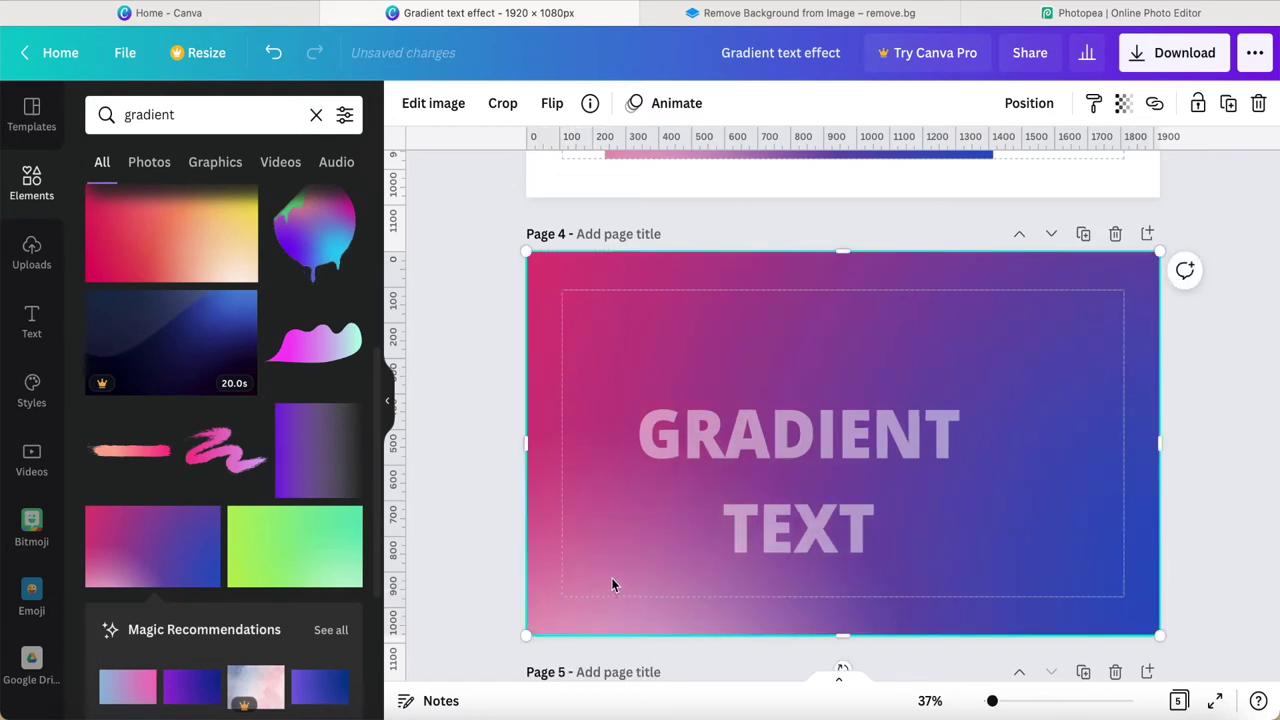
Enlarge the GRADIENT TEXT to size 225 and centre it on the page
click(778, 455)
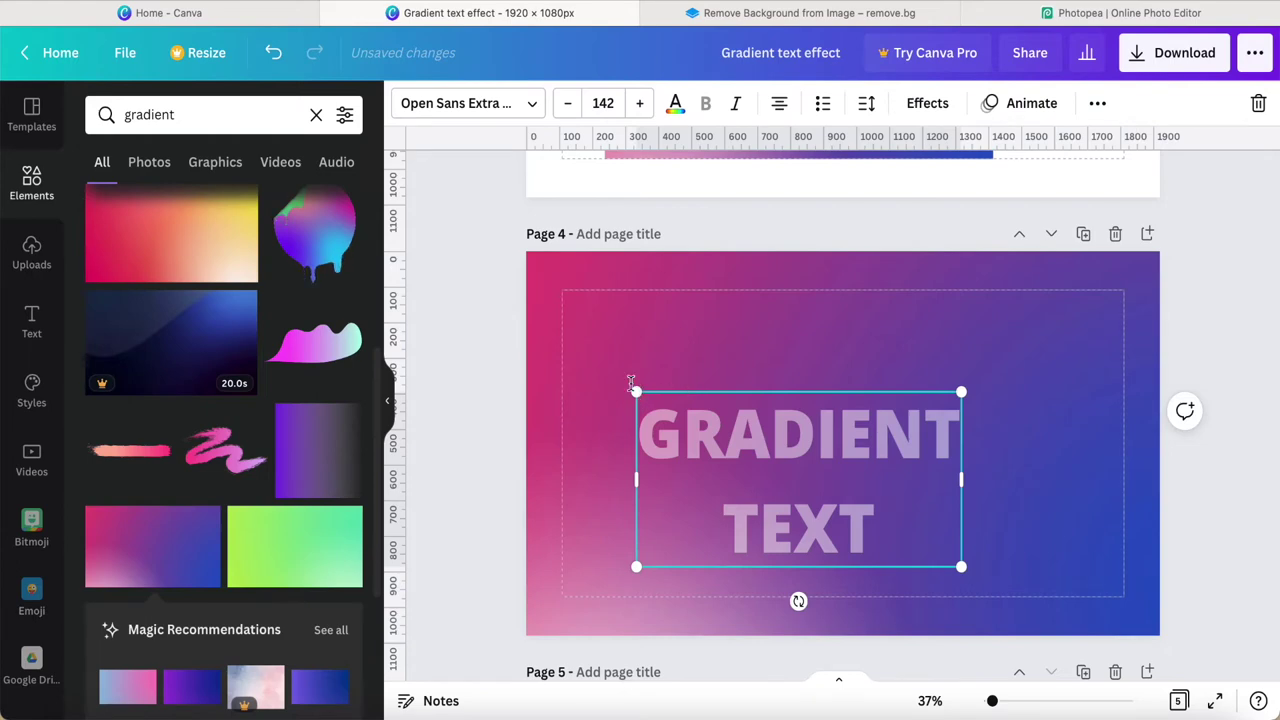
drag(634, 389, 561, 351)
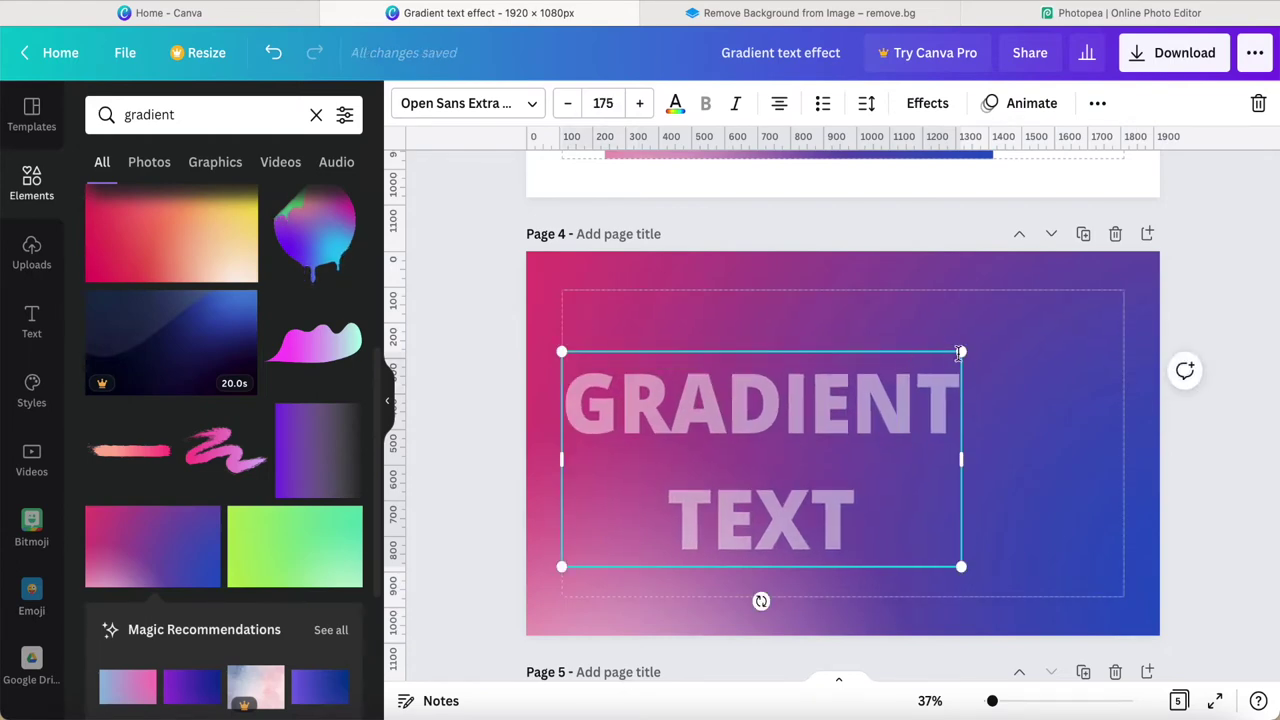
drag(960, 352, 1075, 290)
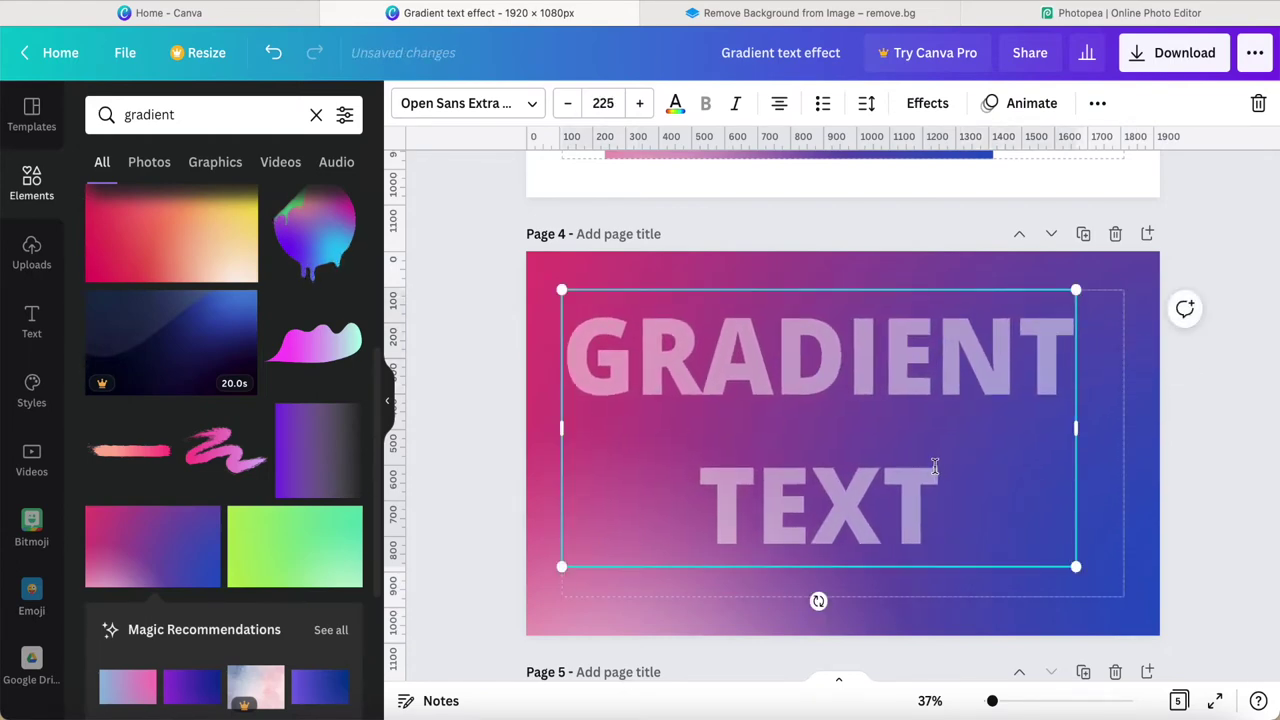
mouse_move(935, 466)
mouse_down()
mouse_move(966, 471)
mouse_move(956, 480)
mouse_up()
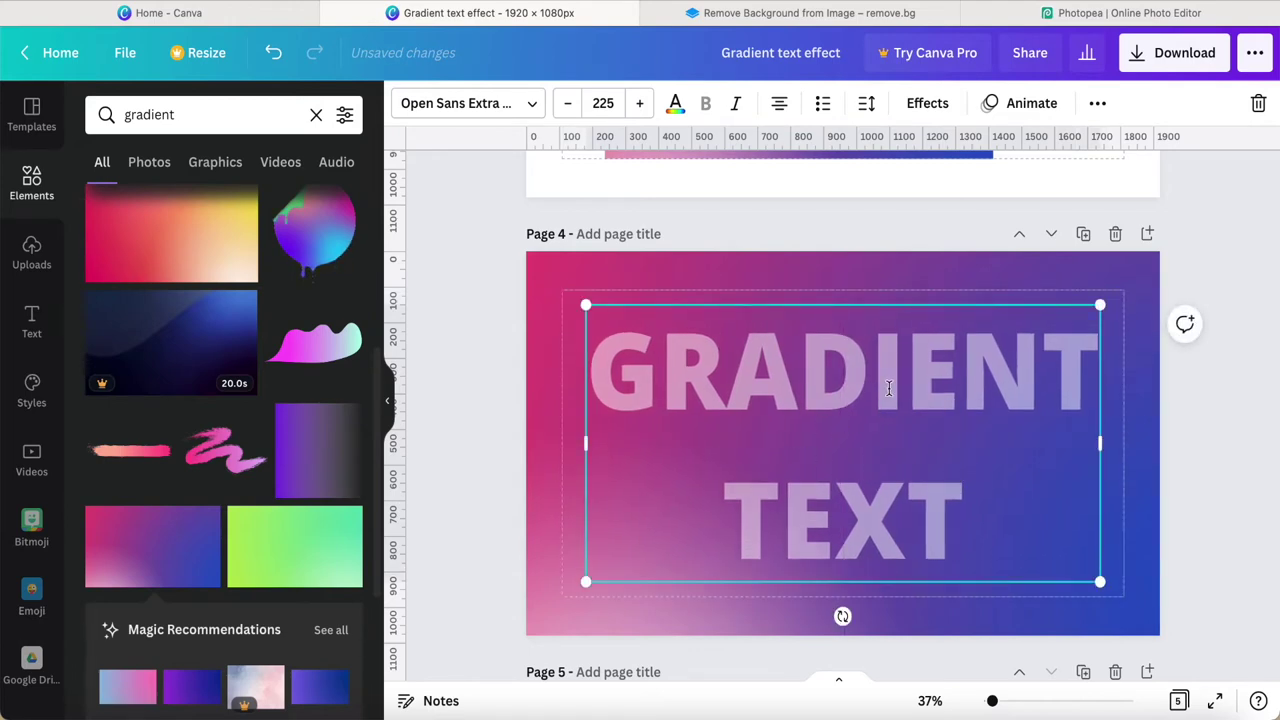
Set the GRADIENT TEXT transparency to 50 so the gradient shows through
key(Escape)
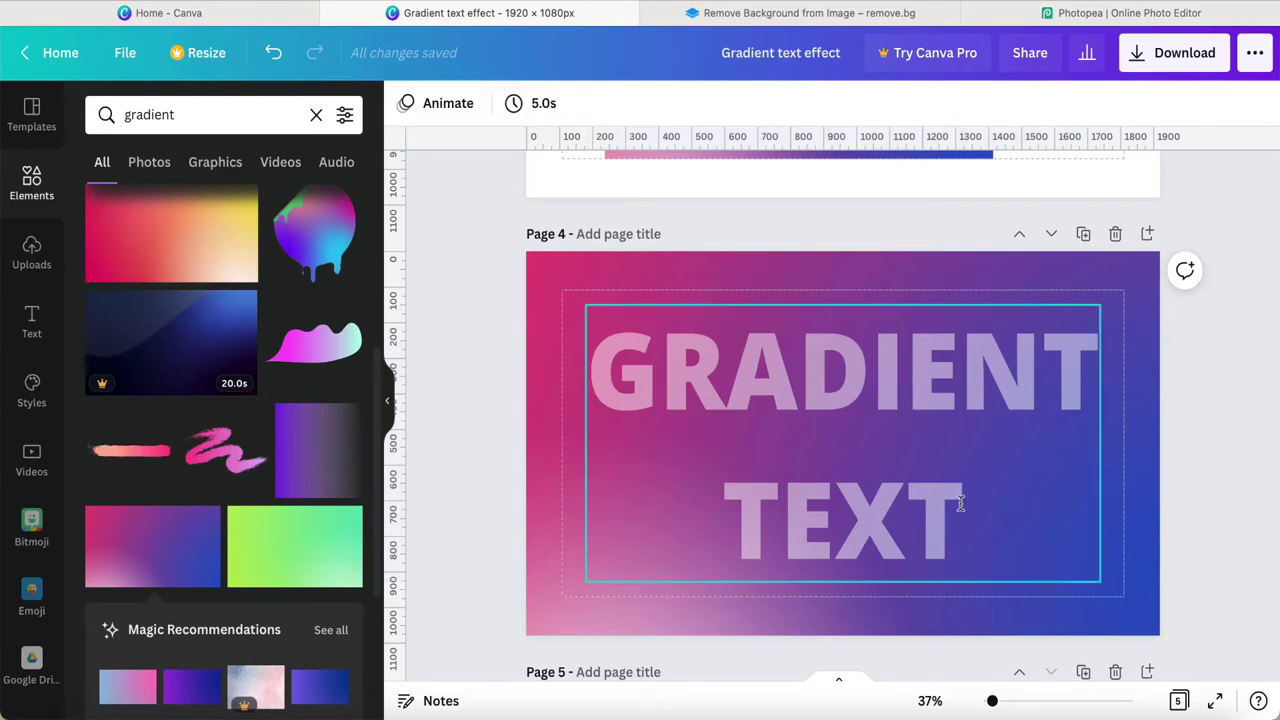
click(960, 503)
click(675, 103)
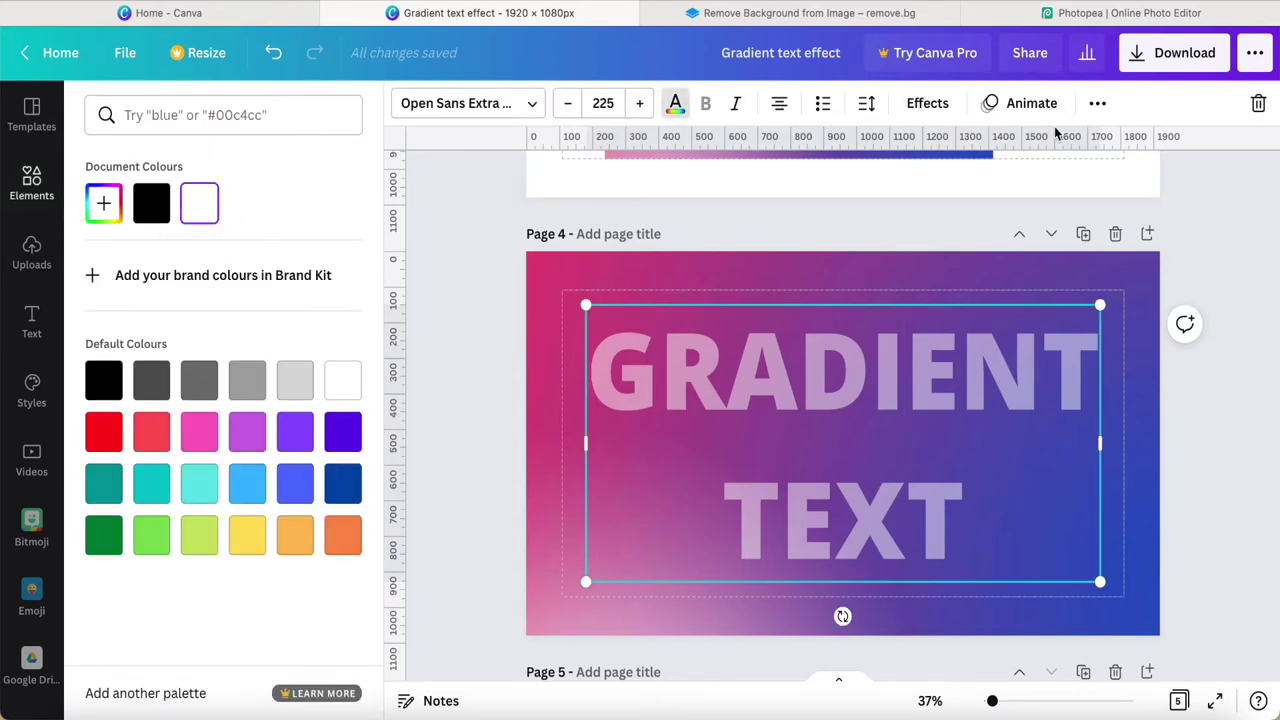
click(1097, 104)
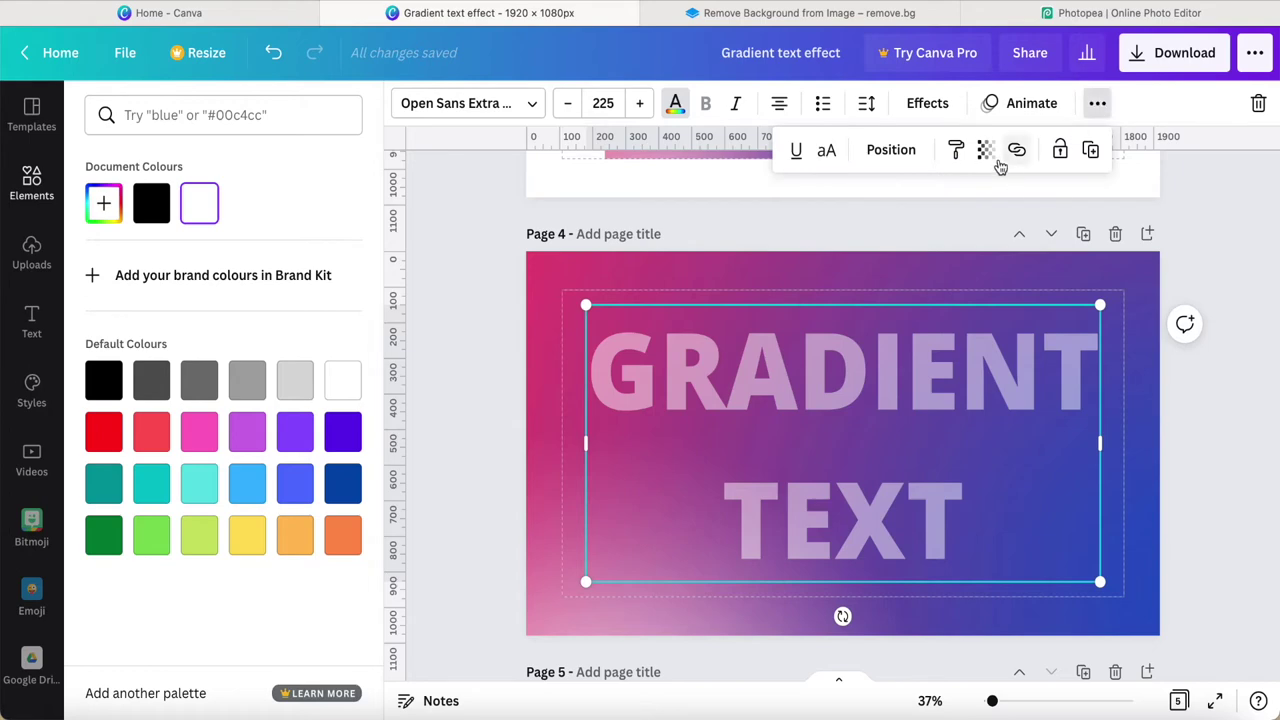
click(985, 149)
mouse_move(895, 229)
mouse_down()
mouse_move(985, 226)
mouse_move(893, 236)
mouse_up()
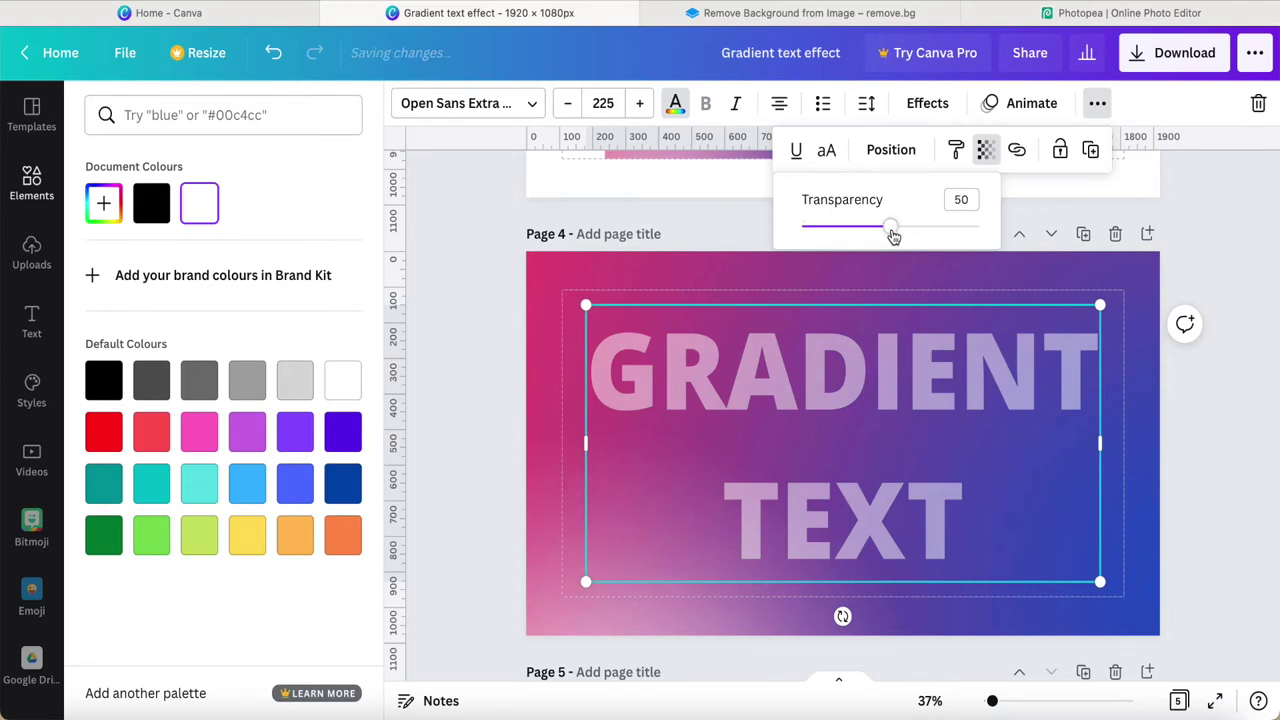
click(489, 419)
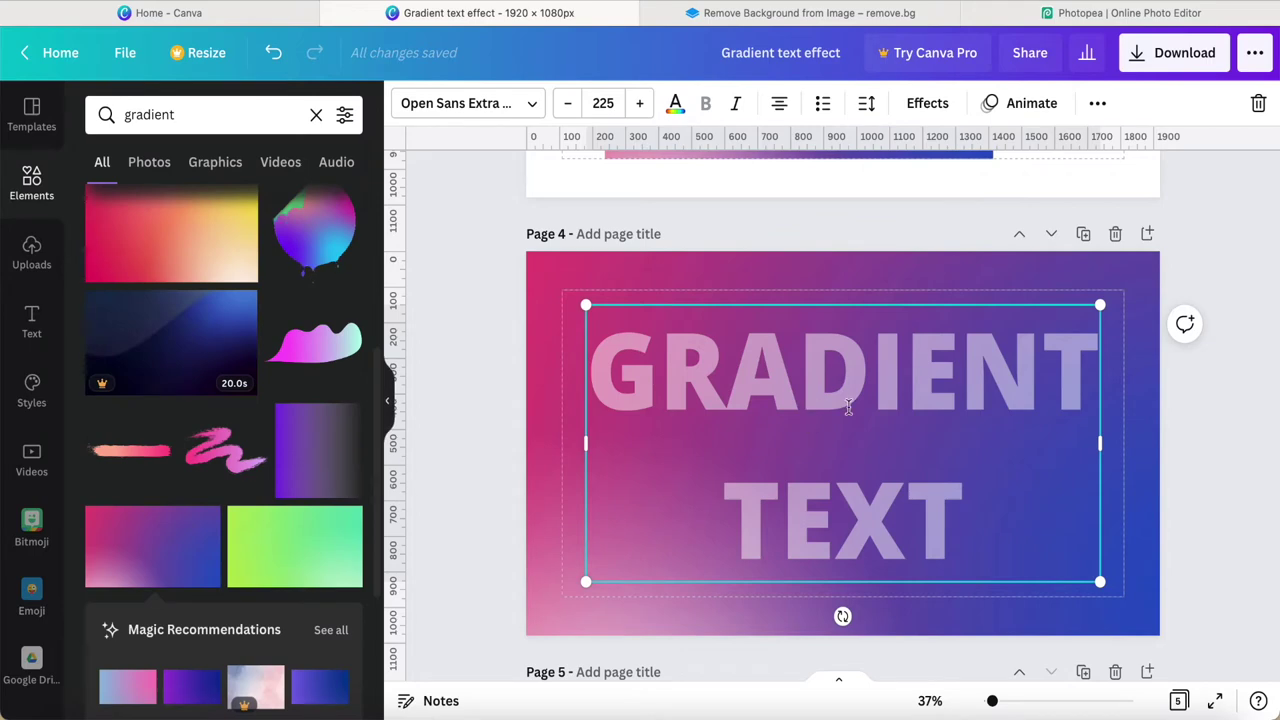
click(1190, 458)
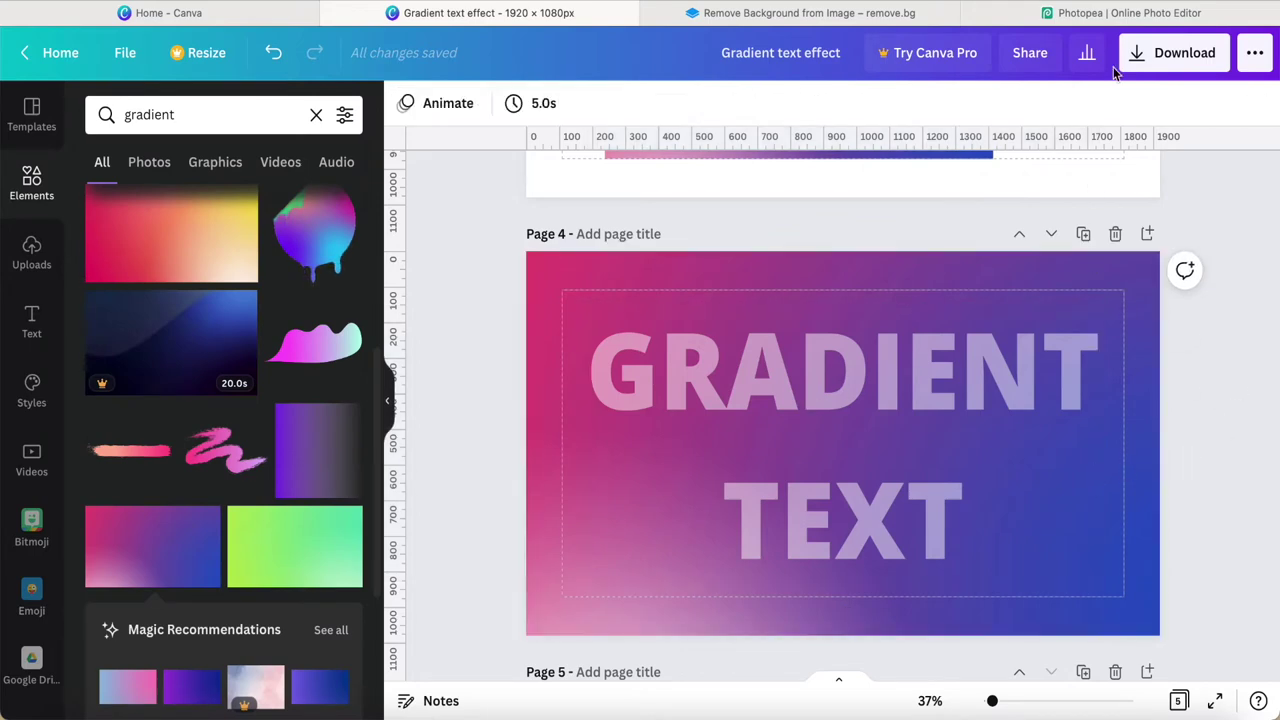
Download only Page 4 as a PNG, then add a blank page after it
click(1136, 56)
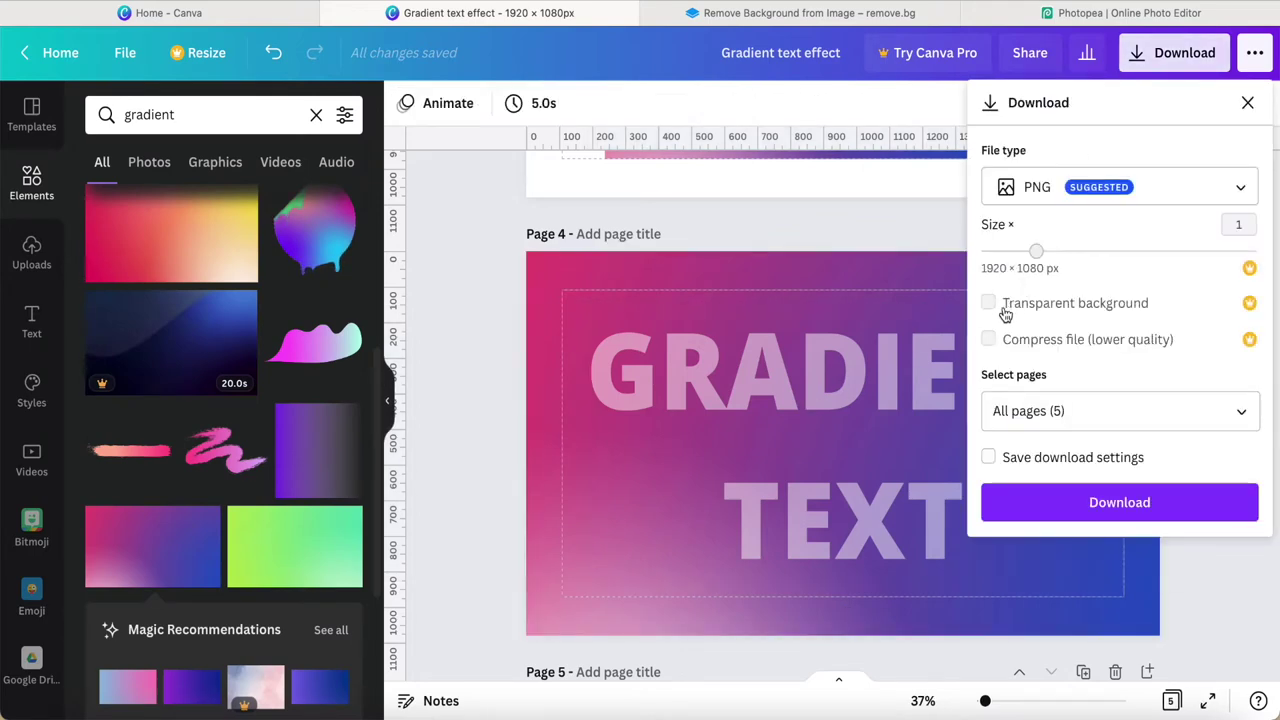
click(1241, 412)
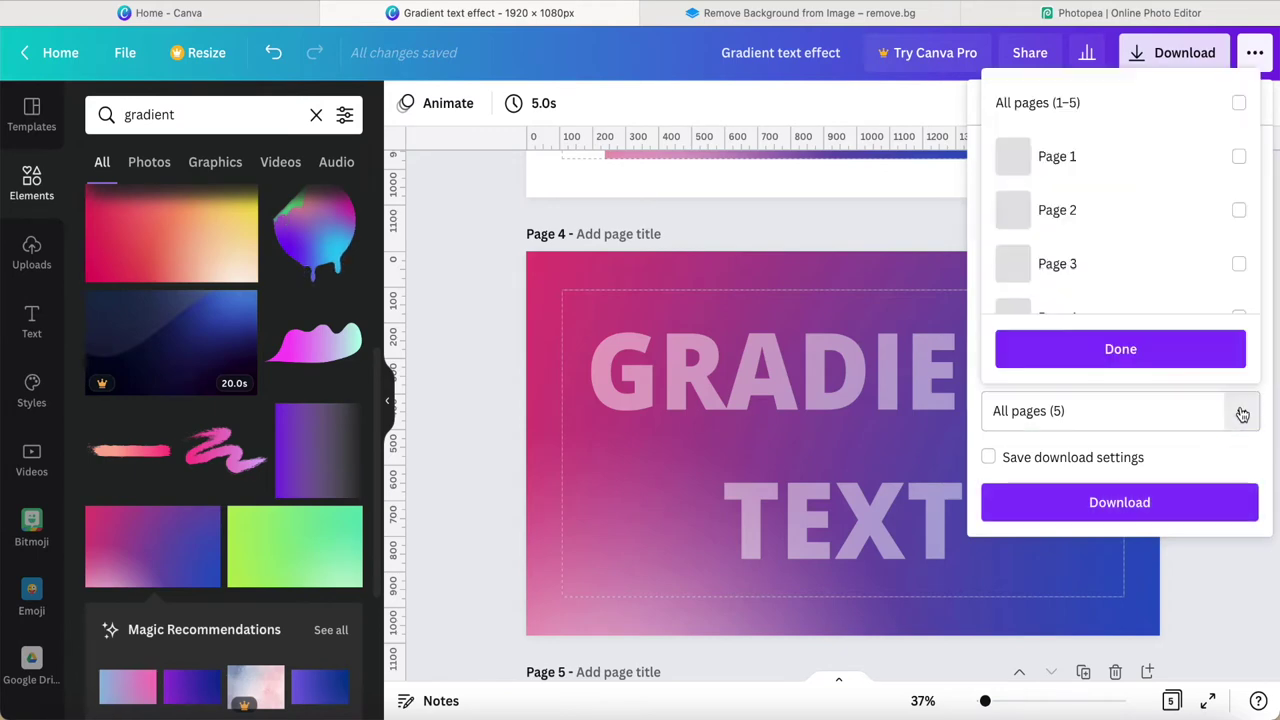
scroll(1047, 265, down, 2)
click(1047, 250)
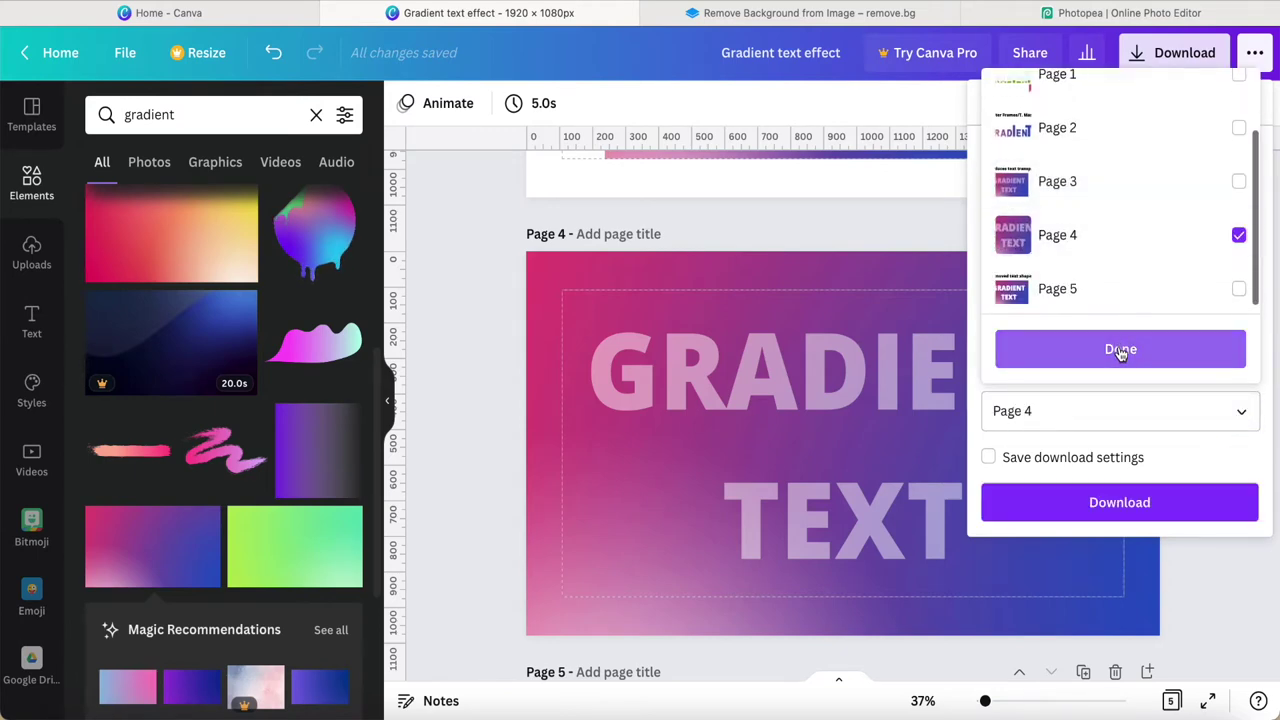
click(1120, 348)
click(1115, 503)
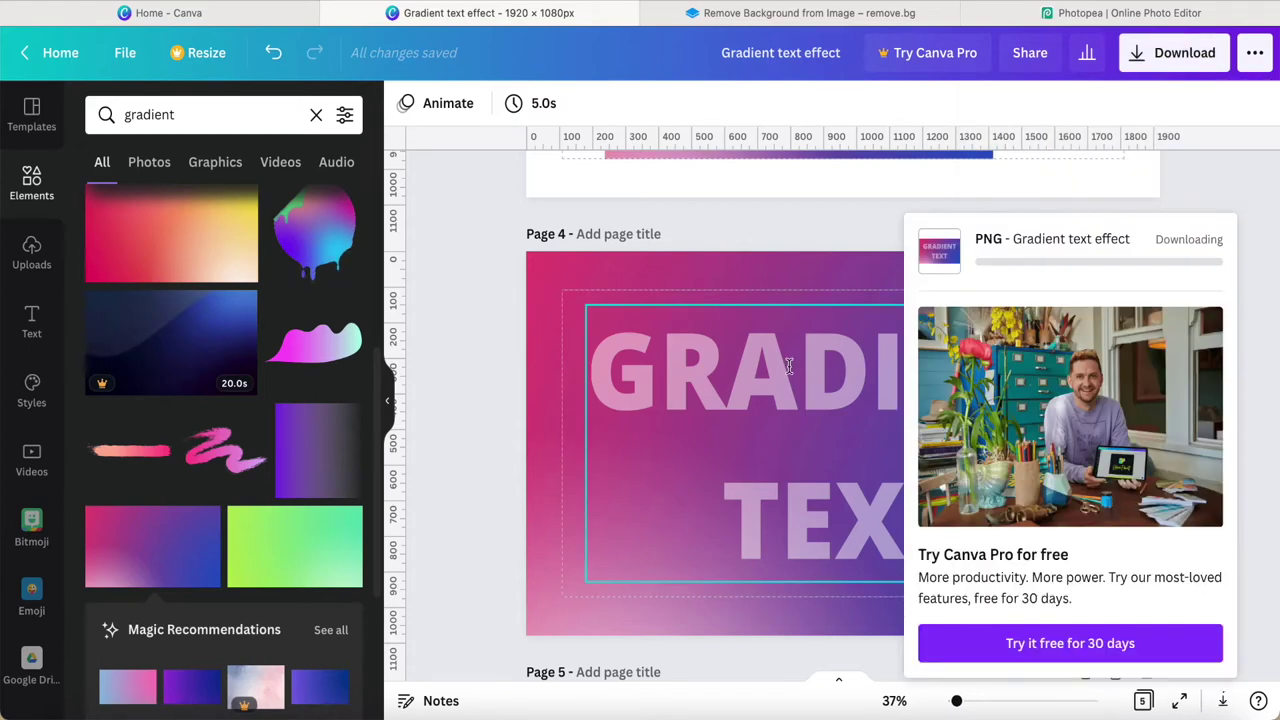
scroll(470, 460, down, 3)
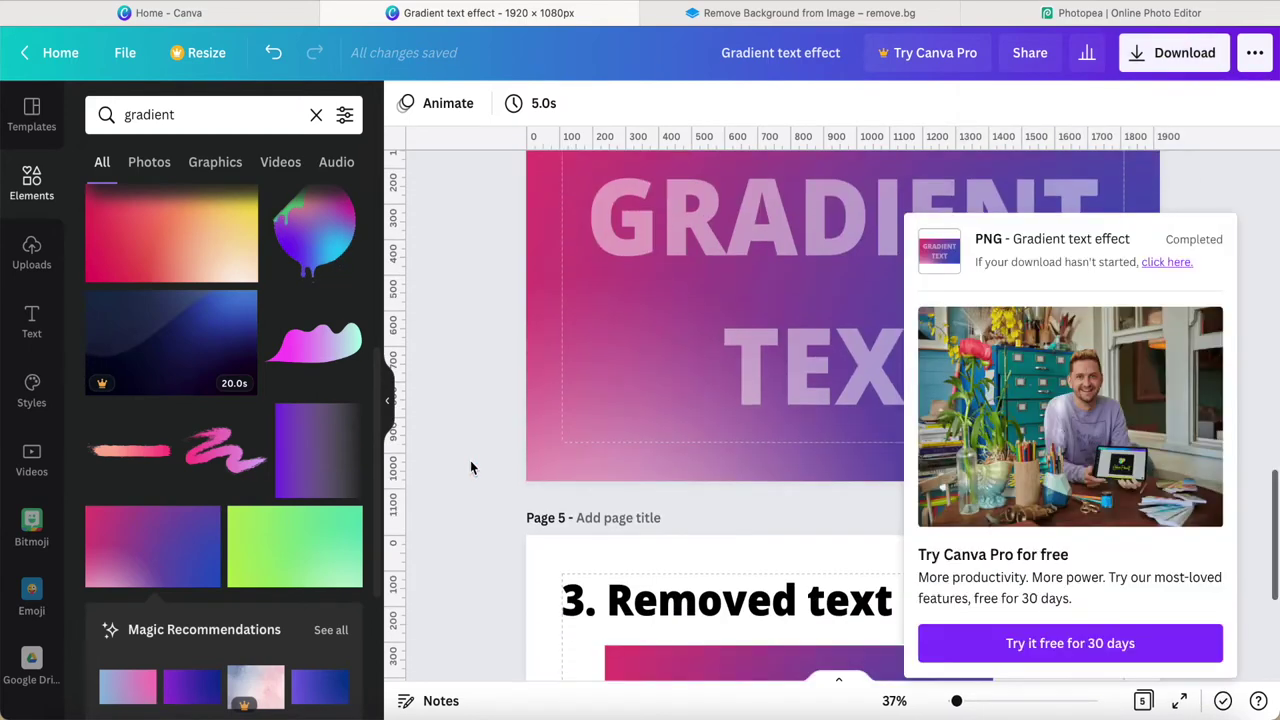
scroll(470, 460, up, 3)
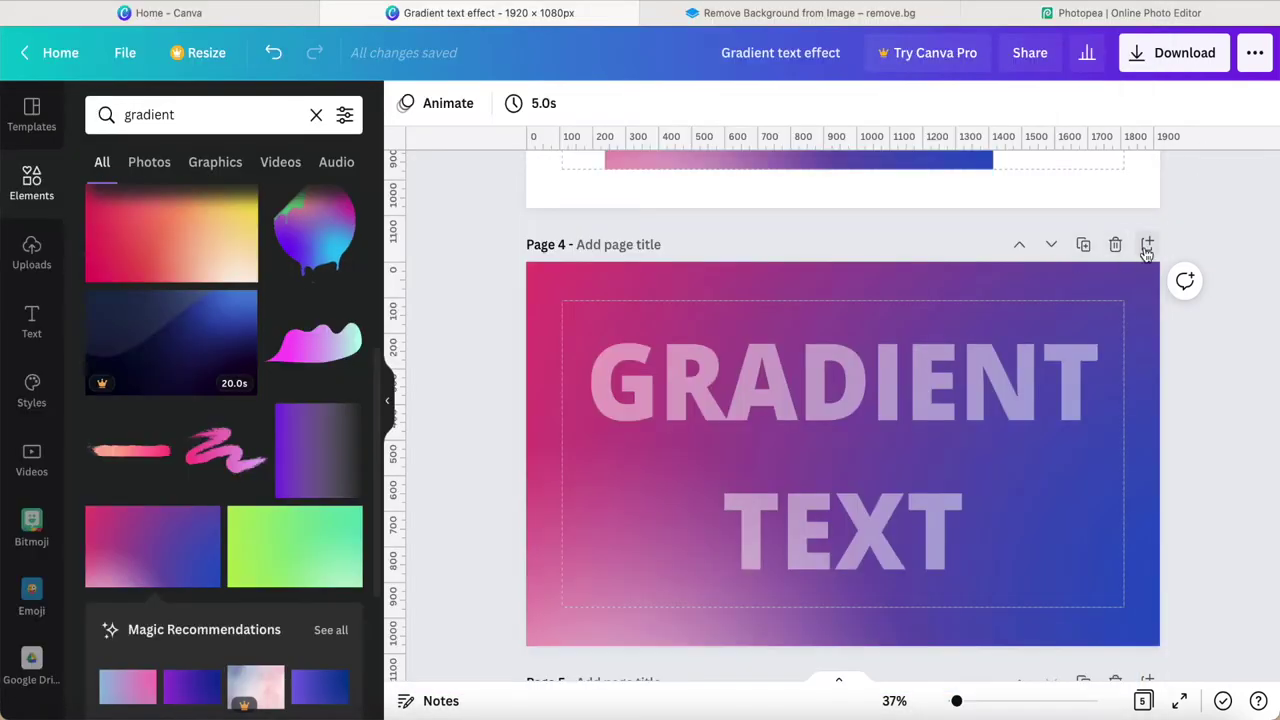
click(1147, 244)
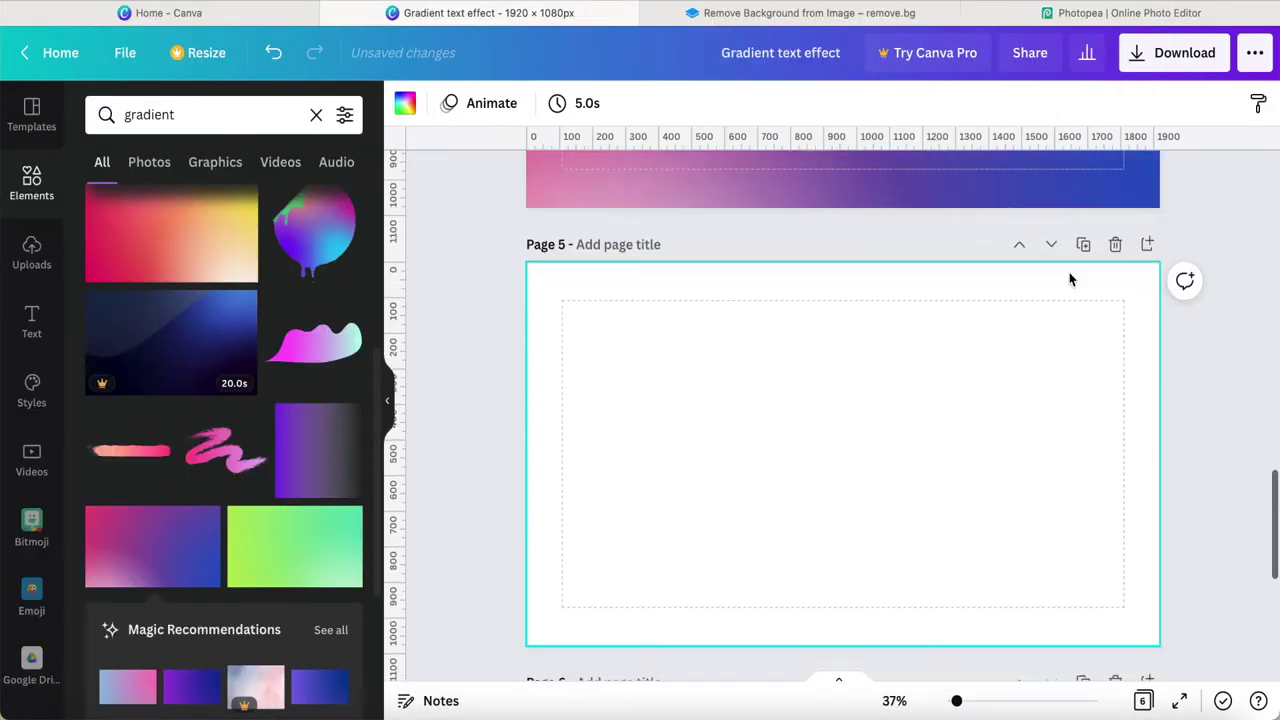
Upload Gradient text effect.png, place it on page 5, and open its editing effects
click(32, 250)
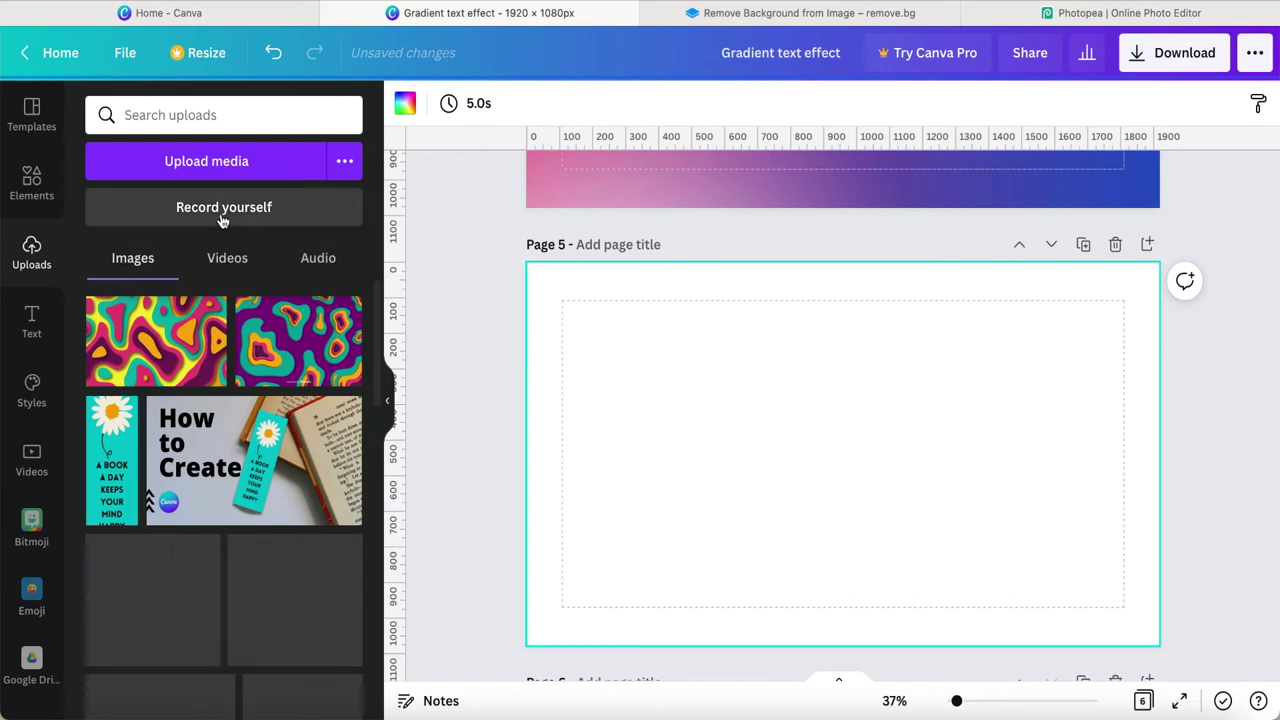
click(208, 164)
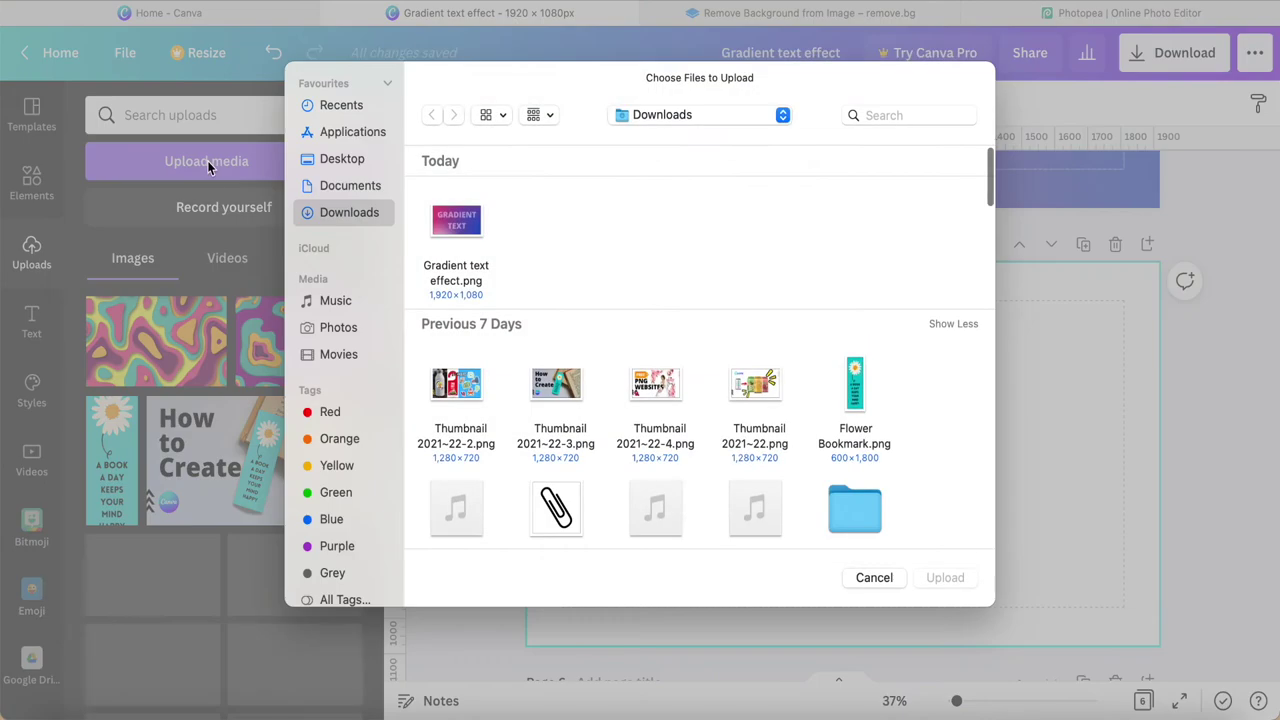
click(446, 235)
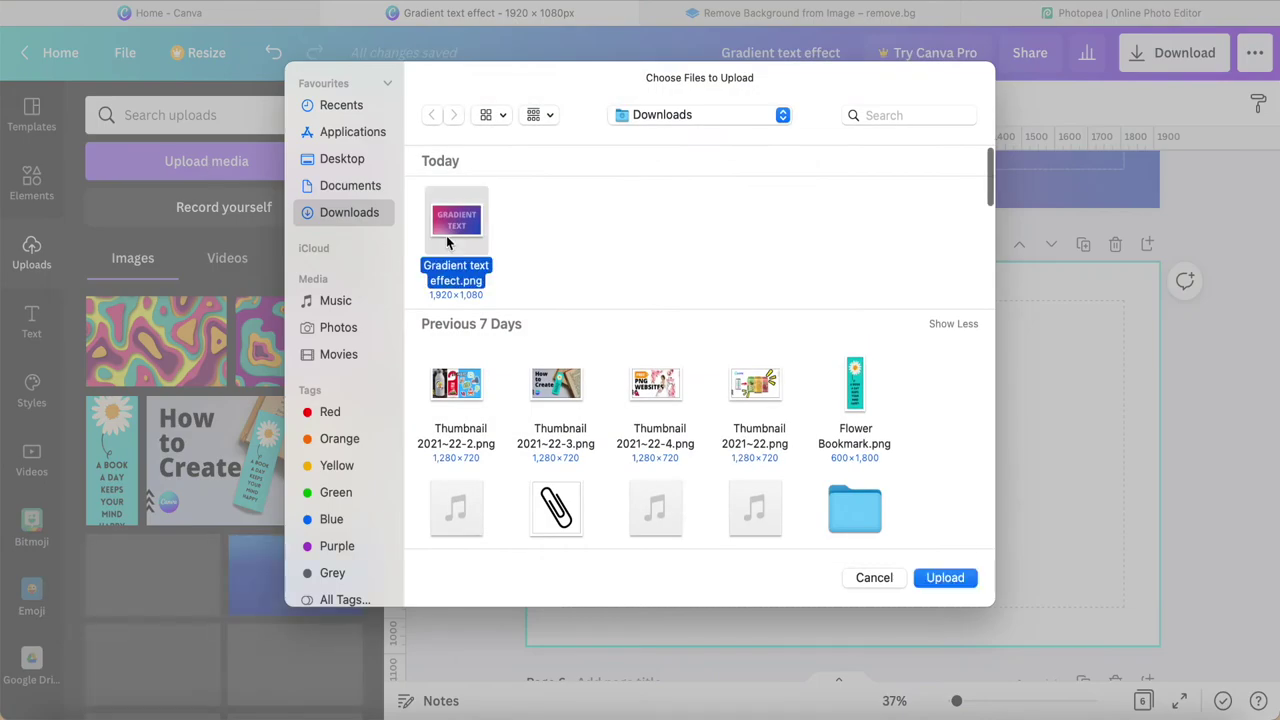
click(940, 577)
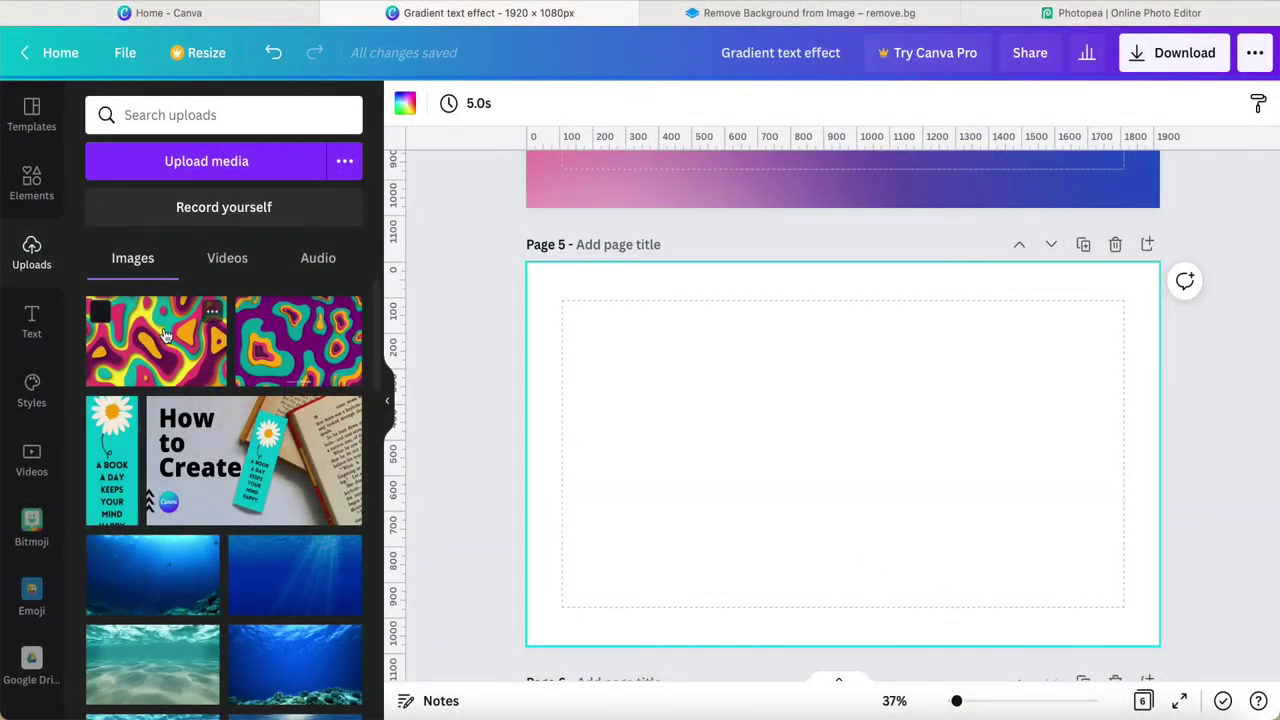
click(165, 340)
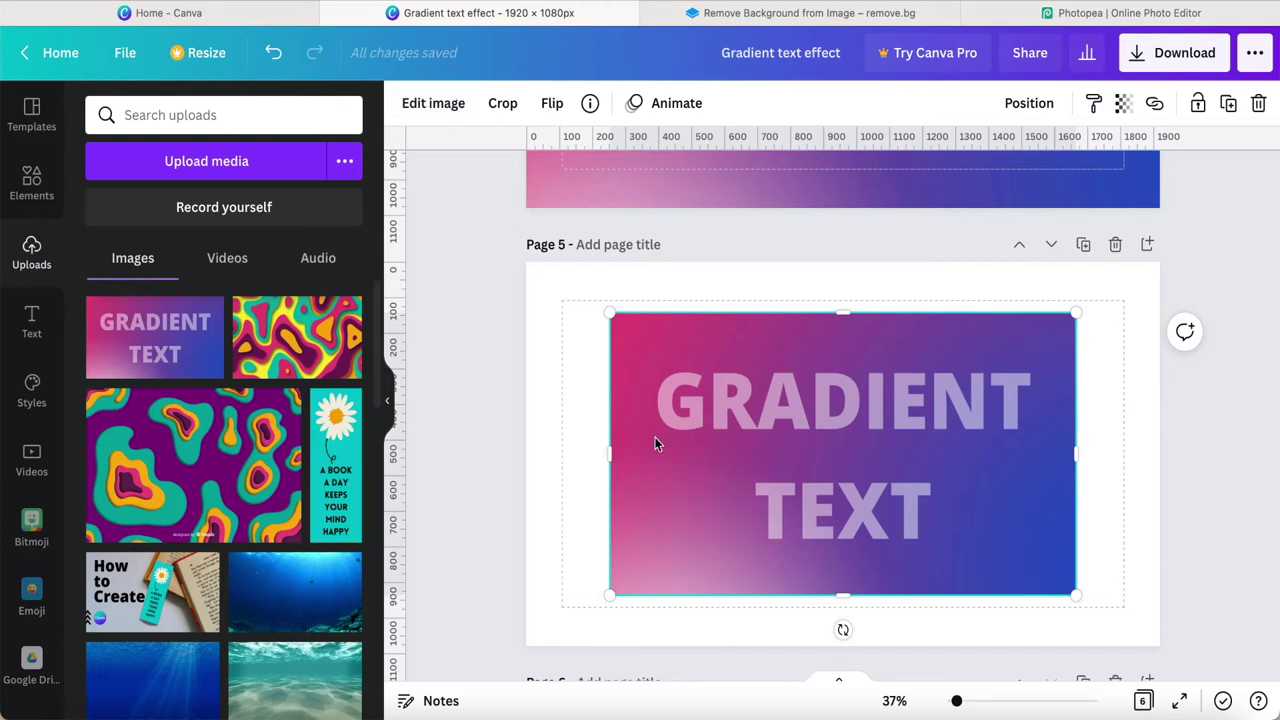
click(593, 421)
click(626, 393)
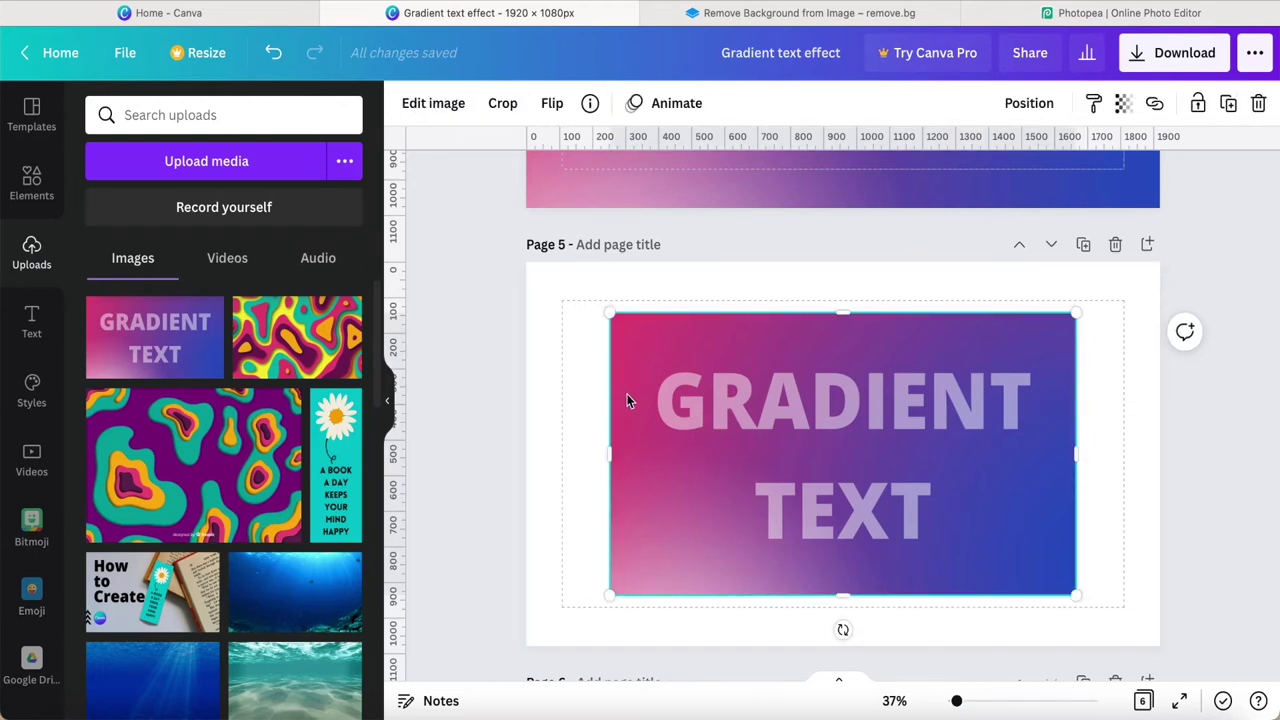
click(436, 106)
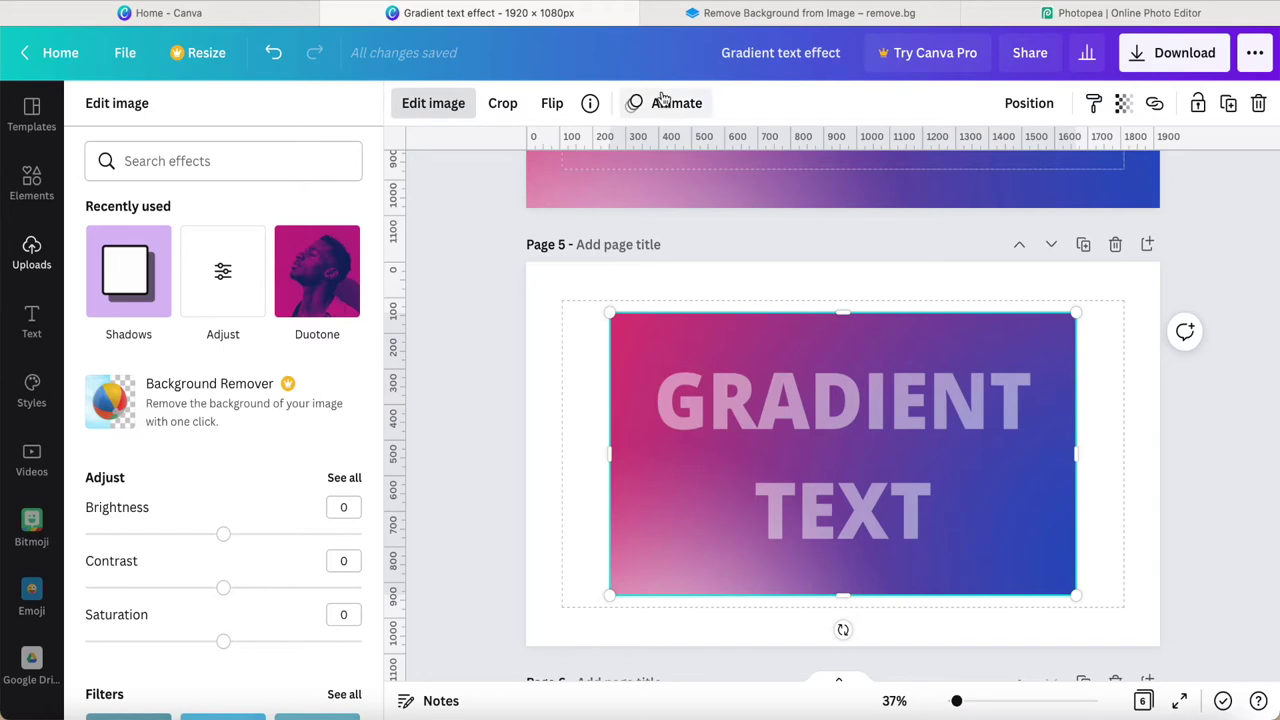
In remove.bg, upload Gradient text effect.png and download the transparent background-removed cut-out
click(757, 16)
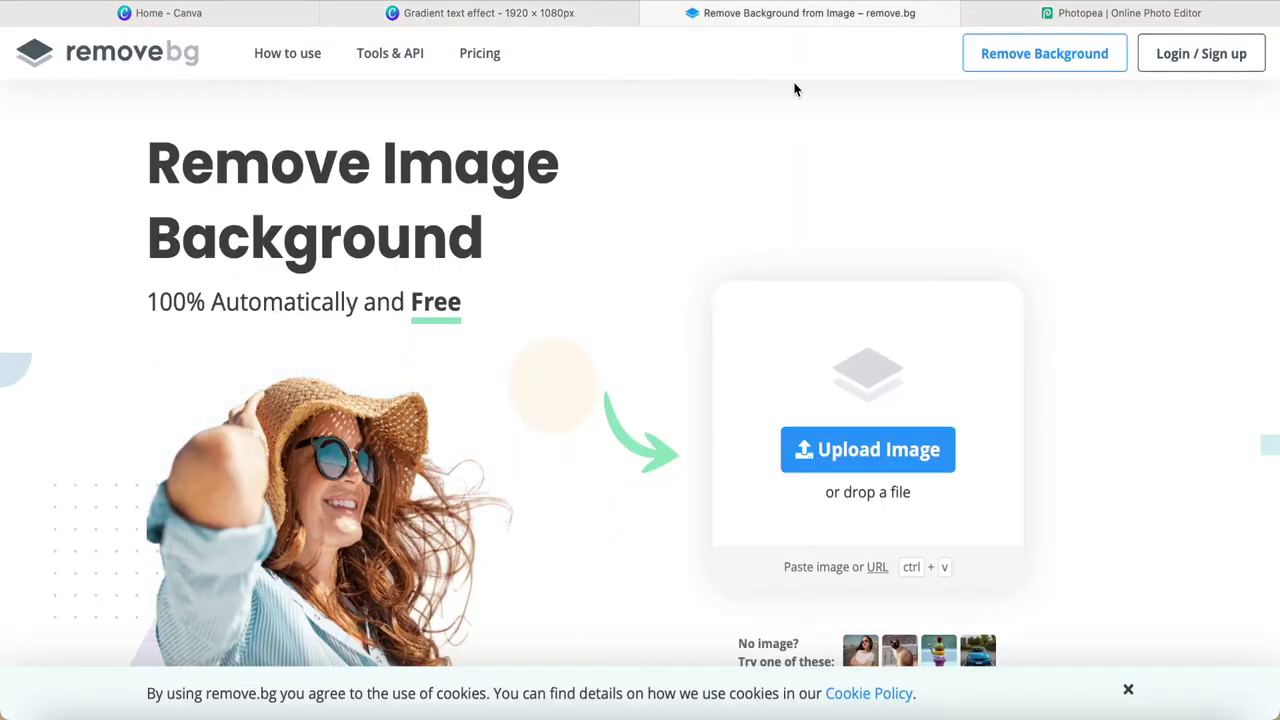
click(871, 451)
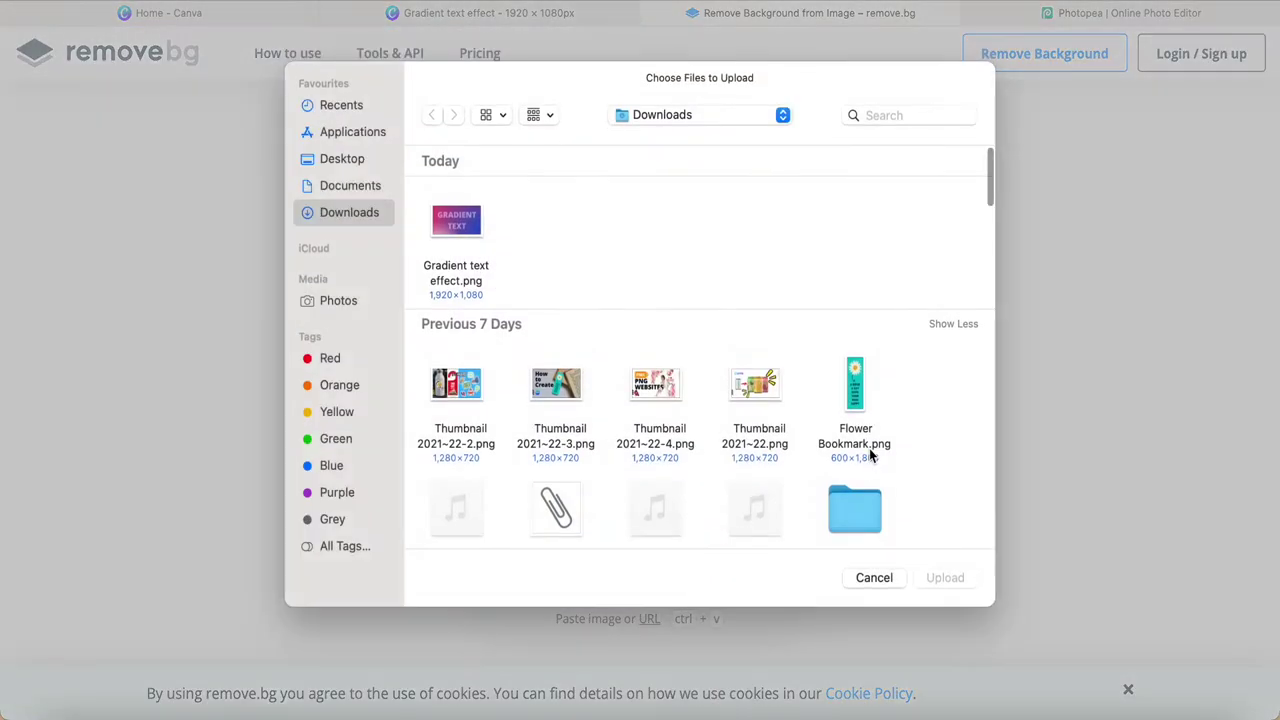
click(455, 217)
click(945, 577)
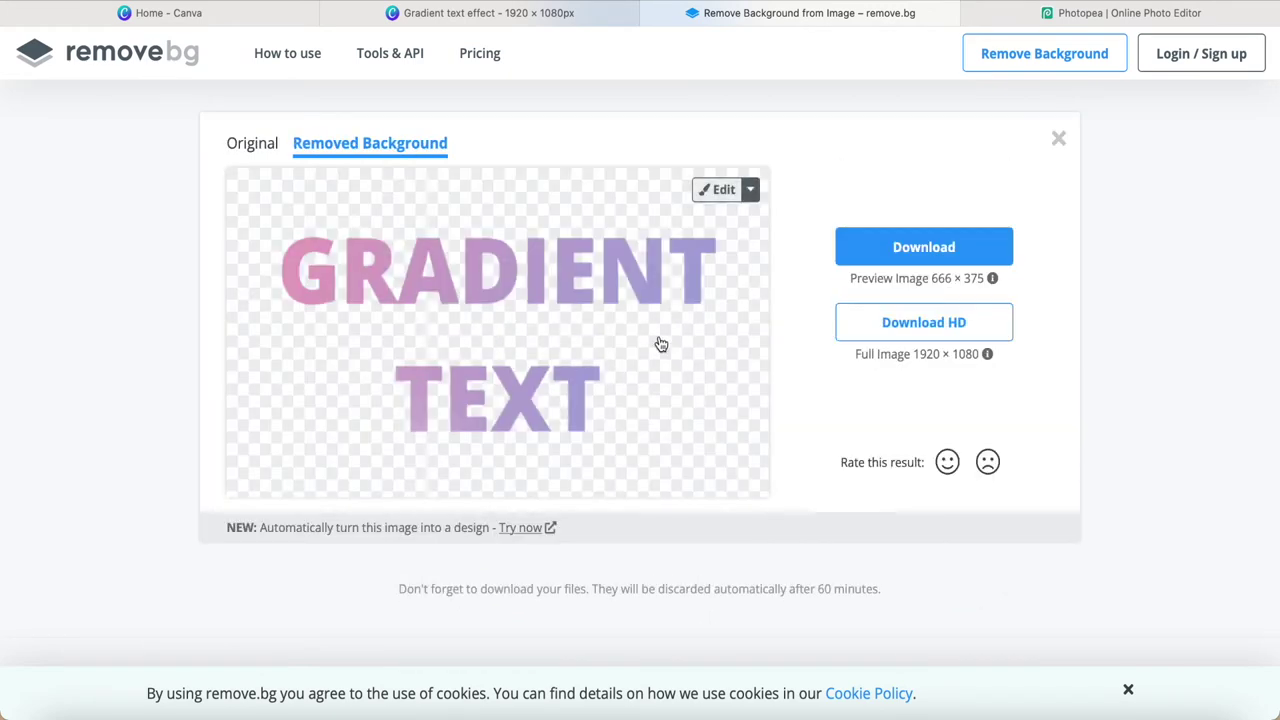
click(886, 257)
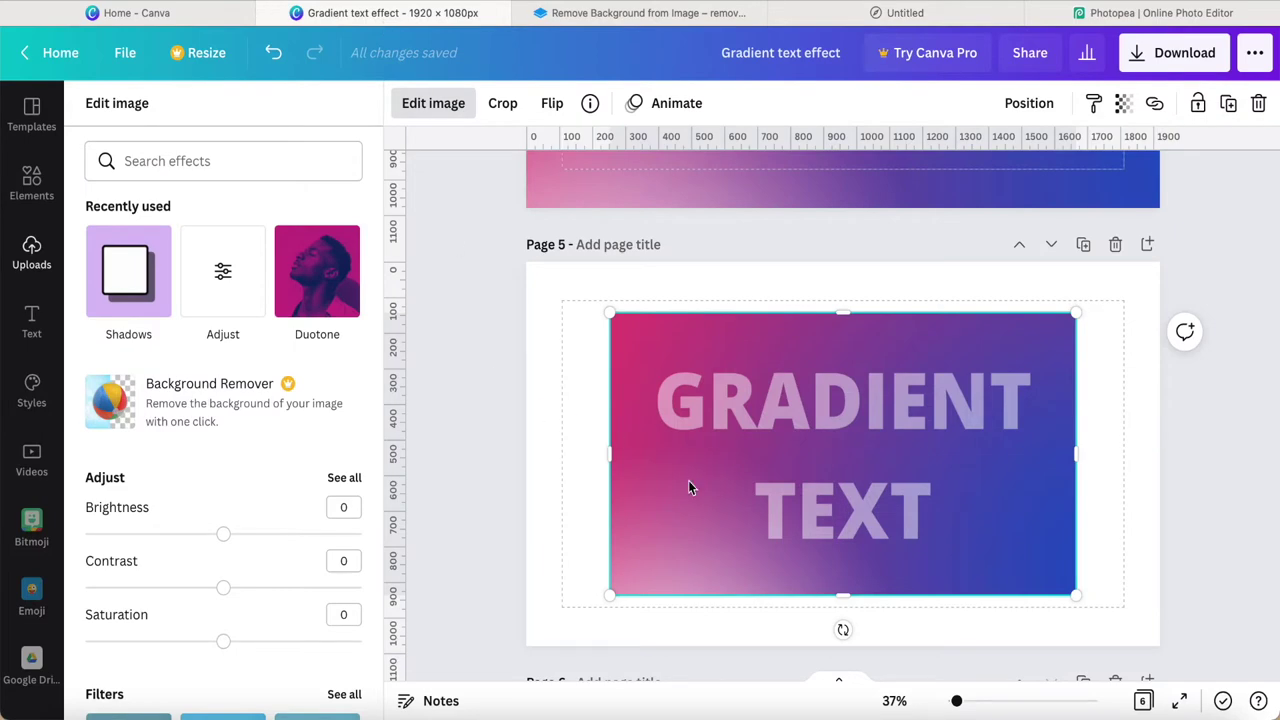
Delete the old image on page 5 and upload the remove.bg cut-out PNG
key(Delete)
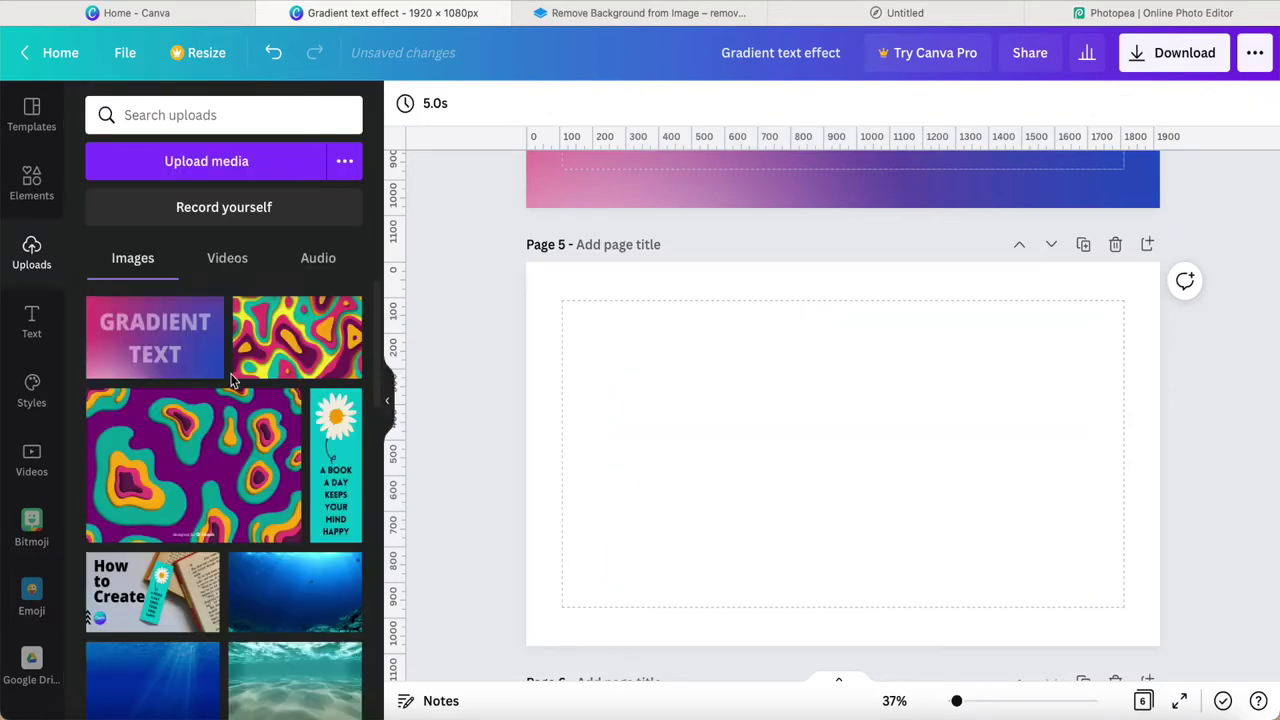
click(174, 166)
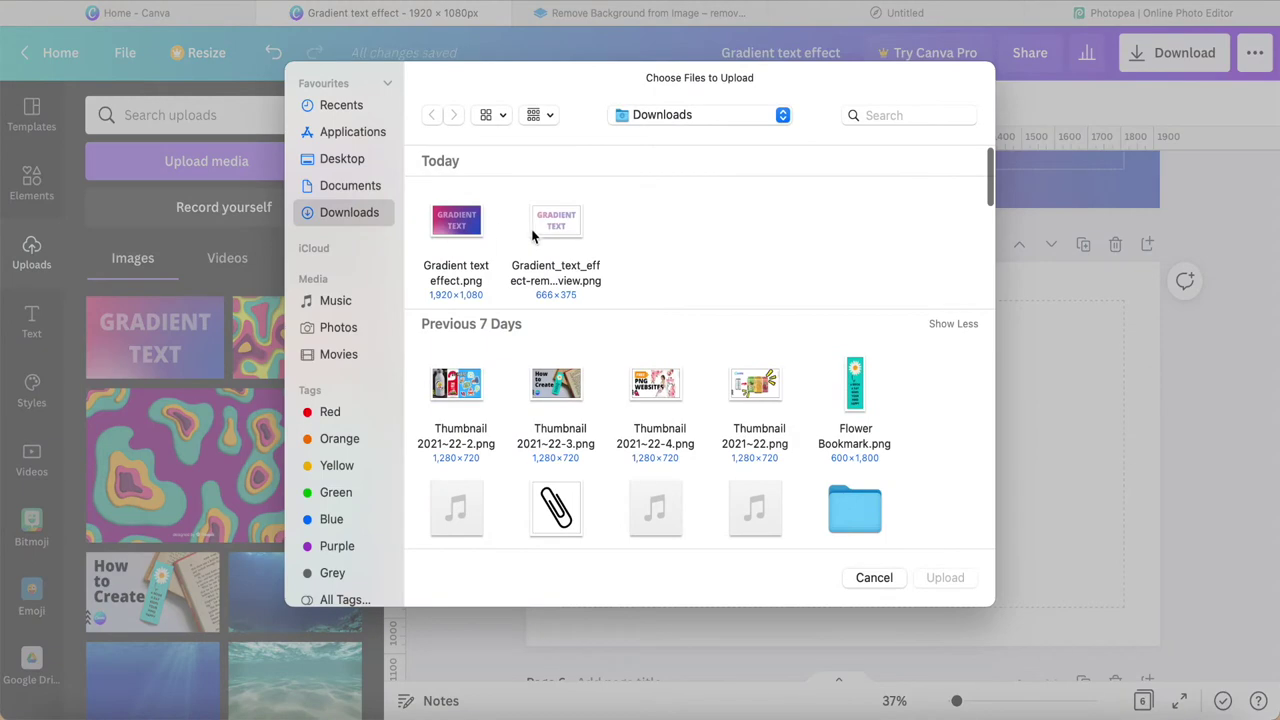
click(566, 231)
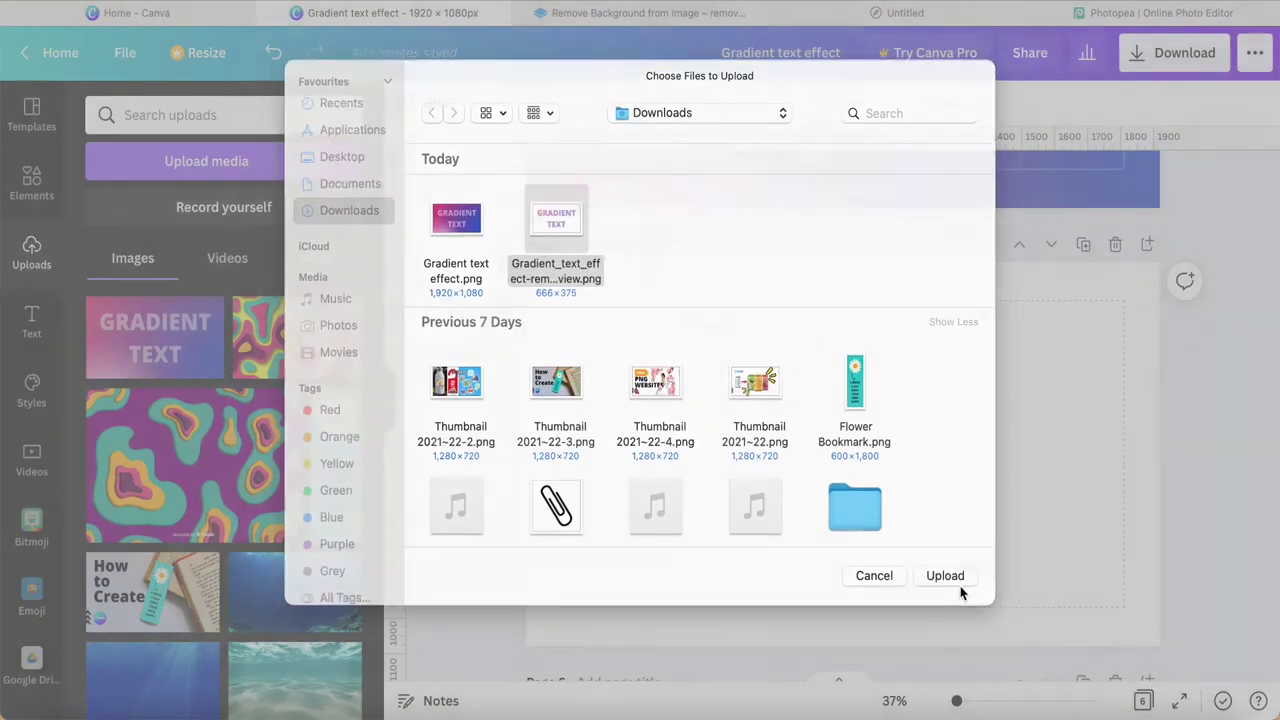
click(948, 580)
Place the cut-out on page 5 and enlarge it to span nearly the full page width
click(160, 358)
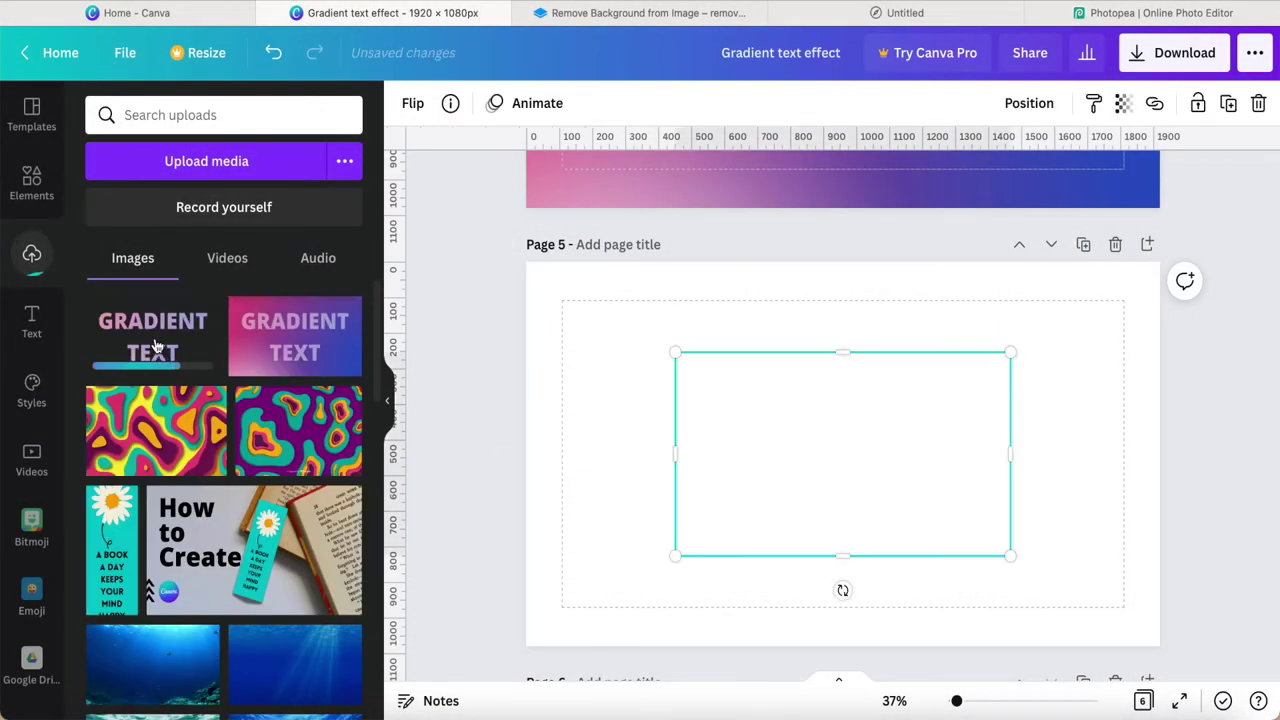
drag(677, 558, 528, 645)
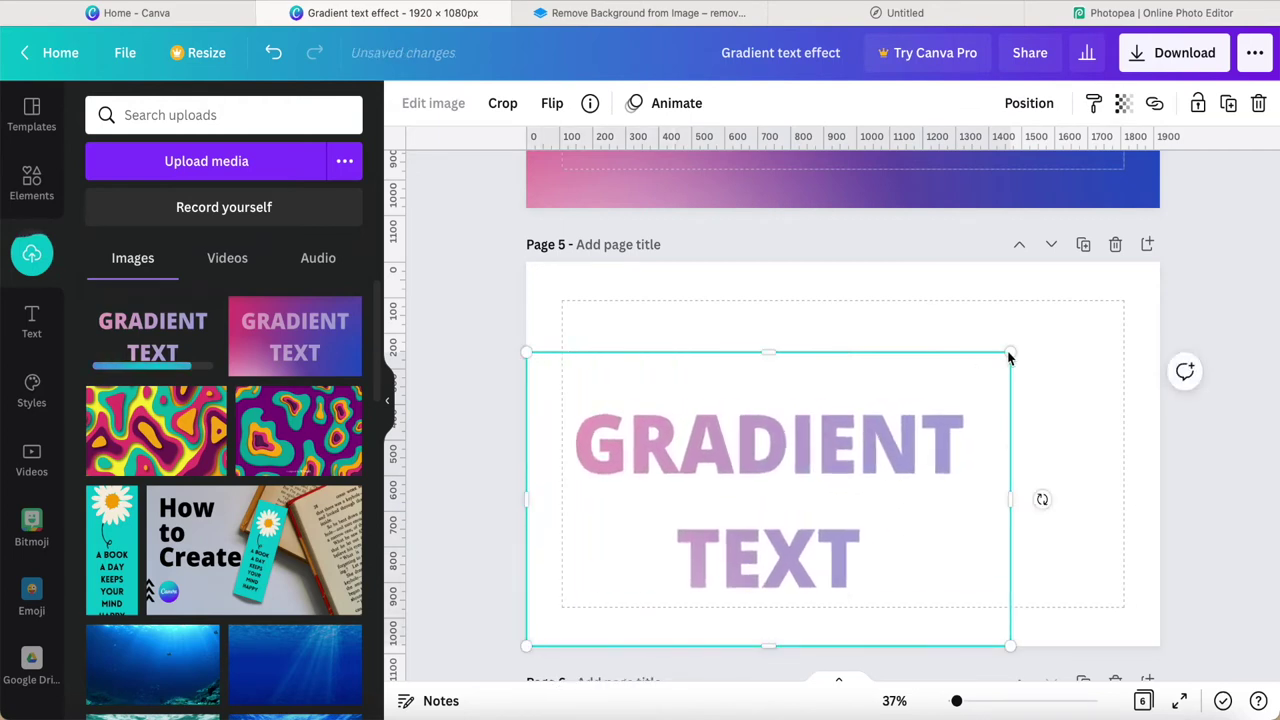
drag(1008, 354, 1160, 262)
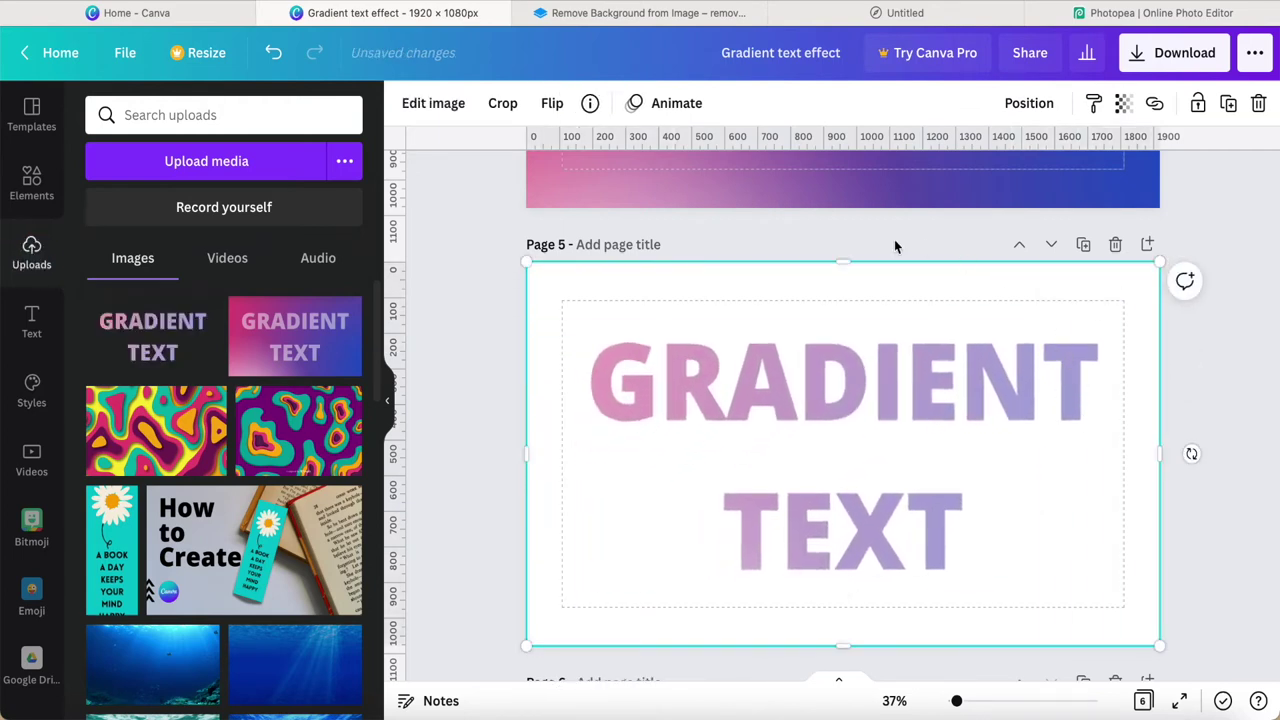
drag(843, 266, 840, 305)
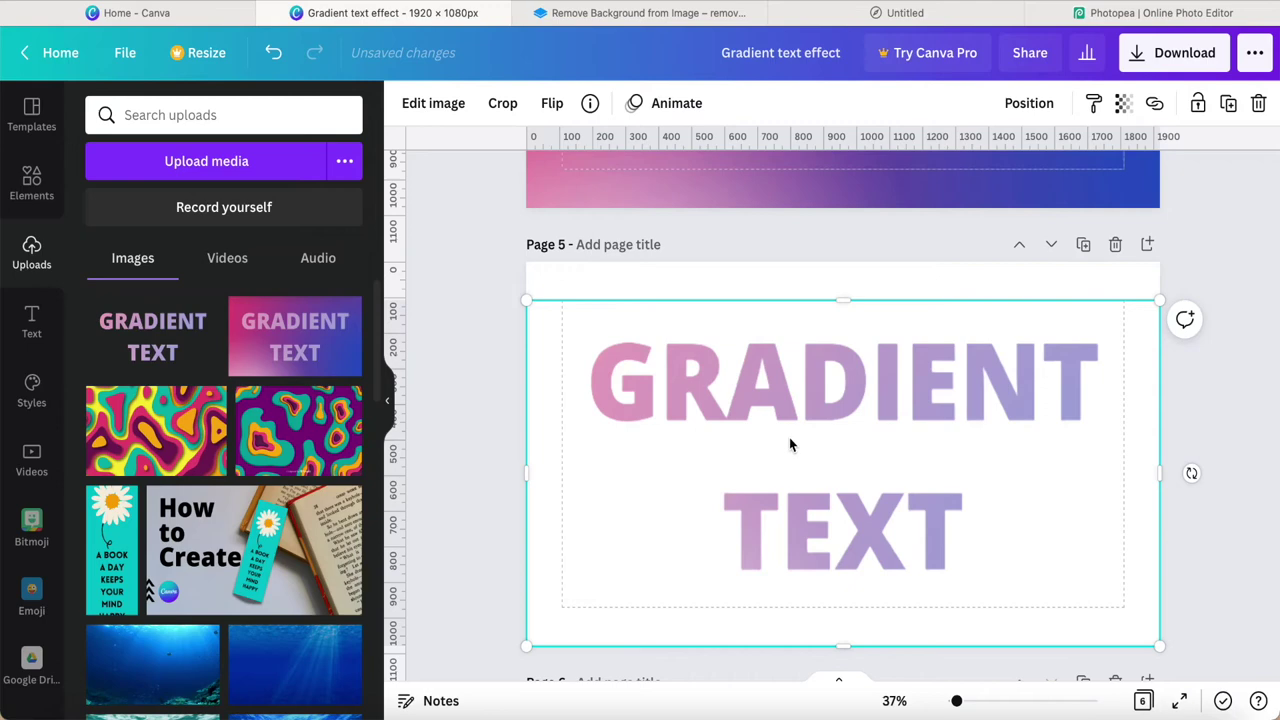
scroll(798, 431, down, 1)
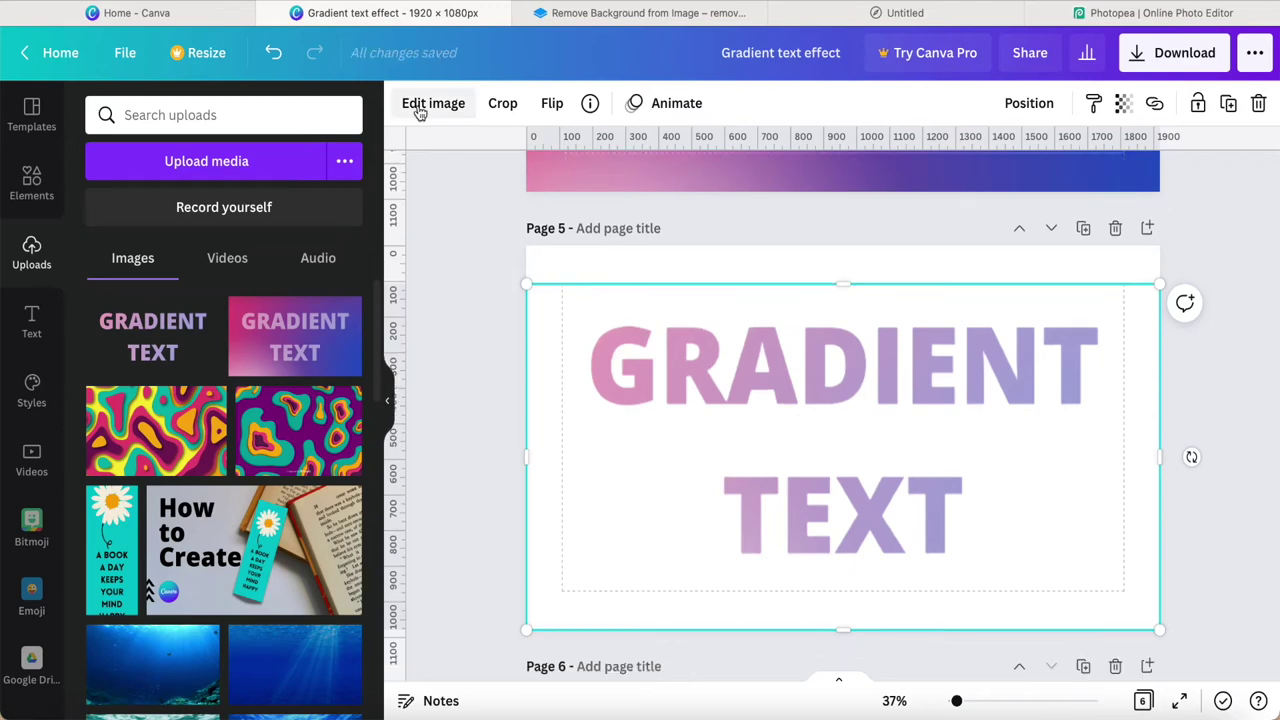
Adjust the GRADIENT TEXT image to brightness -25, contrast 8, saturation 100, clarity 30, shadows -100
click(421, 104)
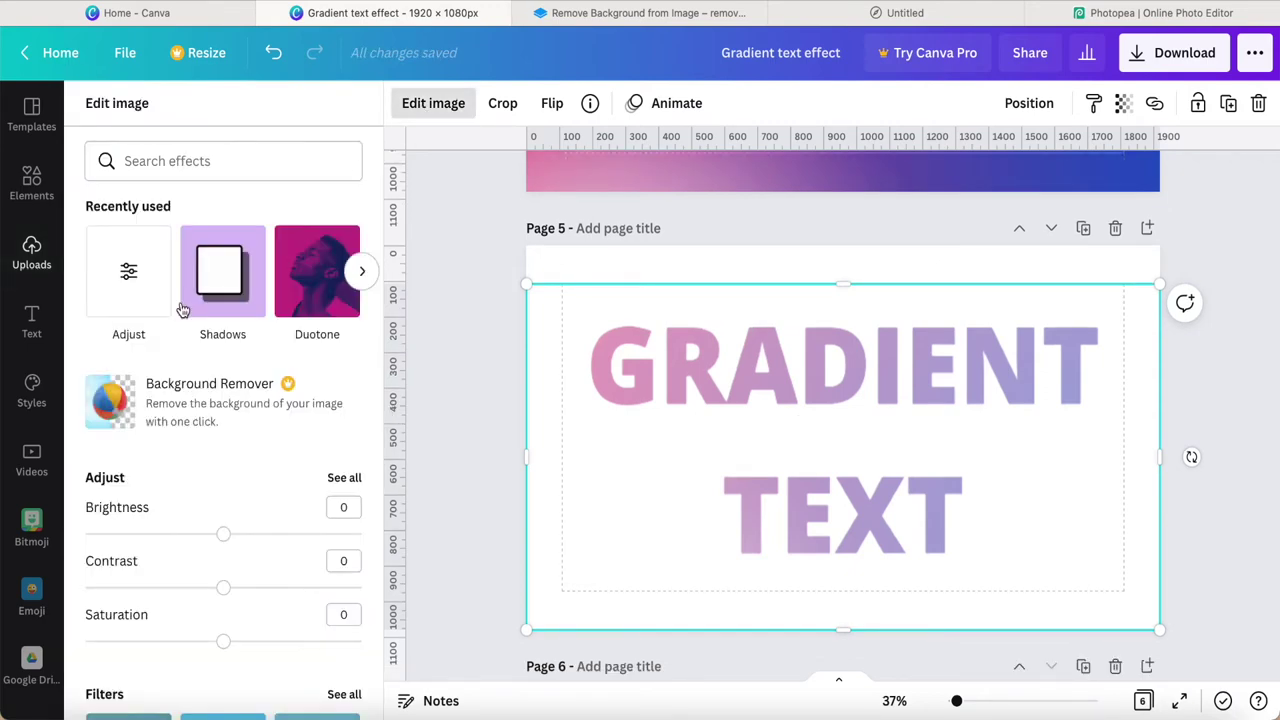
click(338, 478)
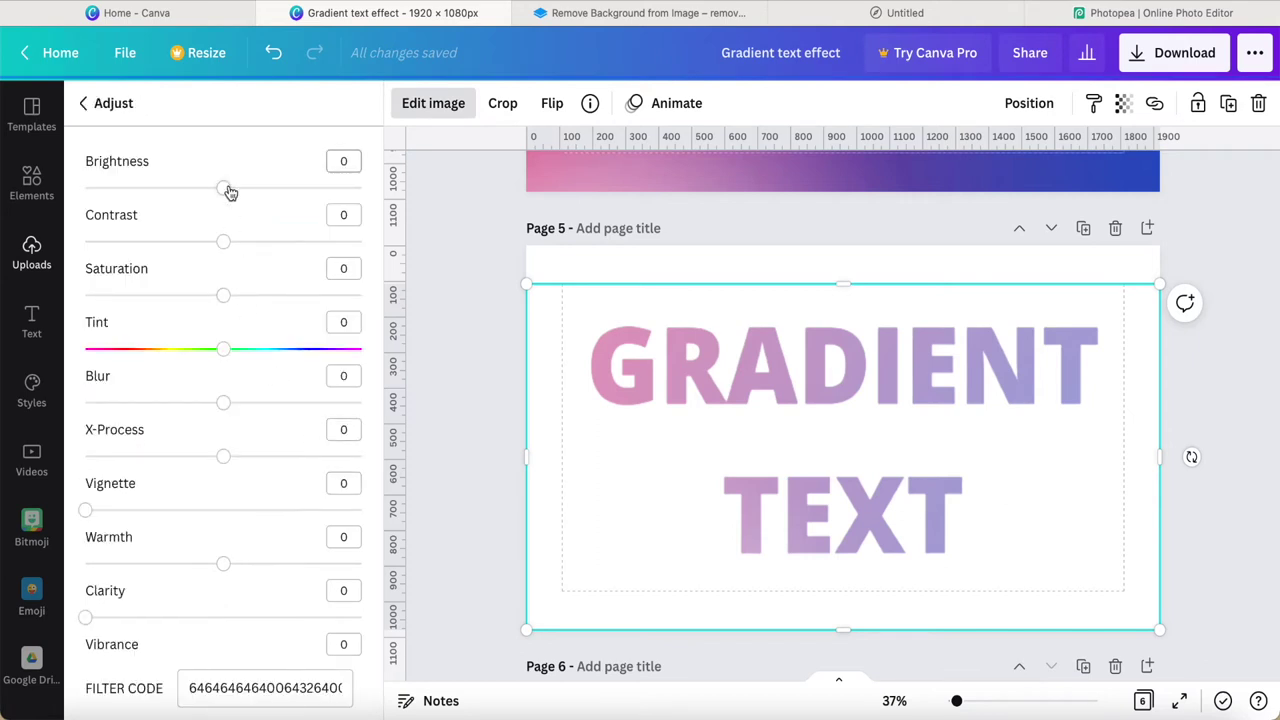
drag(223, 194, 191, 192)
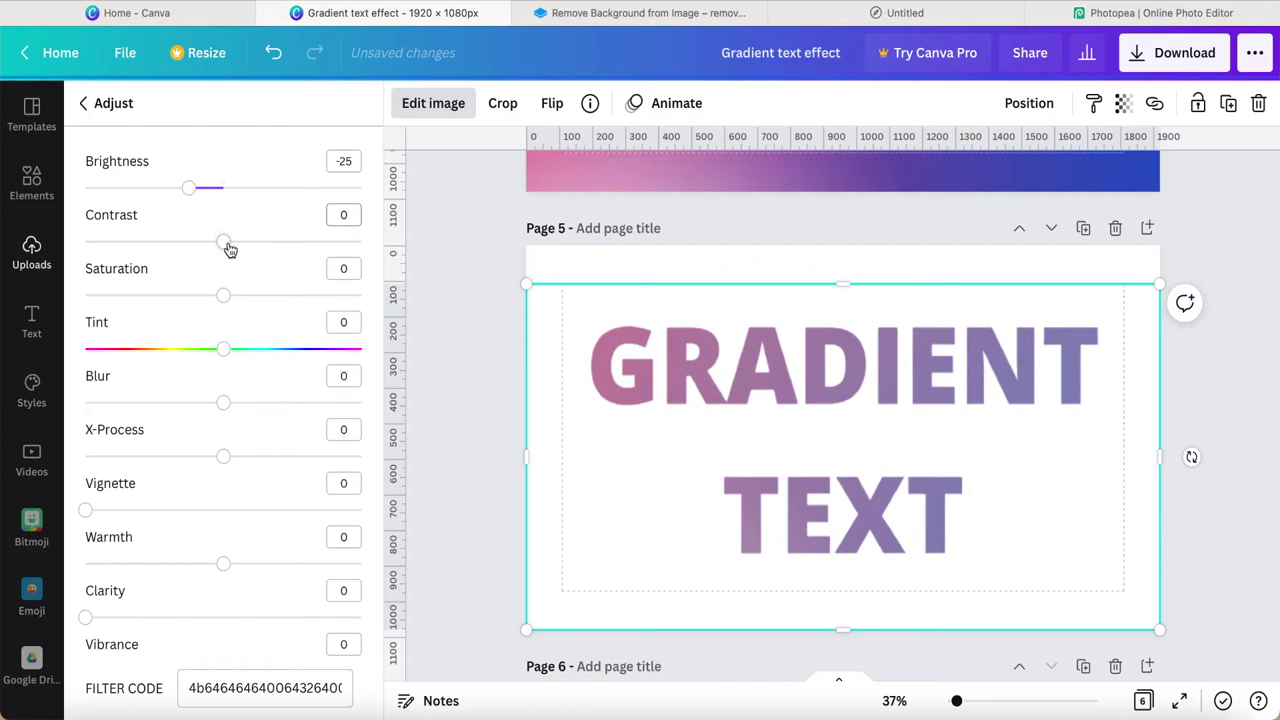
drag(229, 249, 233, 249)
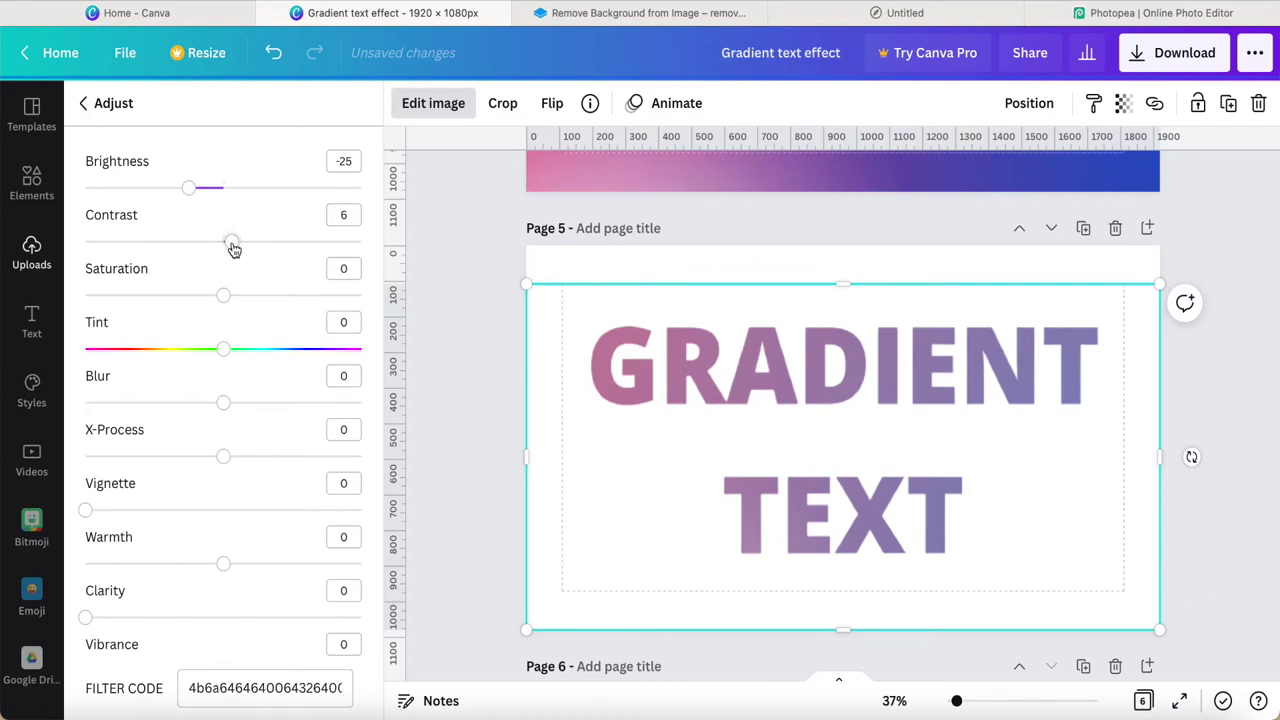
drag(234, 249, 233, 249)
drag(225, 300, 380, 306)
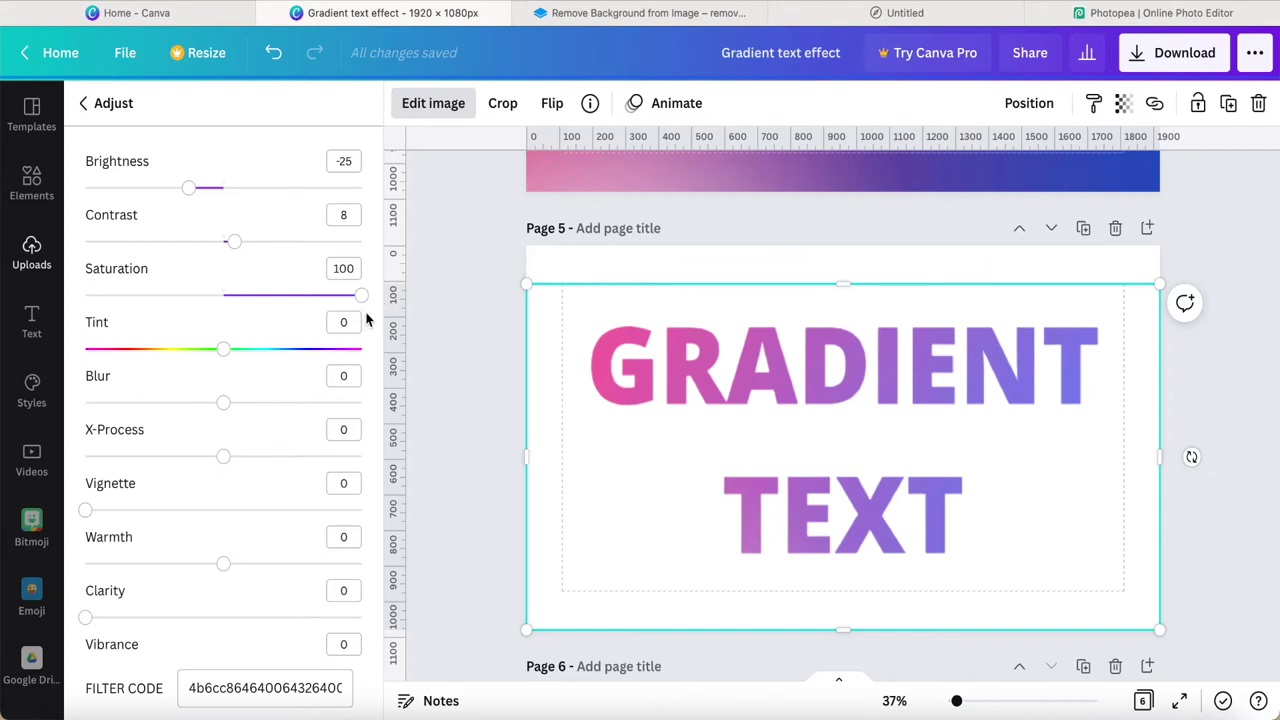
scroll(281, 437, down, 5)
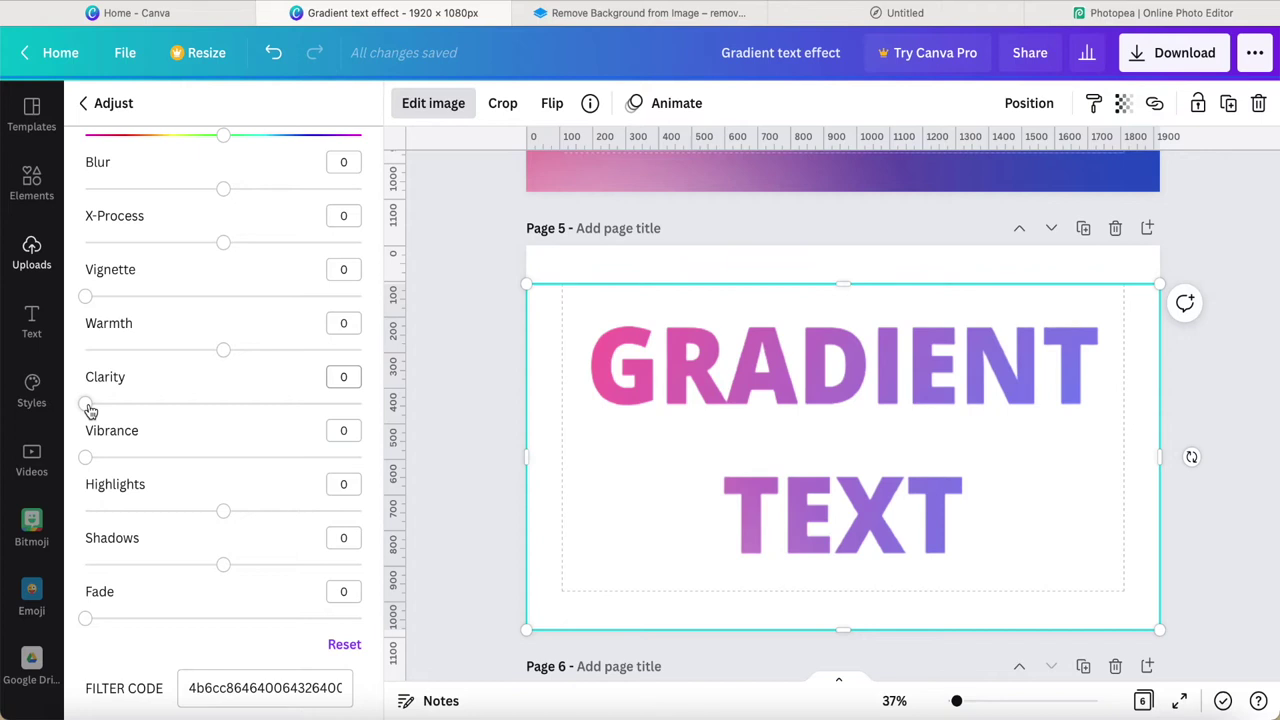
drag(88, 408, 169, 414)
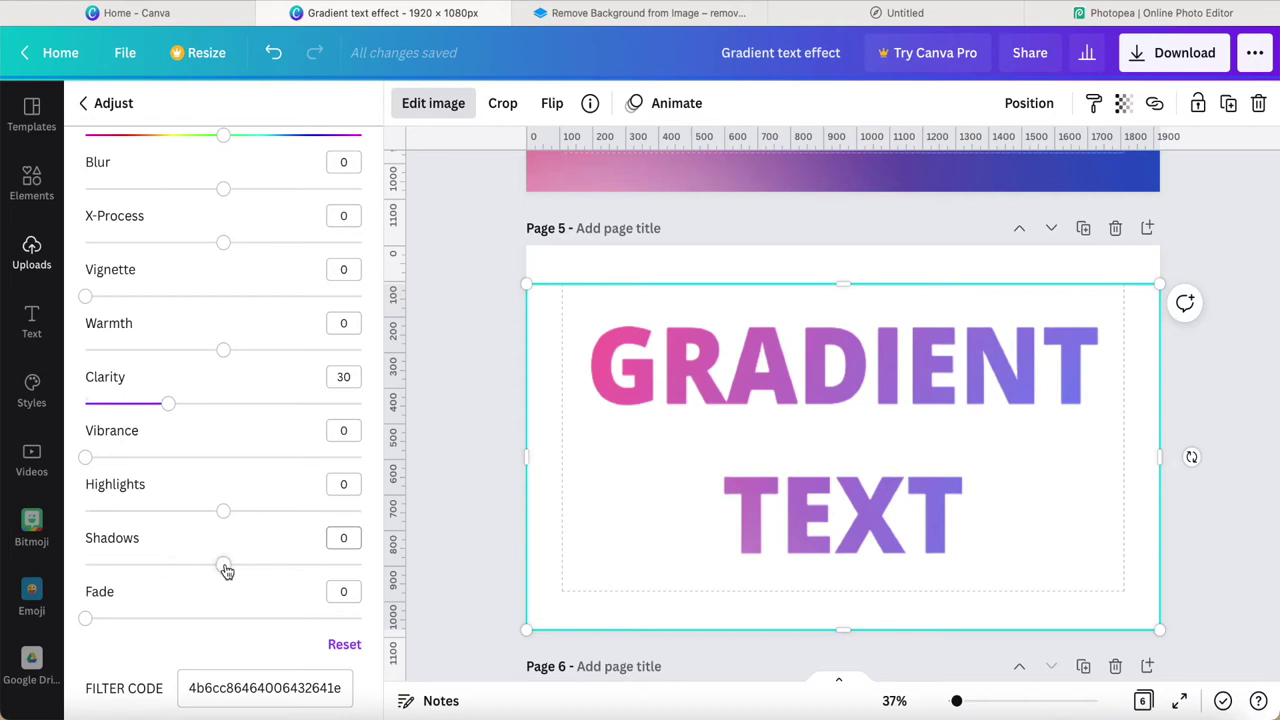
drag(226, 569, 83, 566)
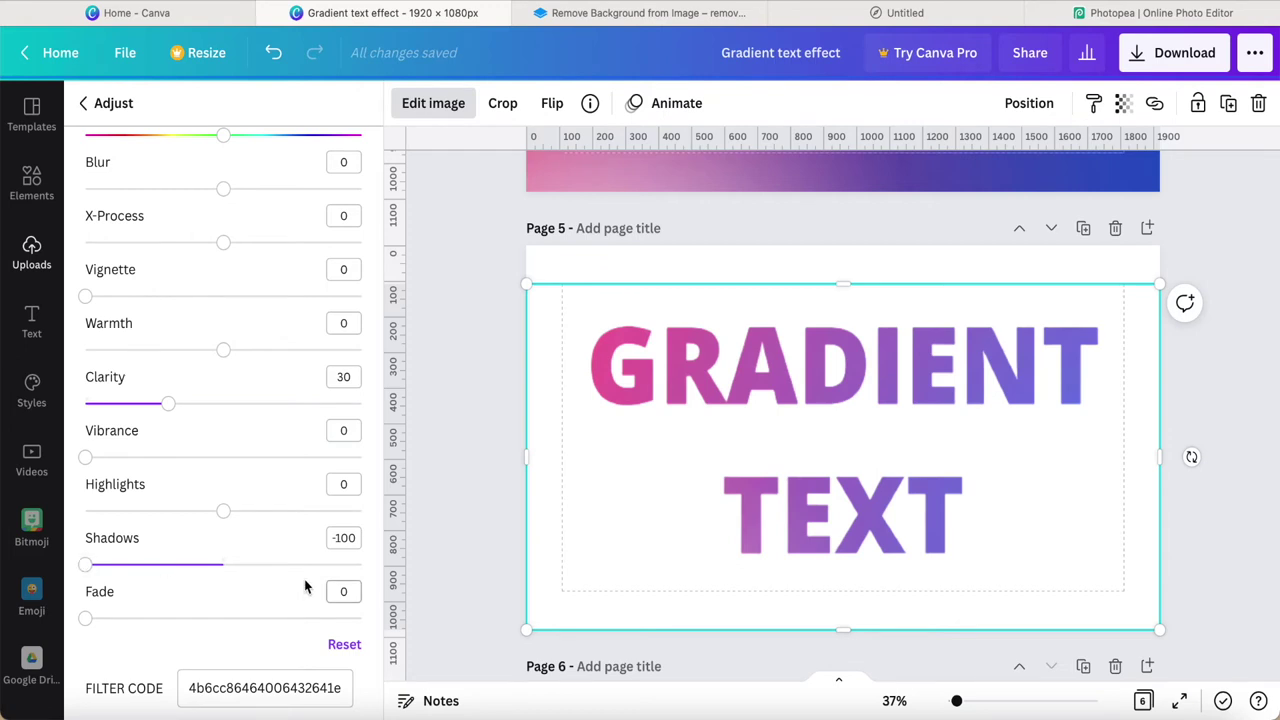
key(Escape)
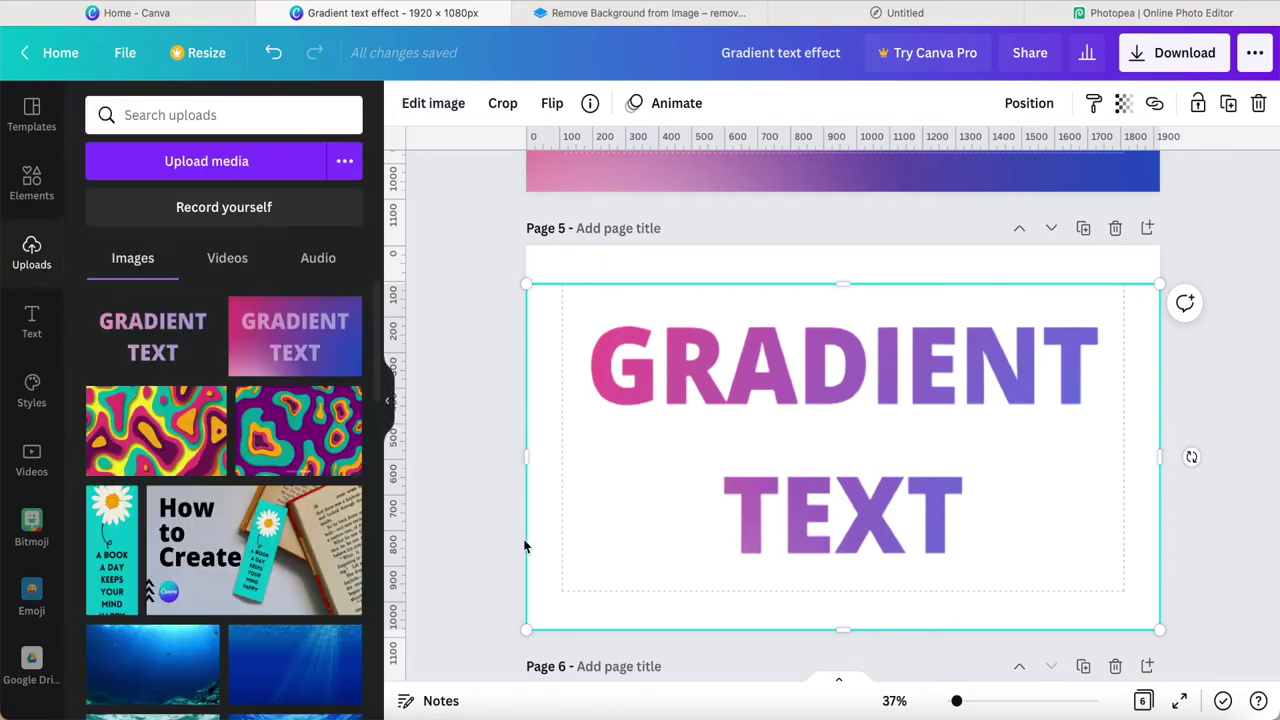
Deselect the image, scroll to page 6 and select its pink-to-blue gradient image
click(476, 530)
scroll(476, 530, down, 1)
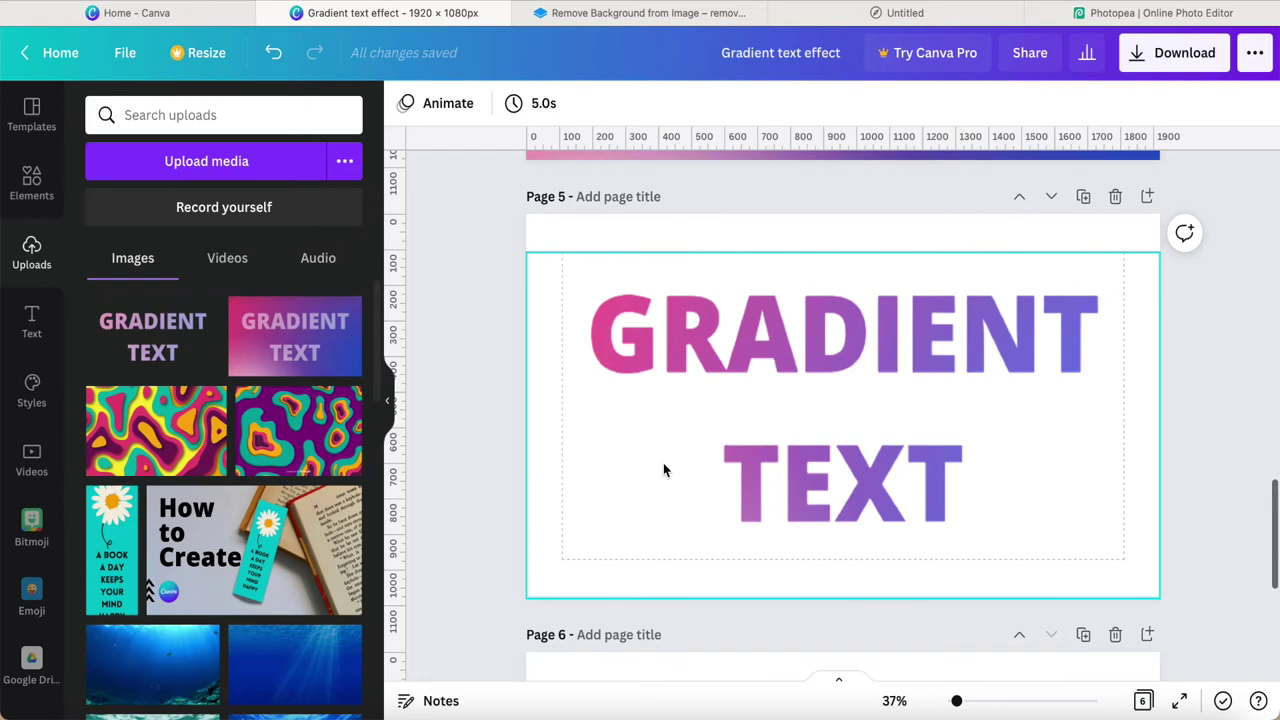
scroll(663, 470, up, 2)
scroll(663, 470, down, 1)
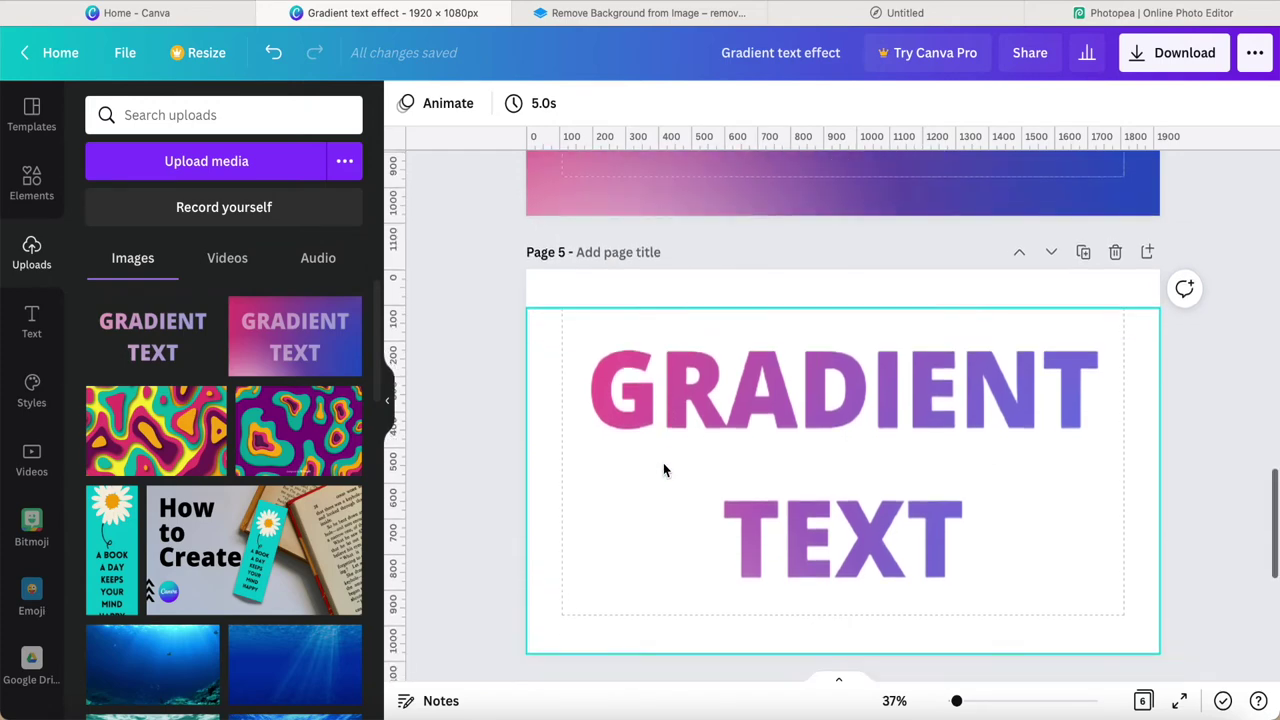
scroll(663, 470, down, 1)
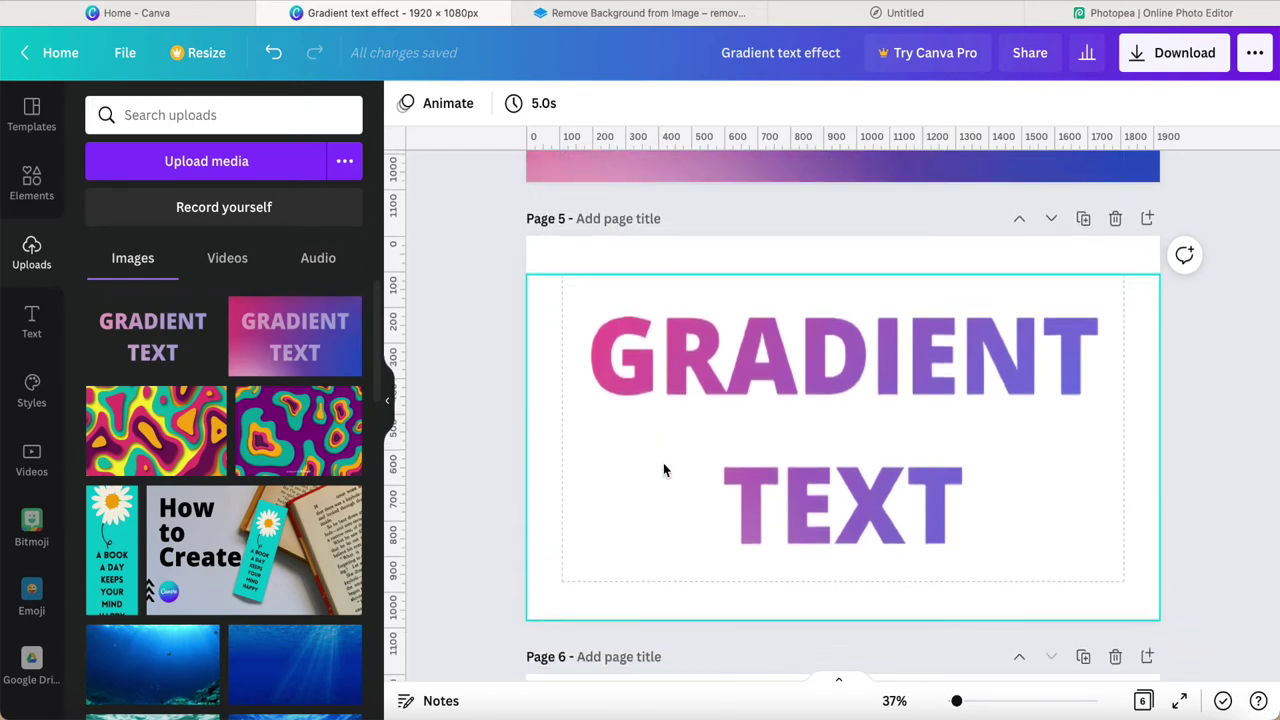
scroll(663, 466, down, 10)
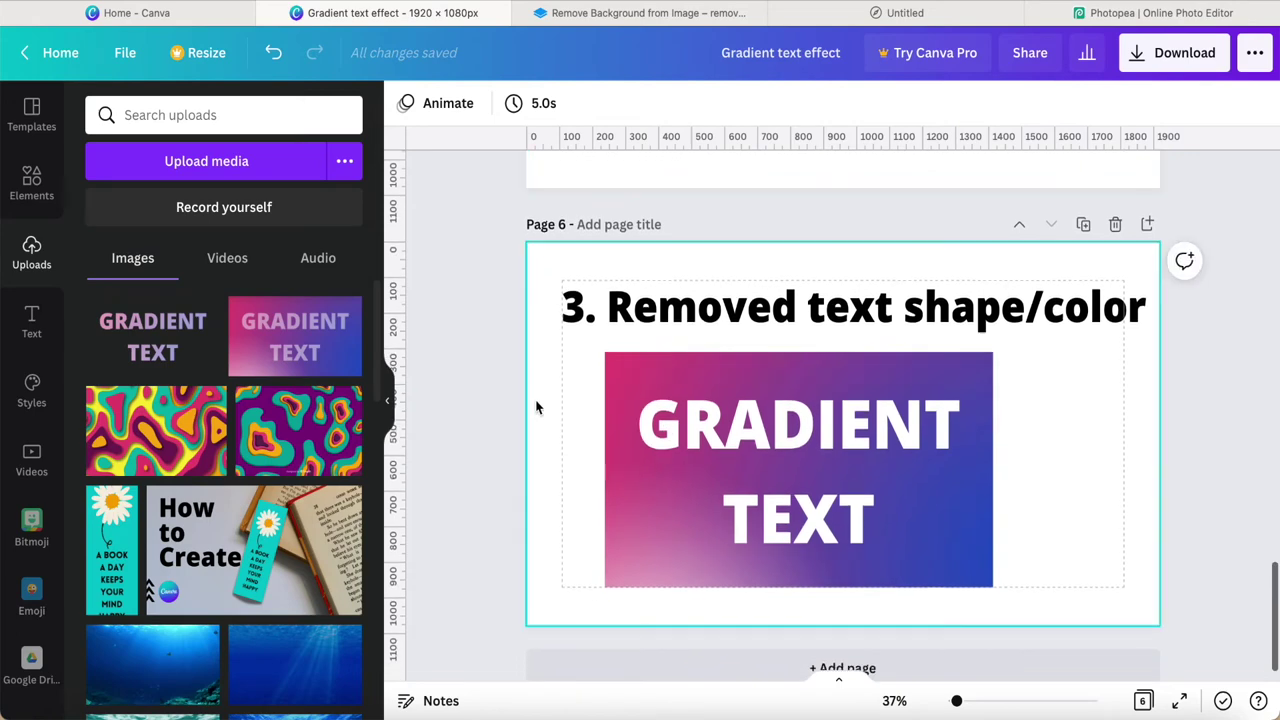
scroll(620, 380, down, 1)
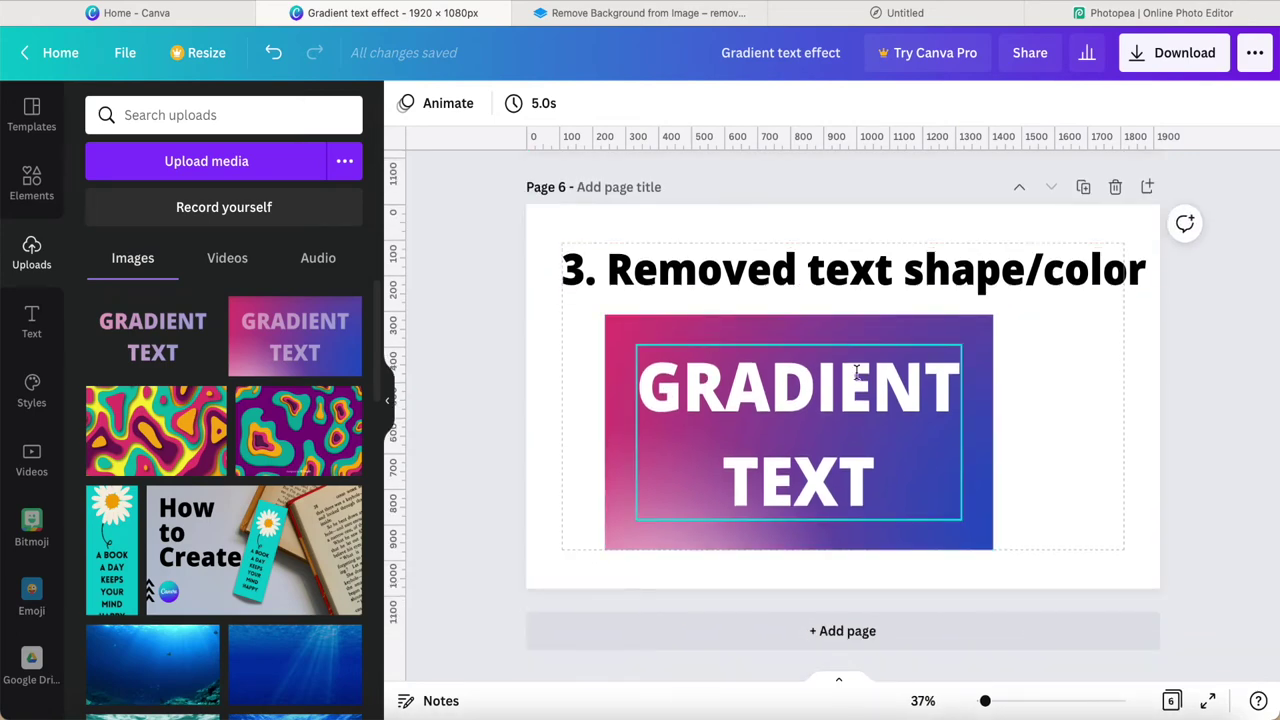
click(980, 460)
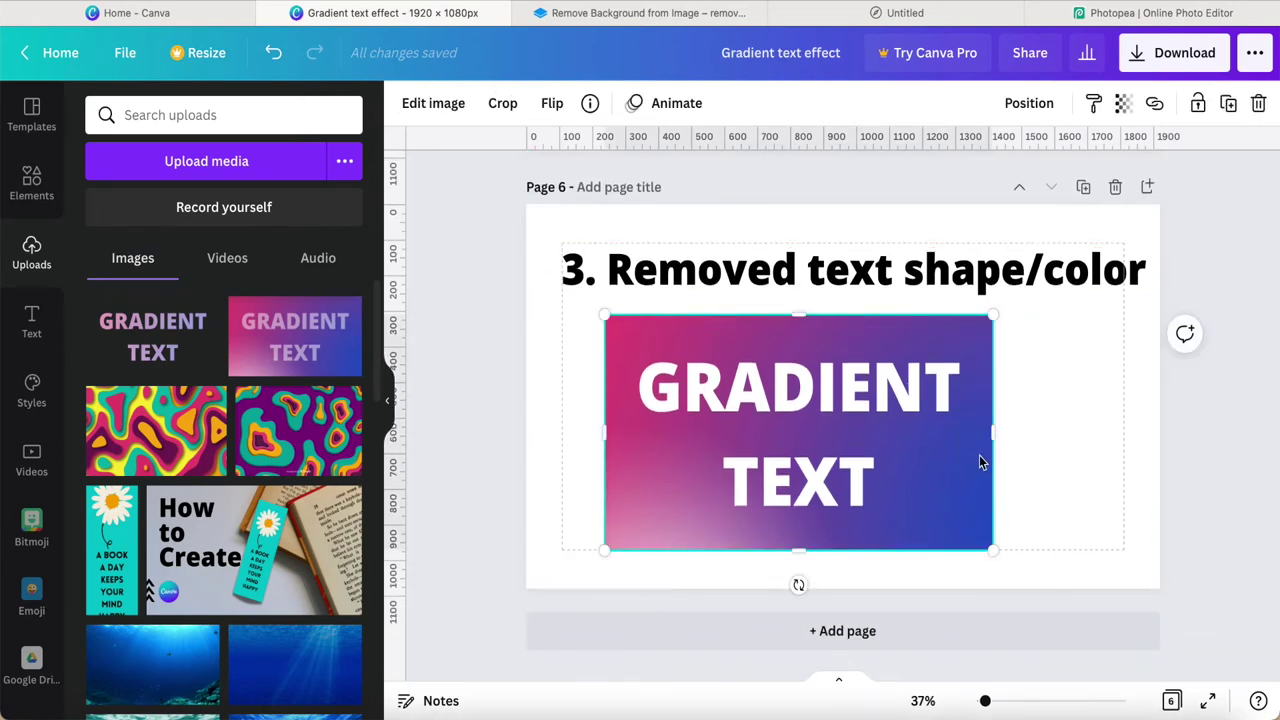
Duplicate page 6 as page 7, delete its heading and gradient image, and paste the text box
click(1084, 189)
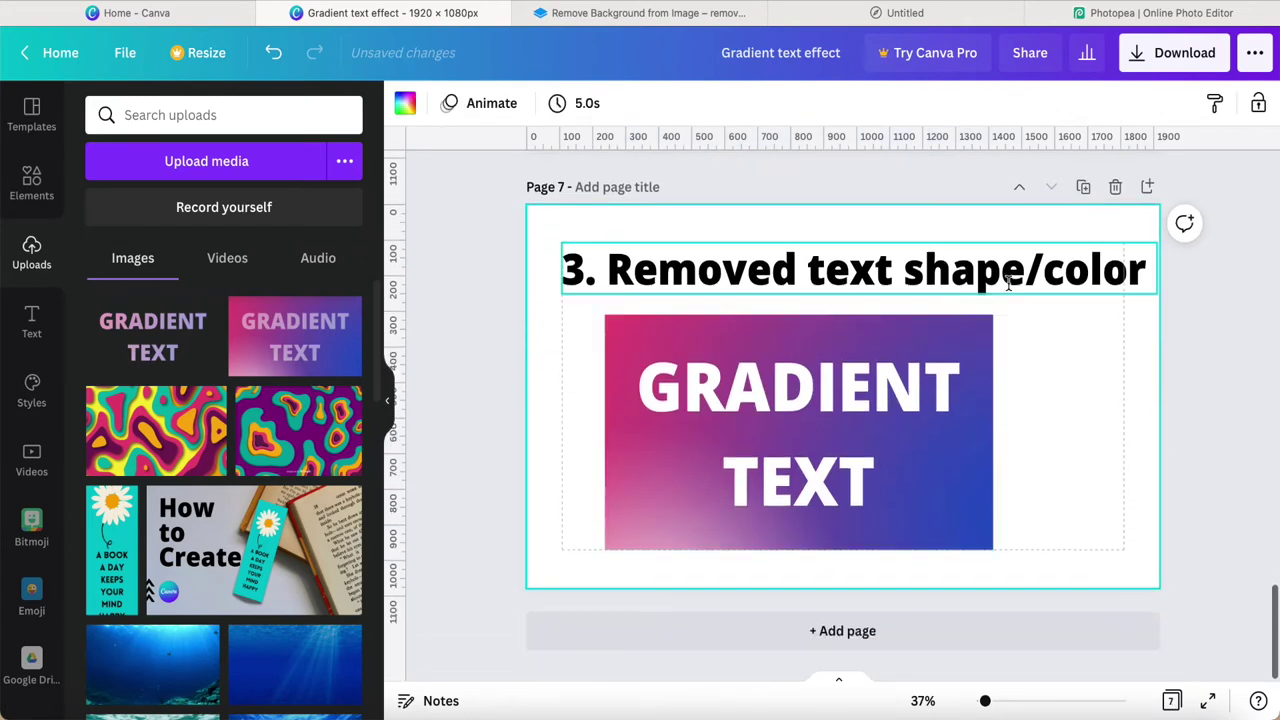
click(1008, 284)
key(Delete)
click(967, 330)
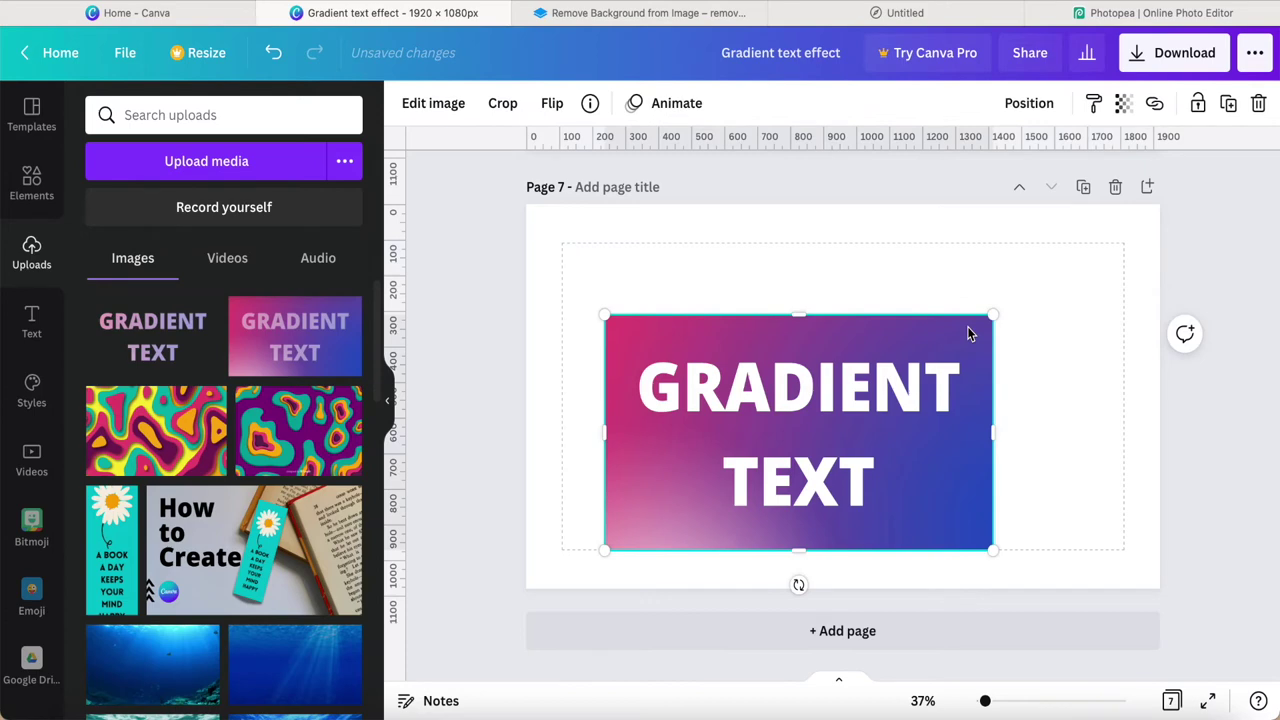
key(Delete)
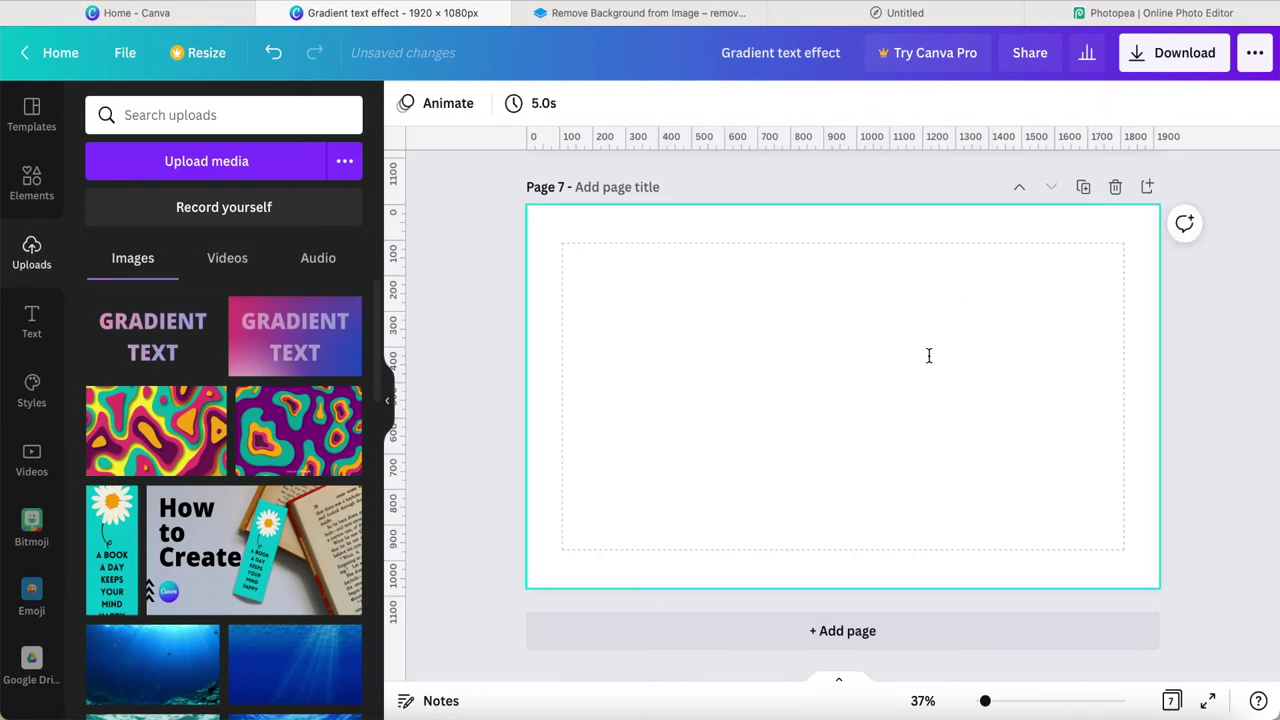
key(t)
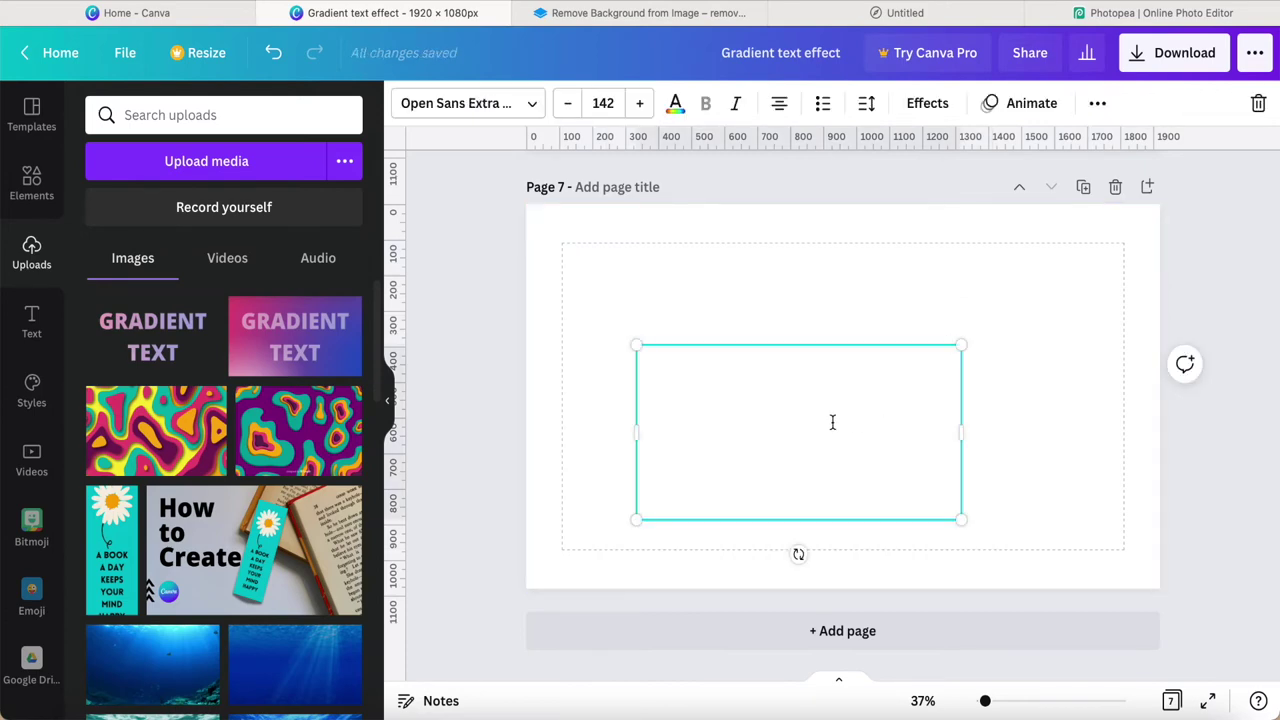
Make the GRADIENT TEXT black and stretch it to fill page 7 at size 246
click(579, 271)
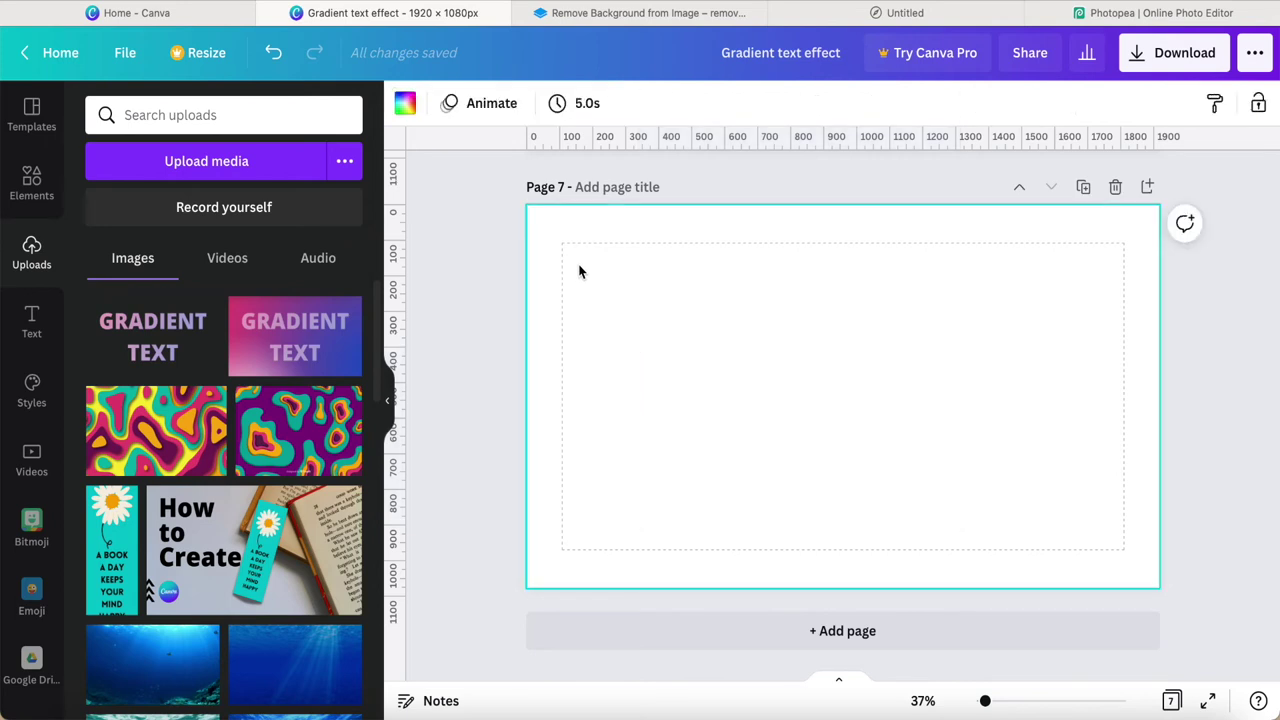
click(406, 106)
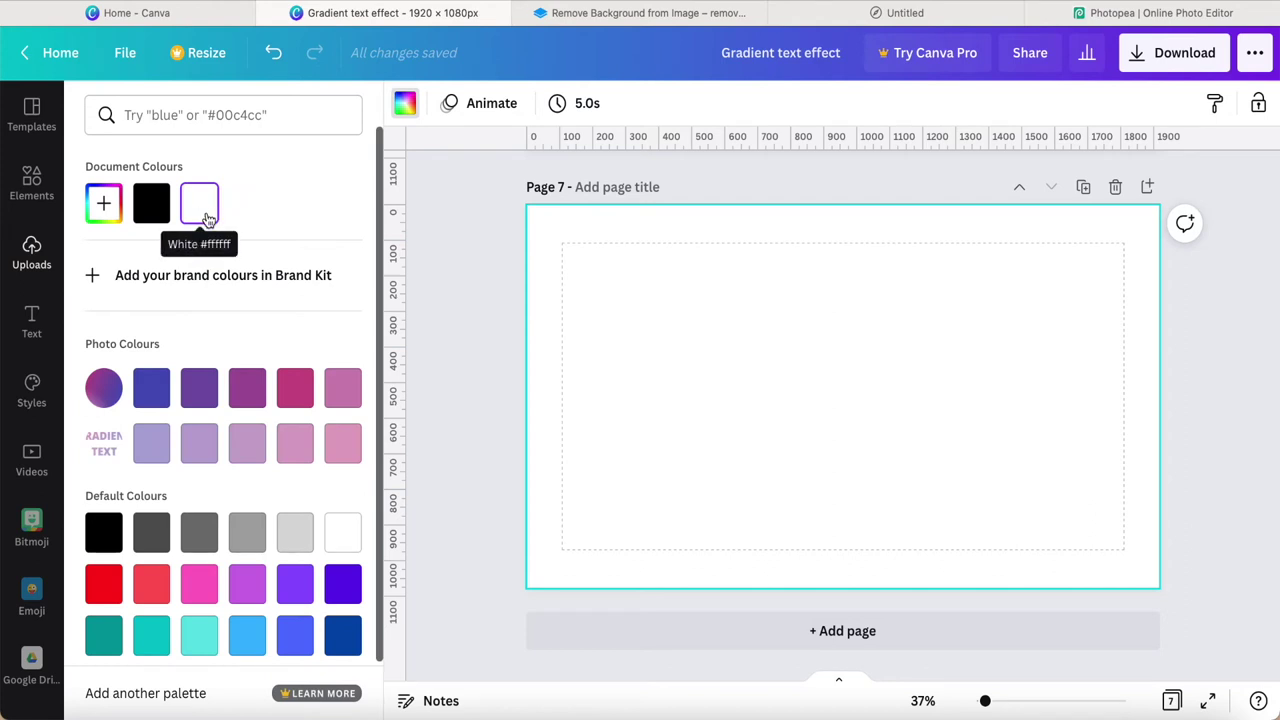
click(722, 402)
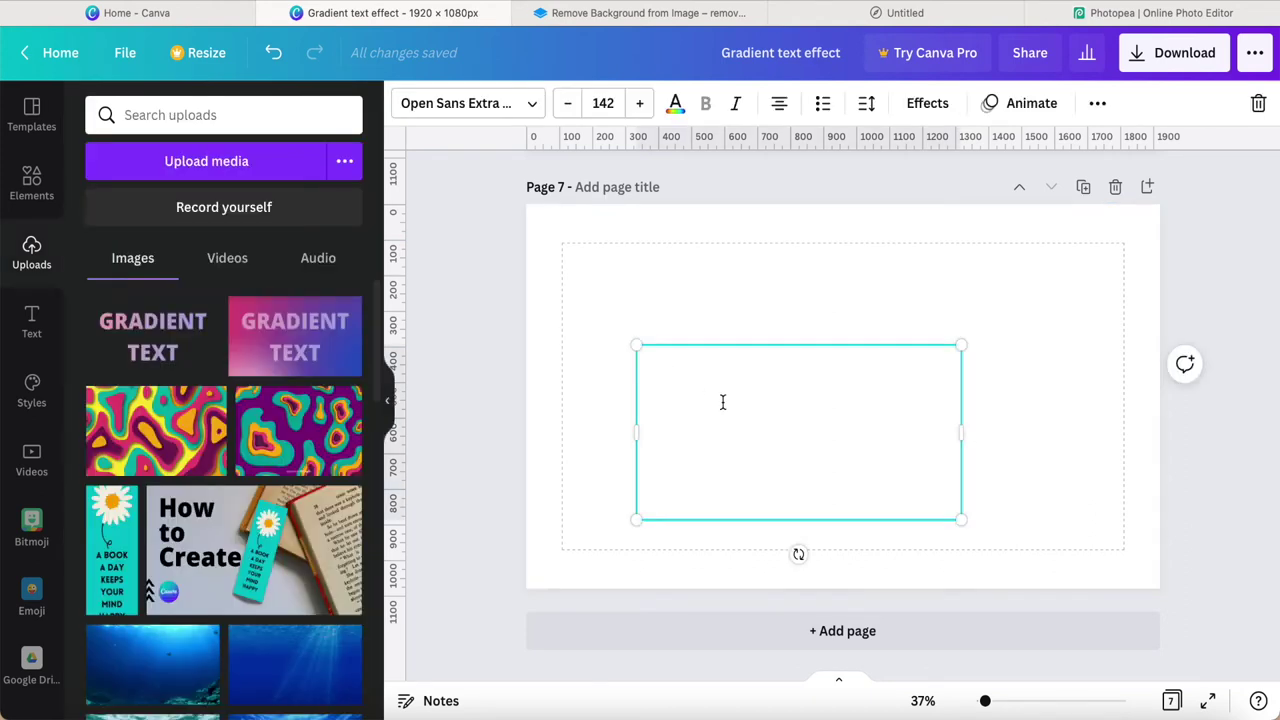
click(675, 103)
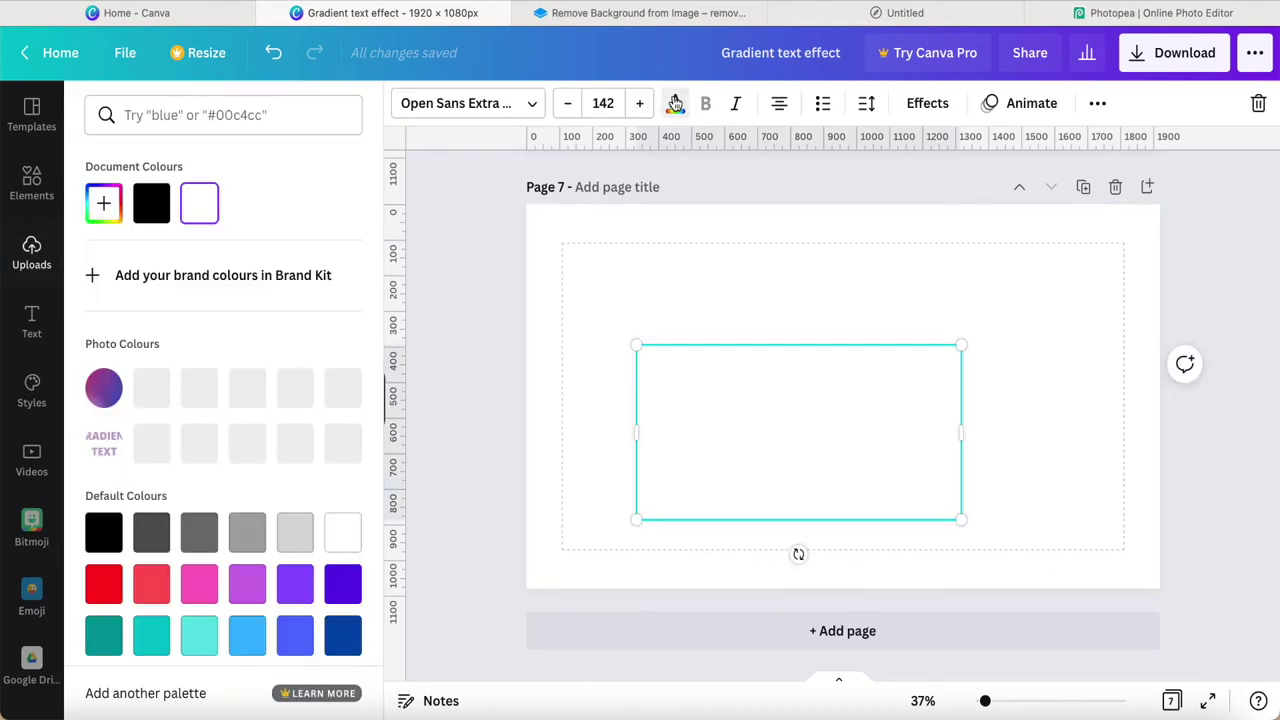
click(152, 212)
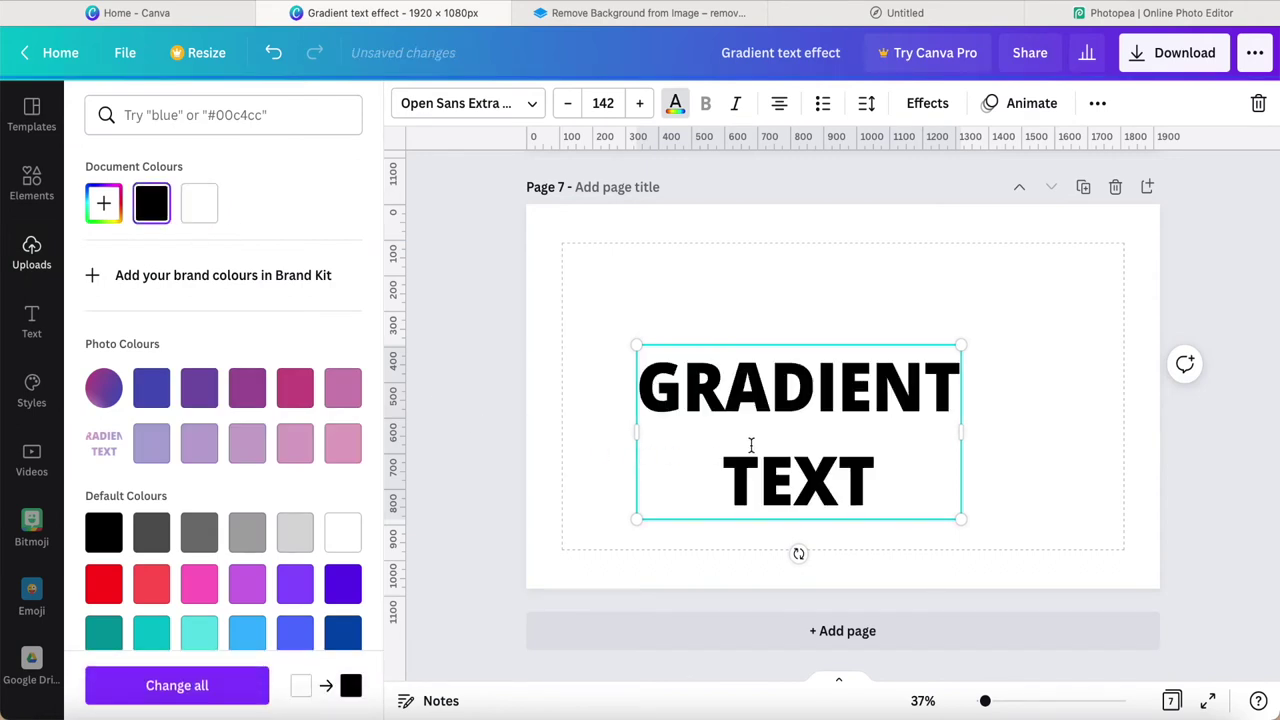
drag(751, 444, 677, 342)
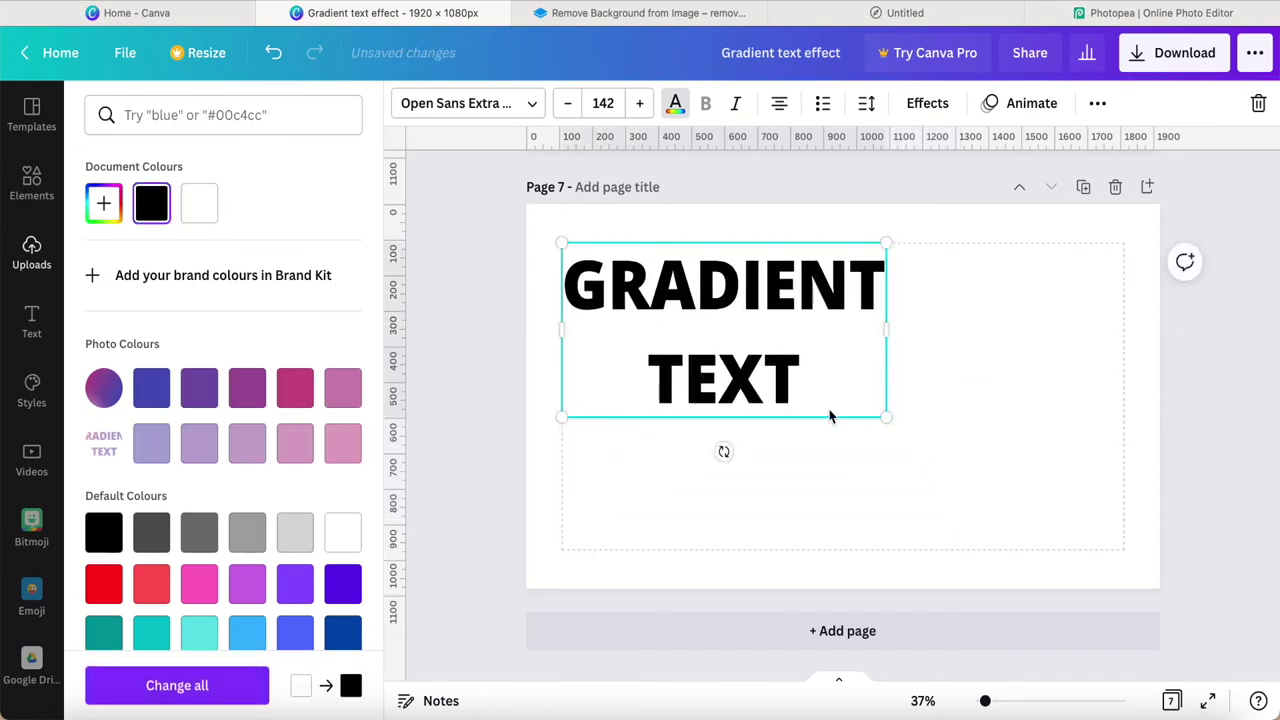
drag(886, 417, 1130, 536)
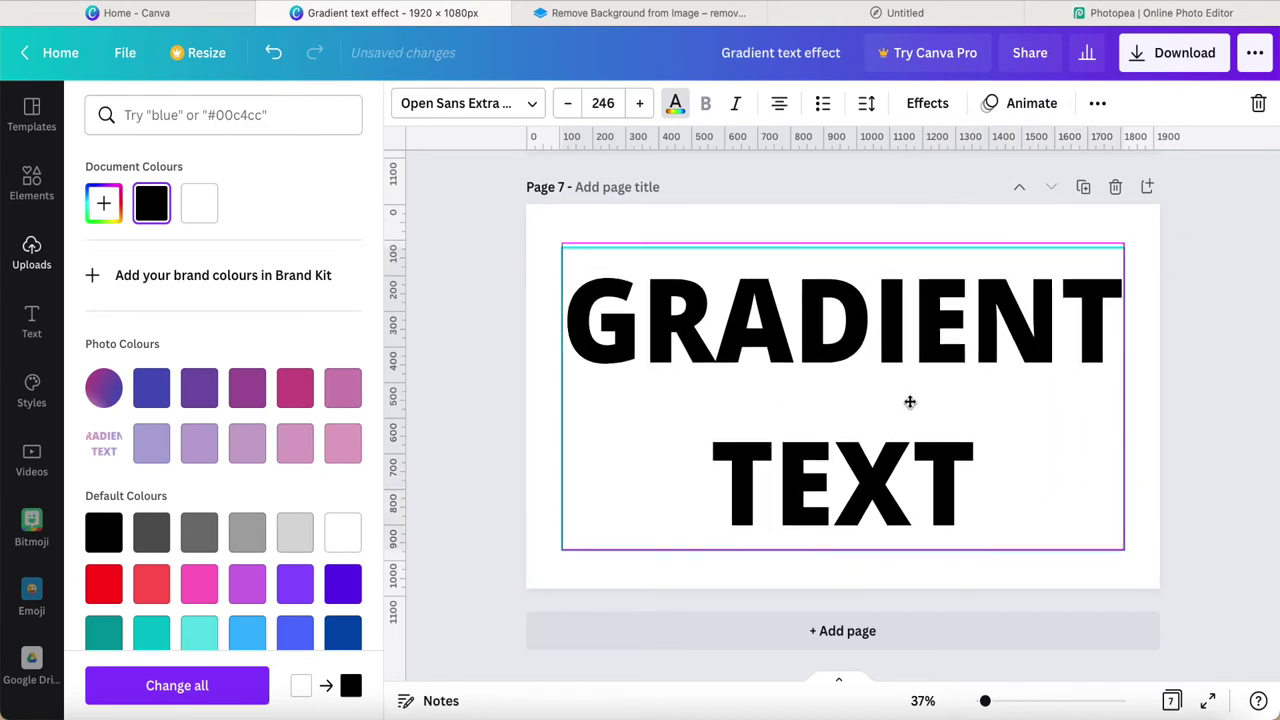
key(Escape)
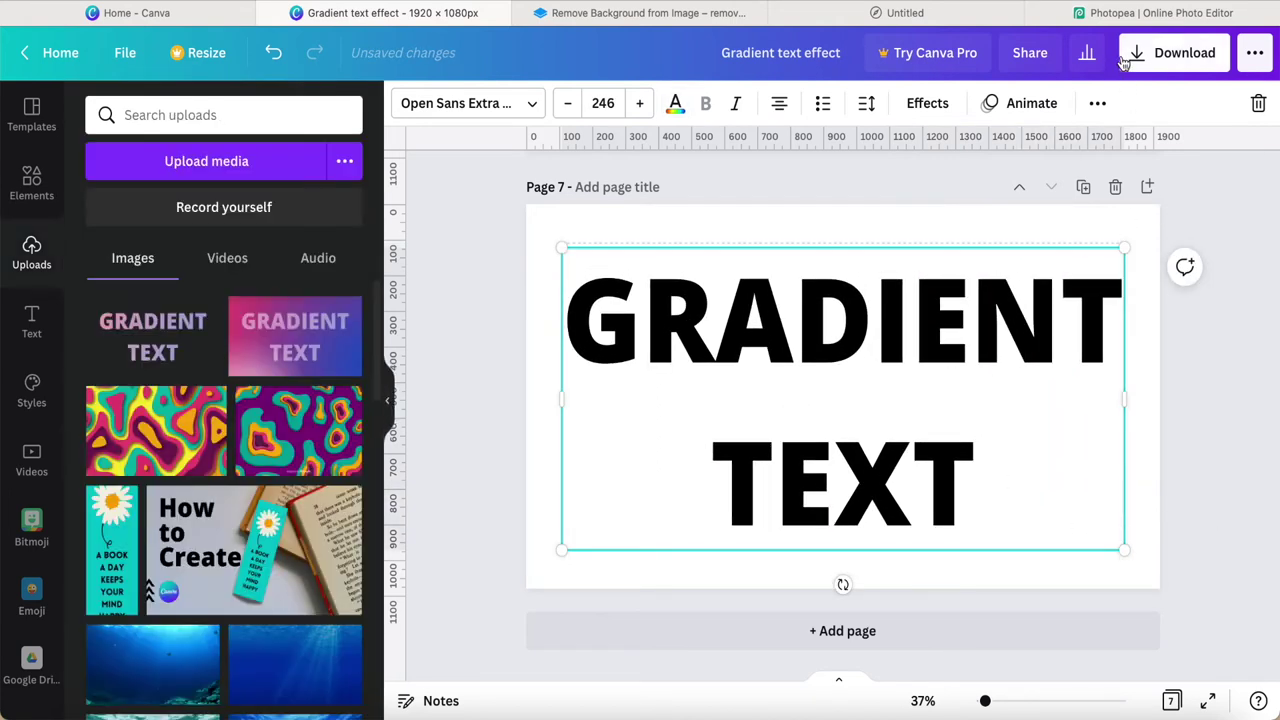
Download only page 7 as a PNG, then go to the Photopea tab
click(1140, 53)
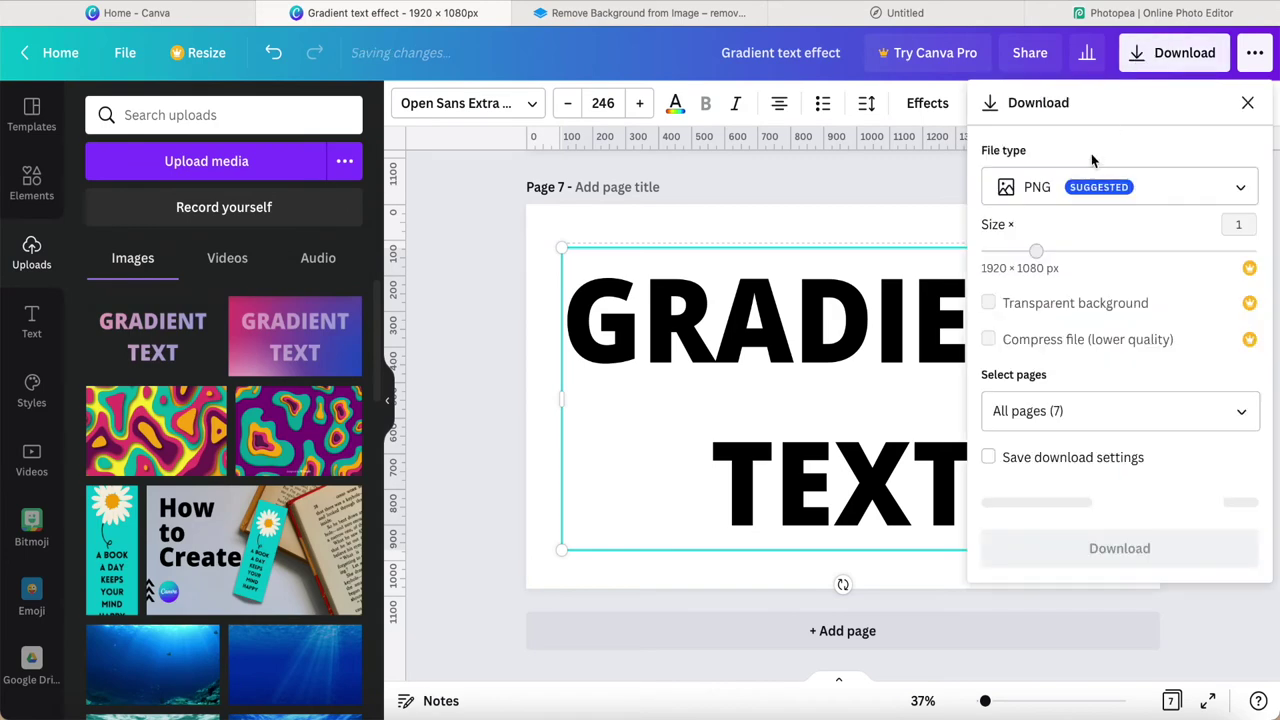
click(1234, 411)
scroll(1074, 300, down, 4)
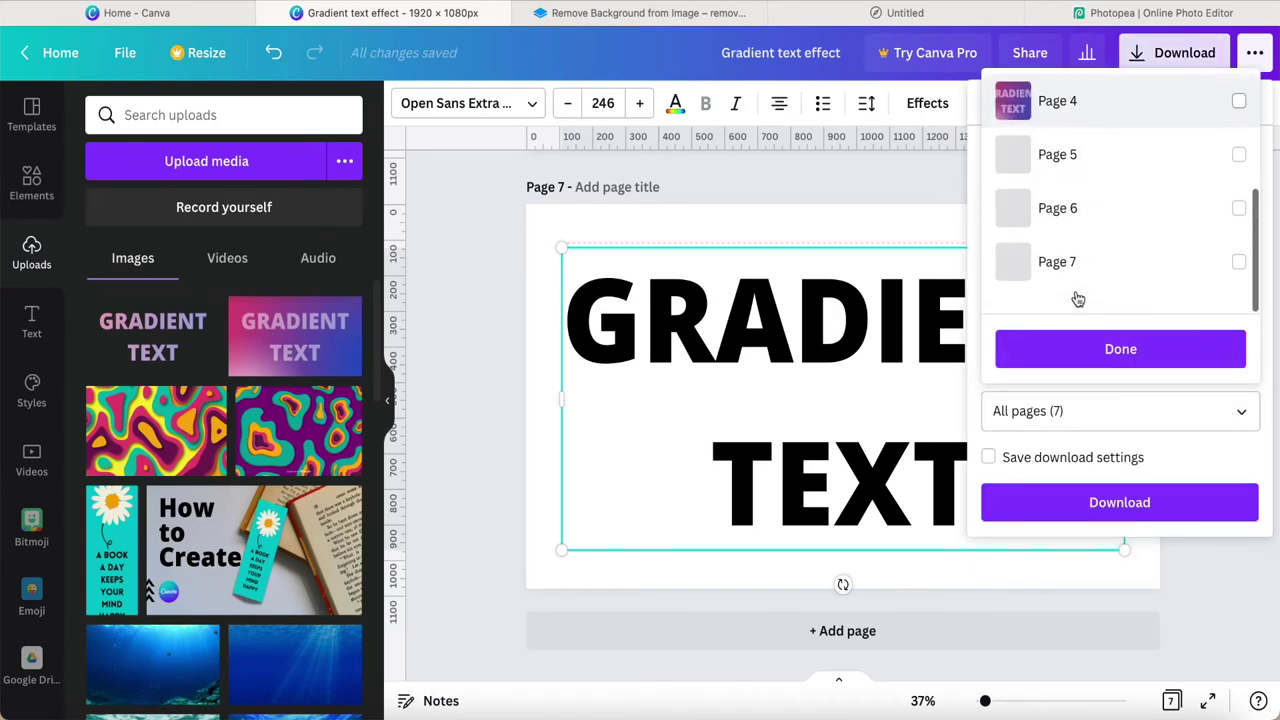
click(1021, 284)
click(1114, 349)
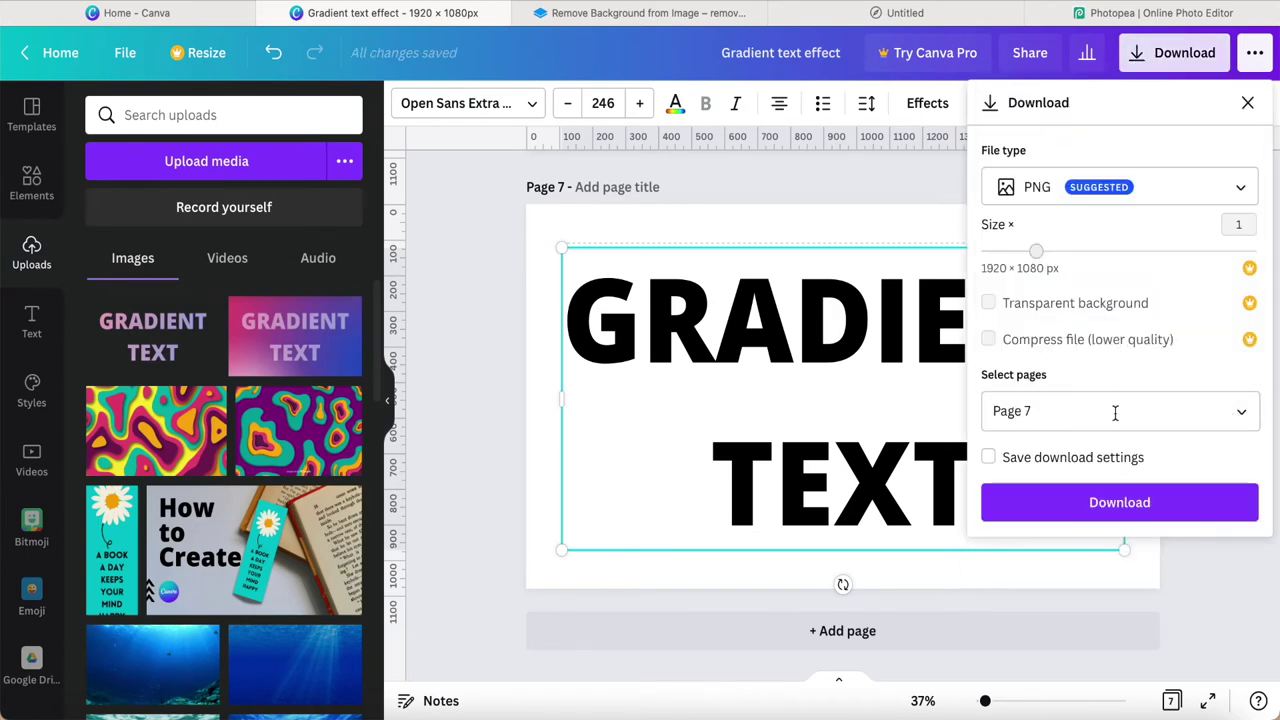
click(1118, 503)
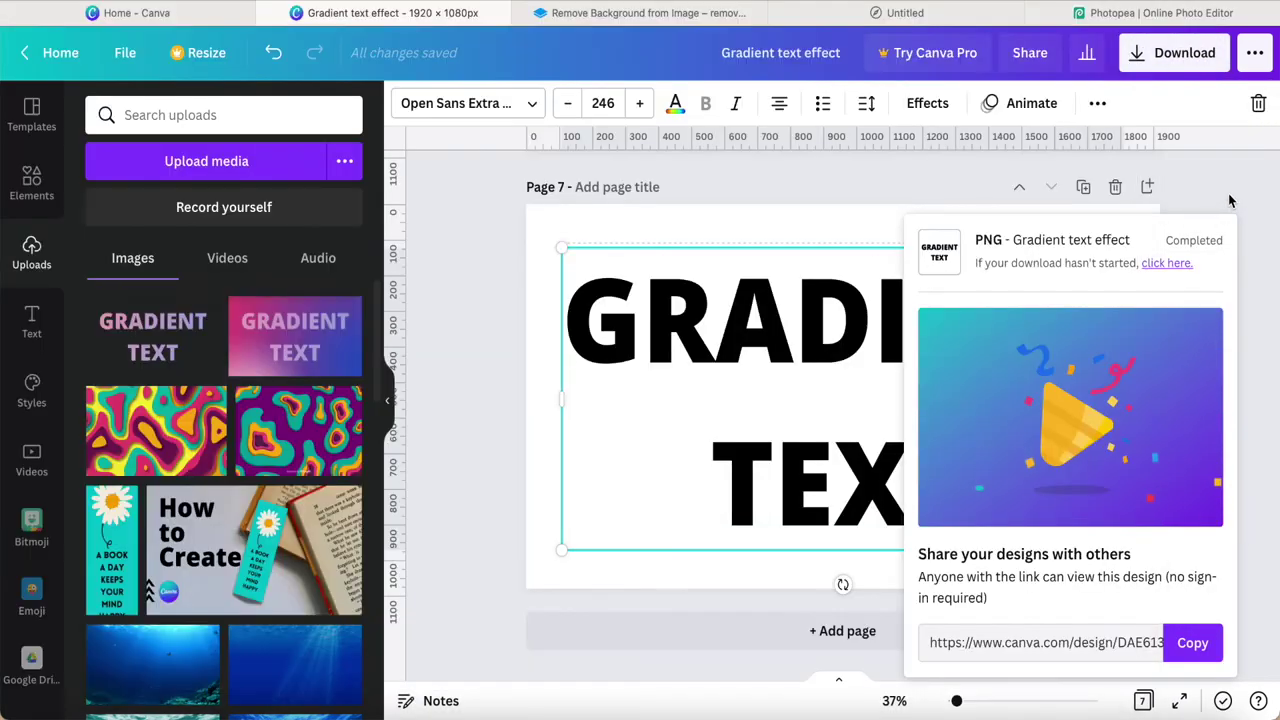
click(1228, 193)
click(1160, 12)
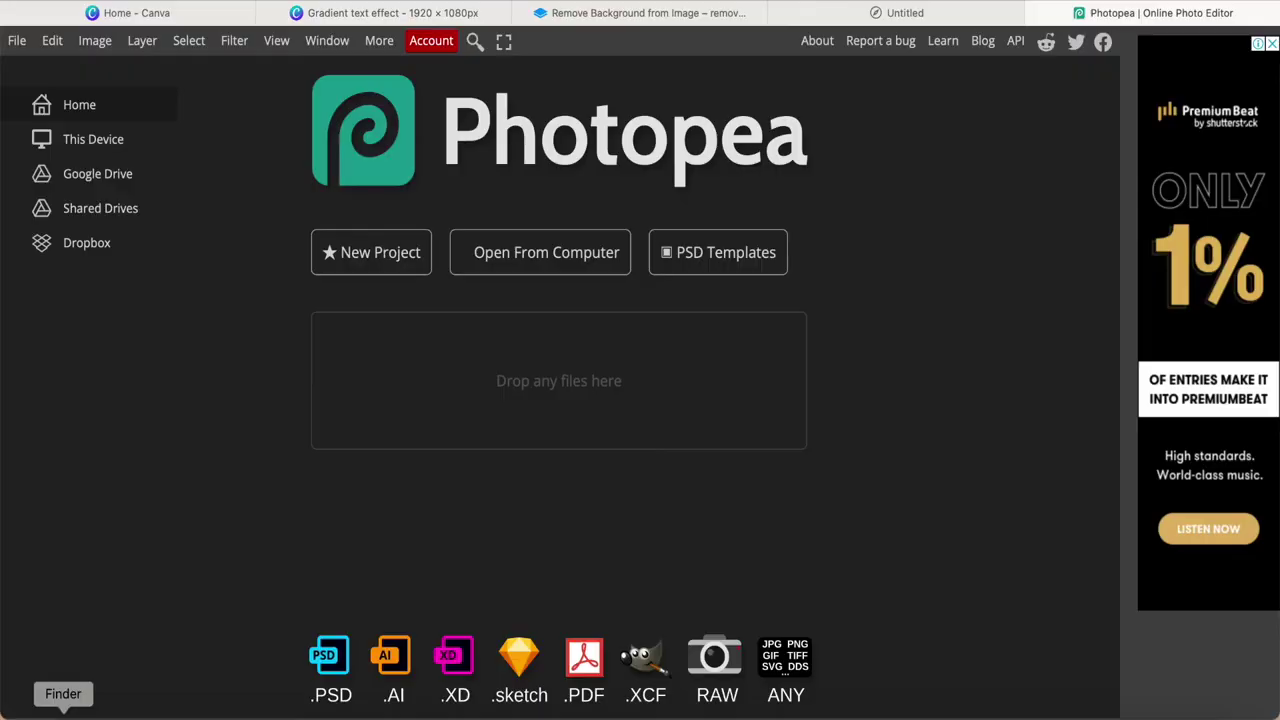
Drag Gradient text effect-2.png from Downloads into Photopea to open it
click(63, 712)
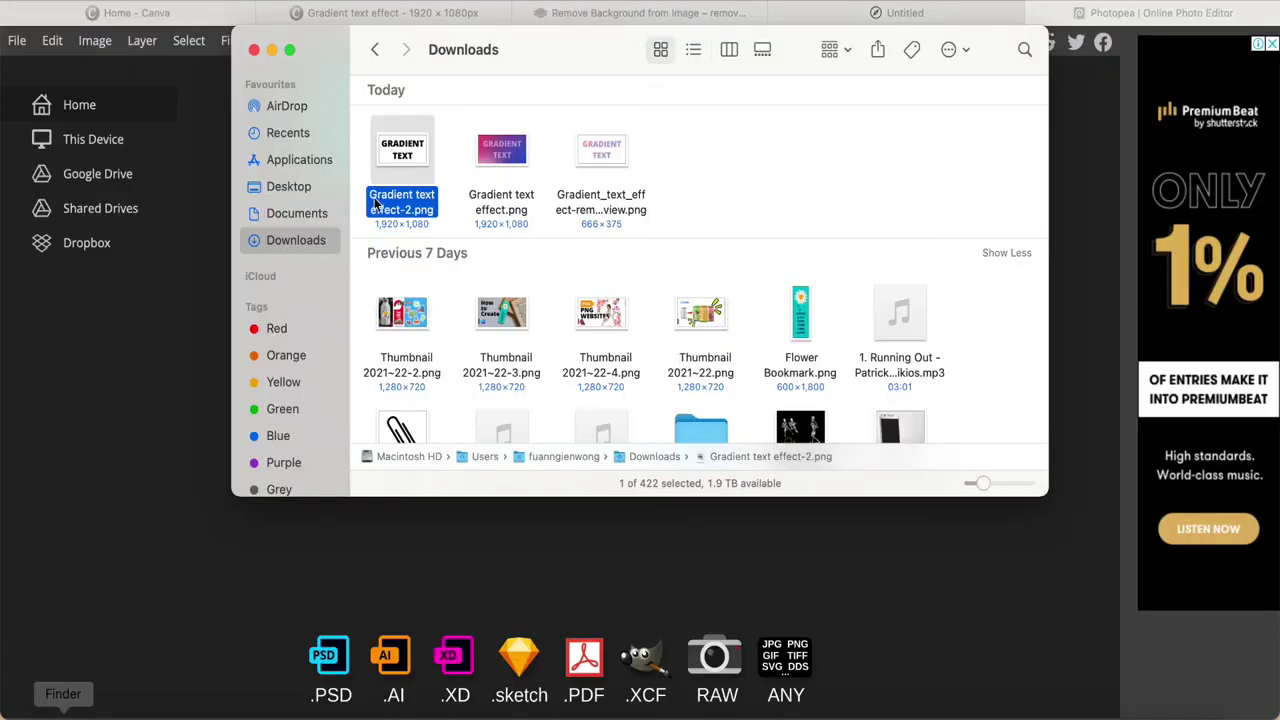
drag(411, 160, 418, 543)
click(745, 551)
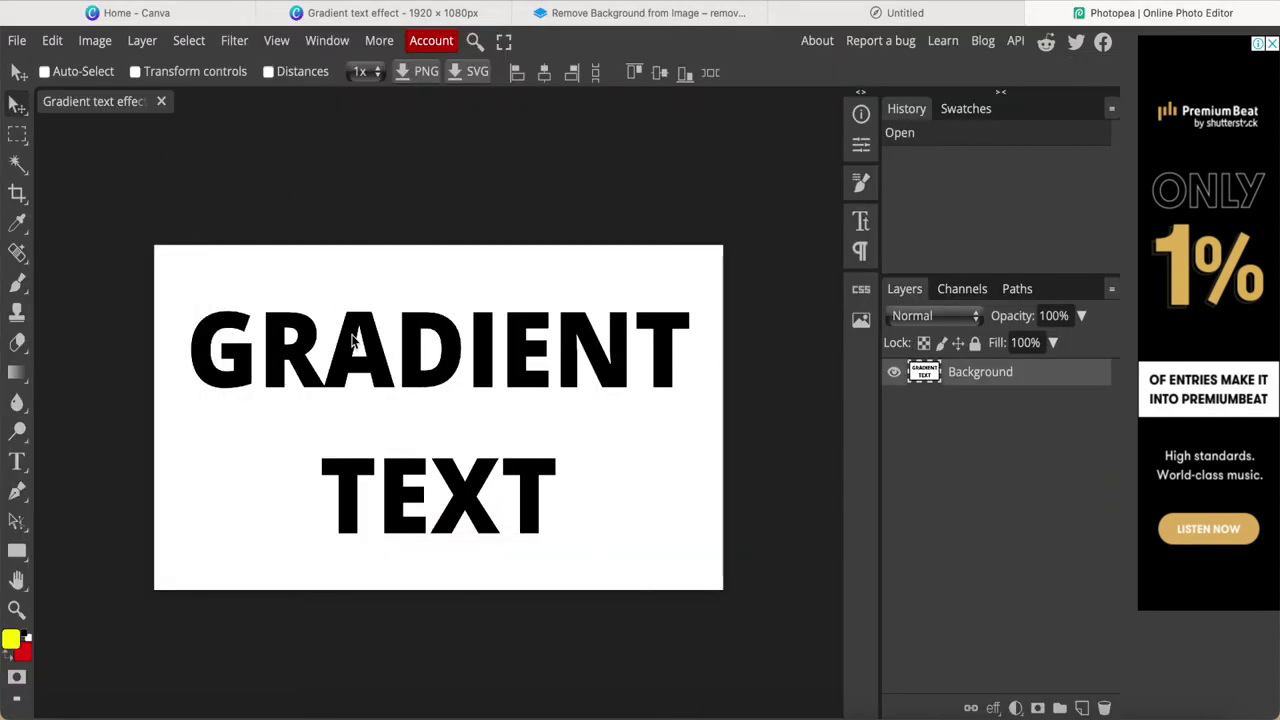
Select the black text via Color Range, invert the selection and delete to cut out the letters
click(189, 44)
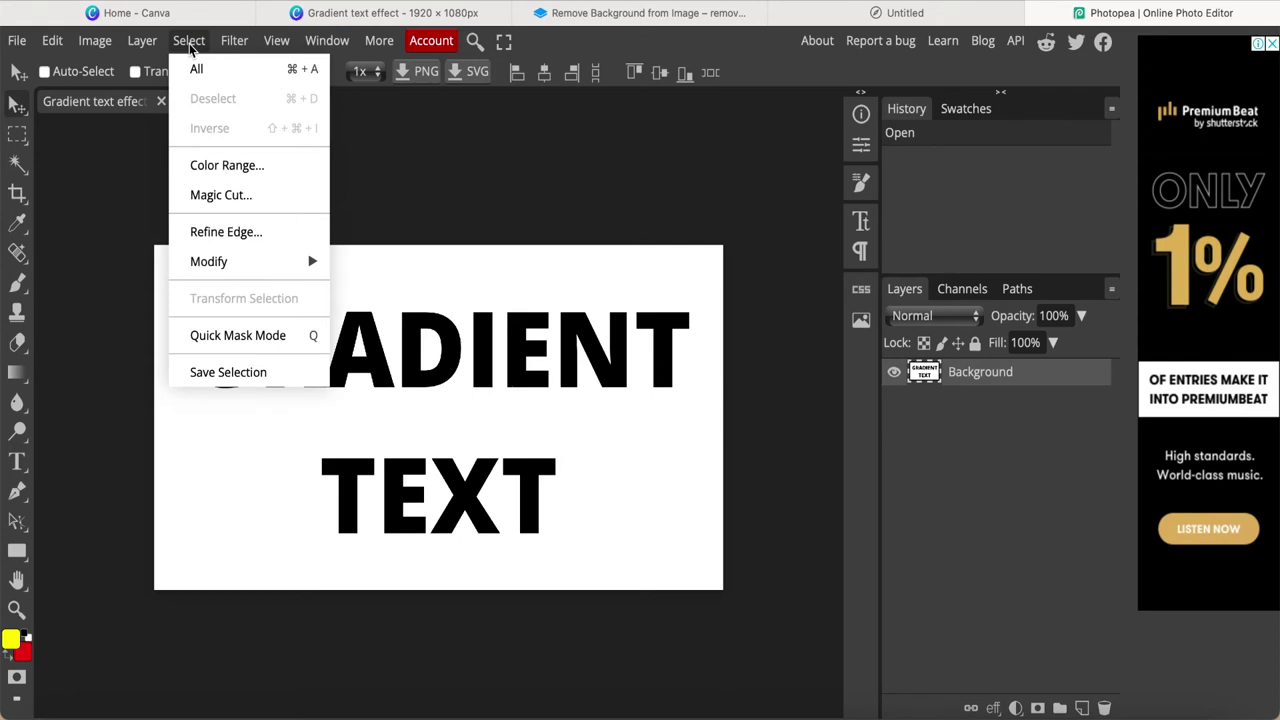
click(227, 166)
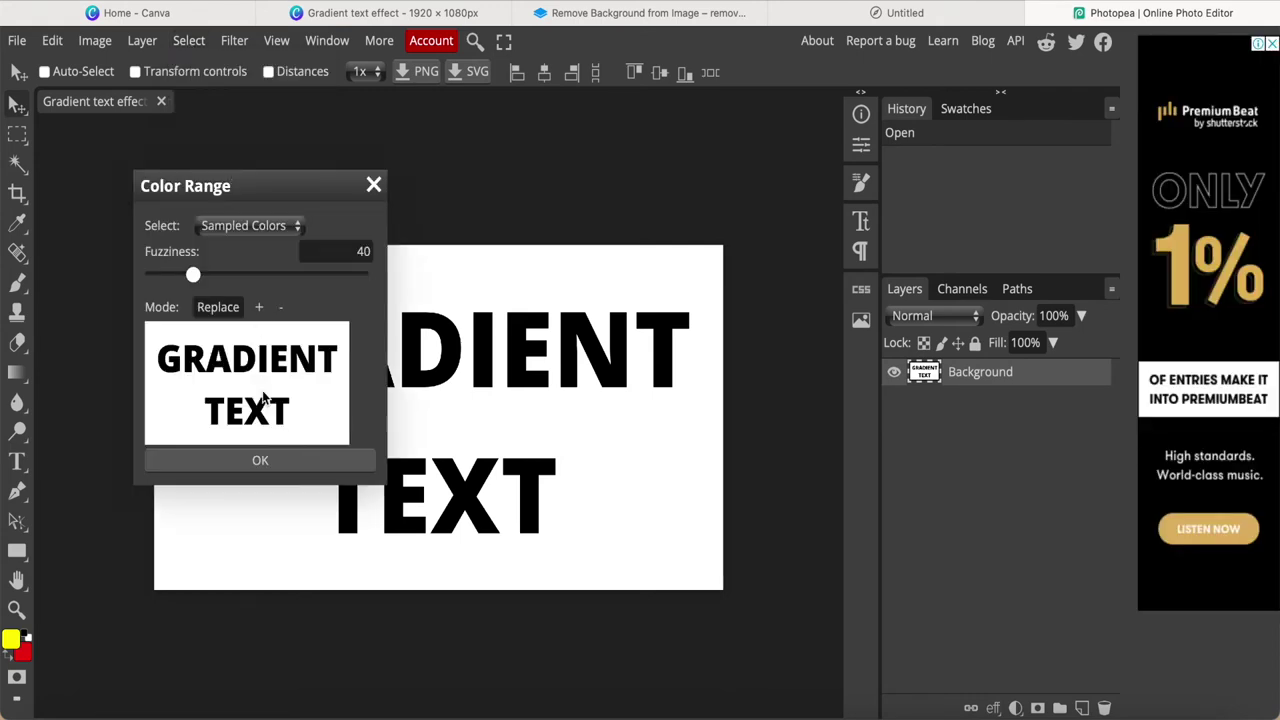
click(256, 463)
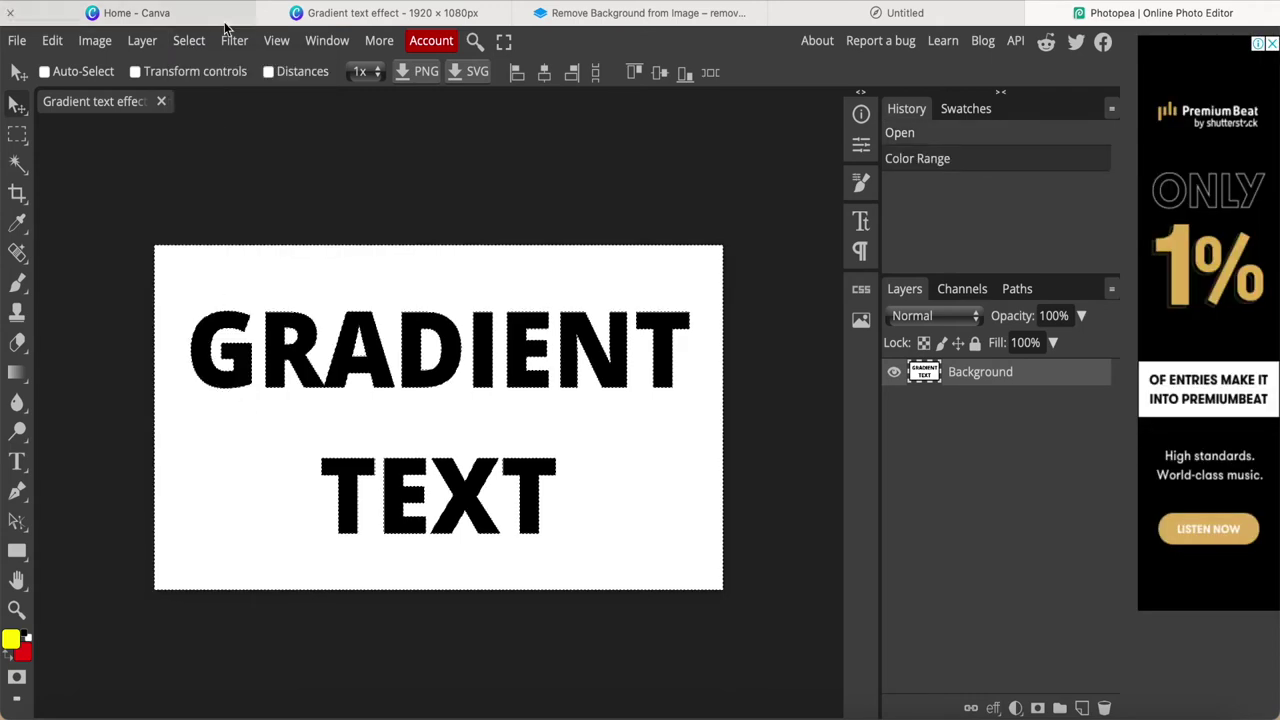
click(189, 41)
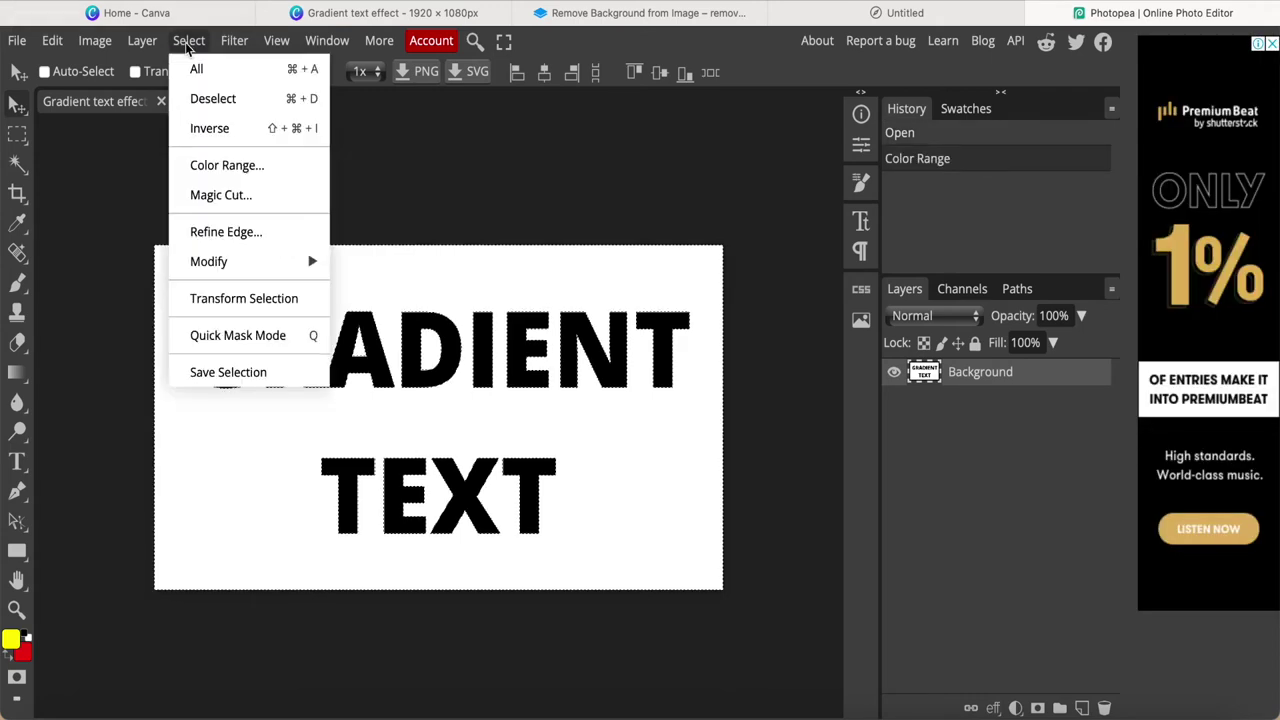
click(294, 138)
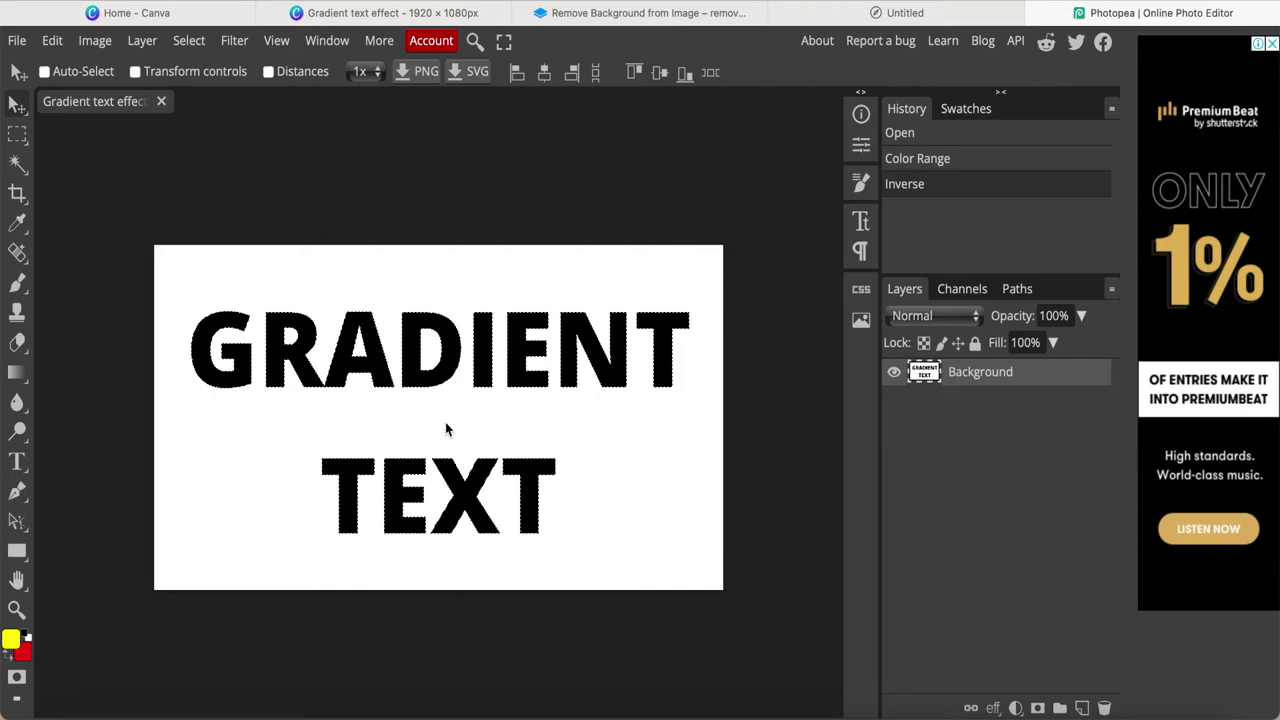
key(Delete)
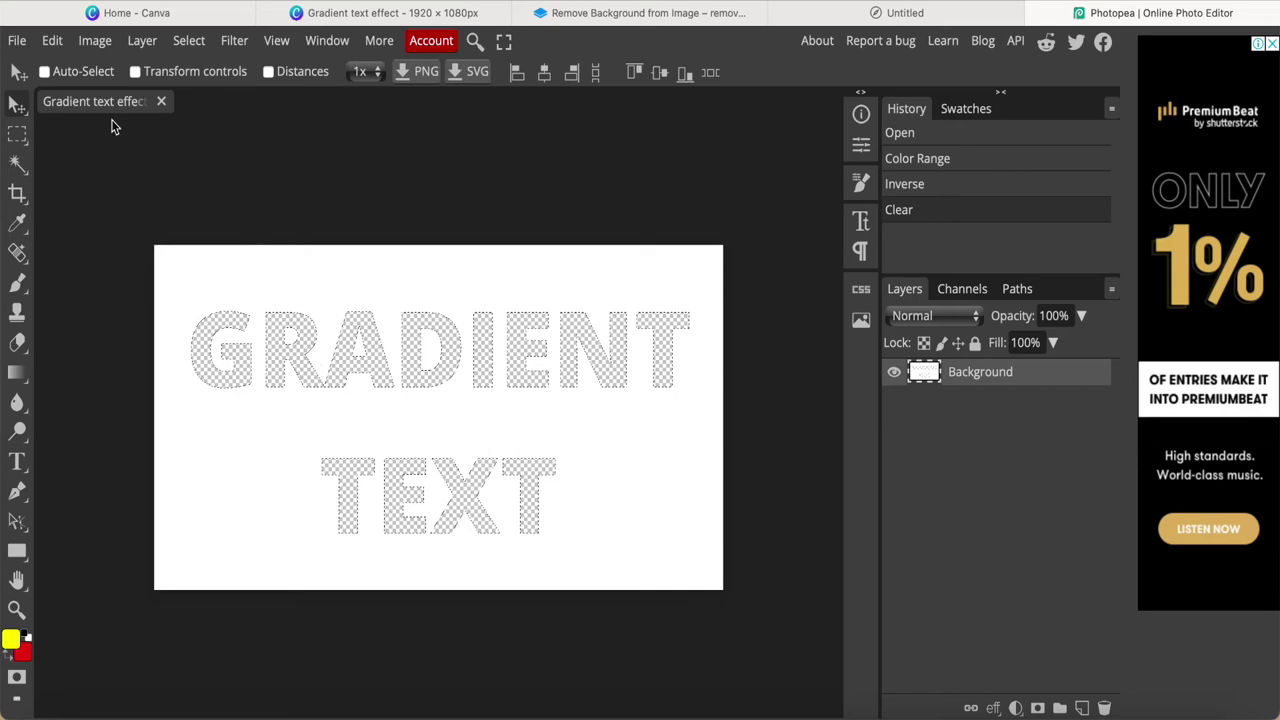
click(17, 41)
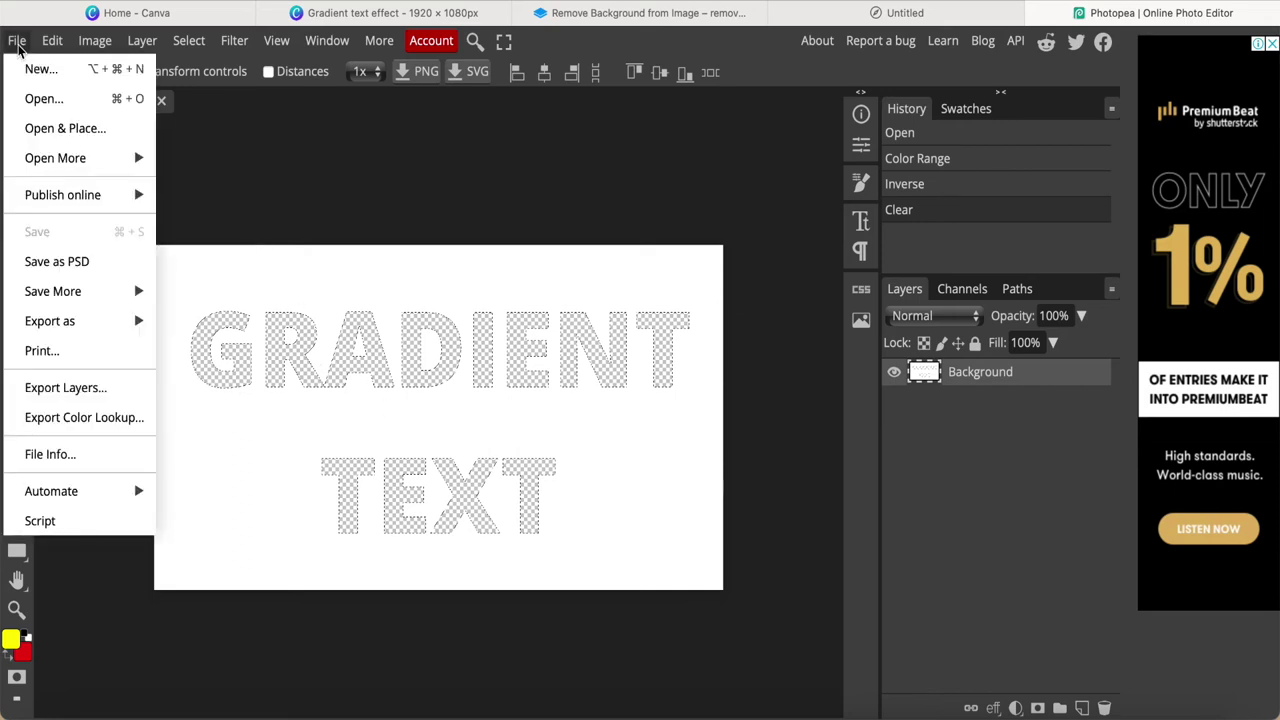
Export the image as a 1920×1080 PNG named 'text effect-2' and return to Canva
mouse_move(91, 330)
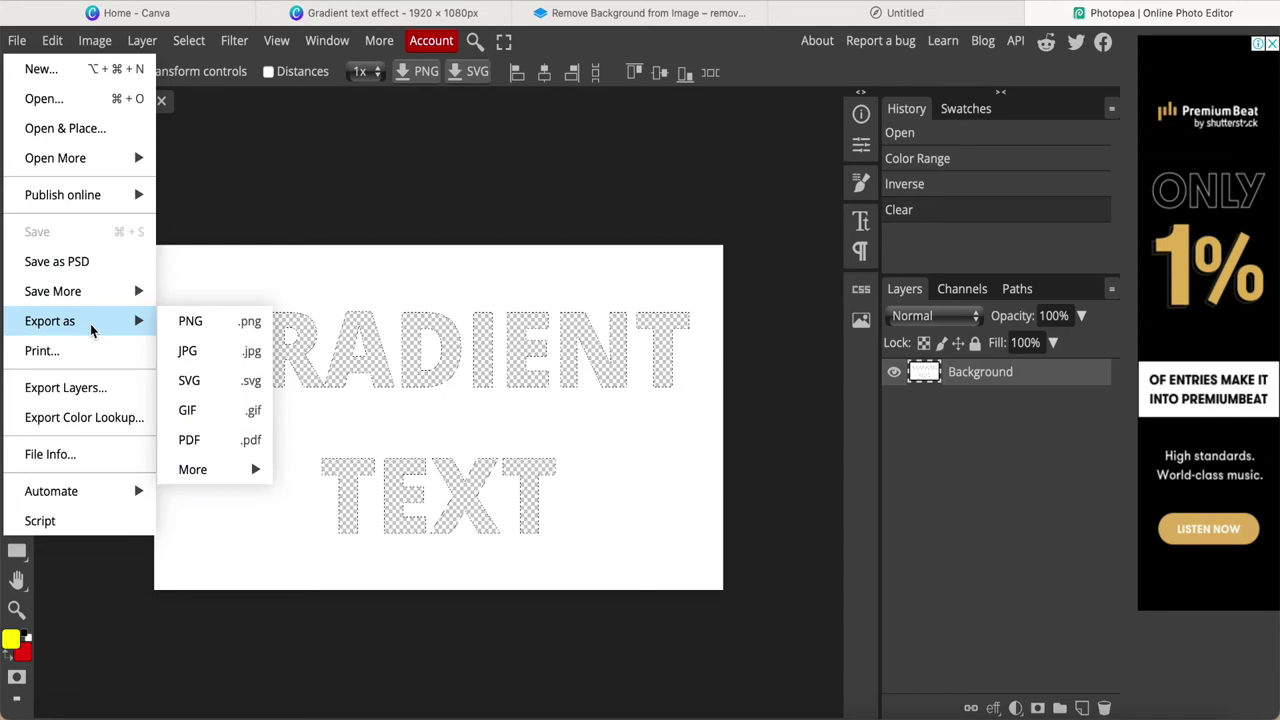
click(188, 321)
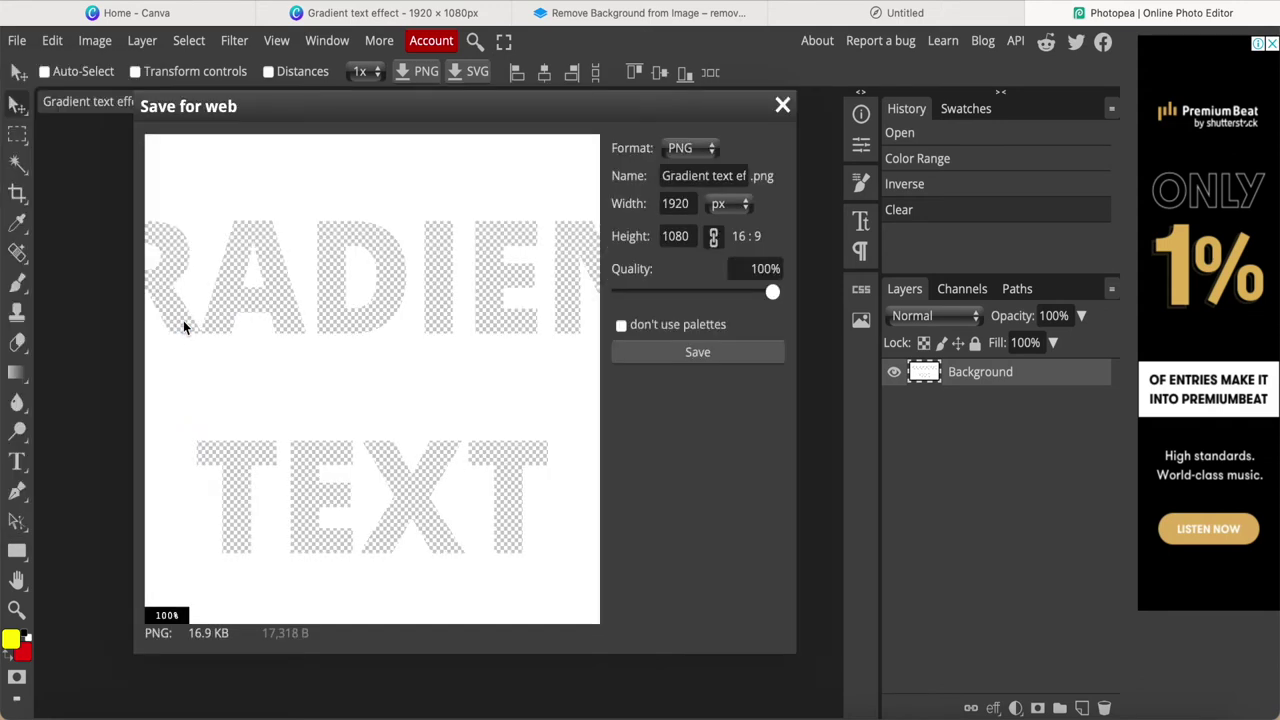
click(709, 177)
key(Right)
key(Right)
key(Right)
key(Right)
key(Right)
key(Right)
key(Right)
key(Right)
key(Right)
key(Right)
key(Right)
key(Right)
key(Right)
text(-2)
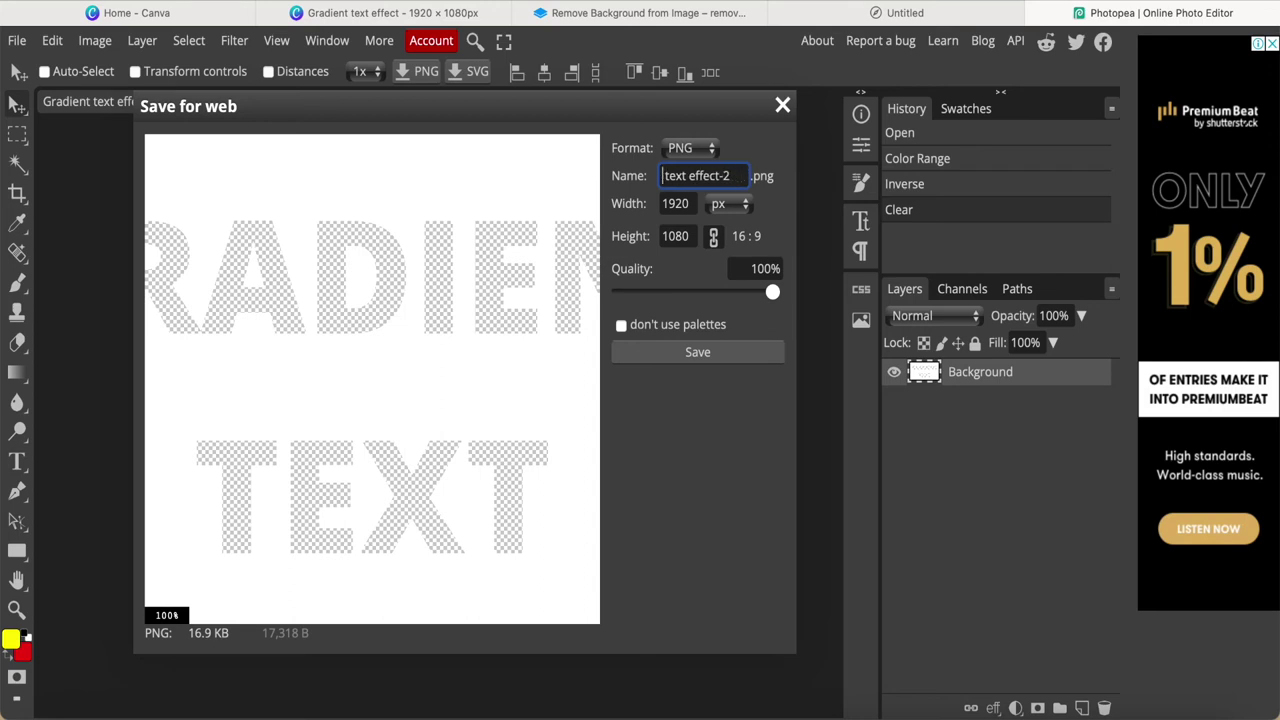
click(697, 356)
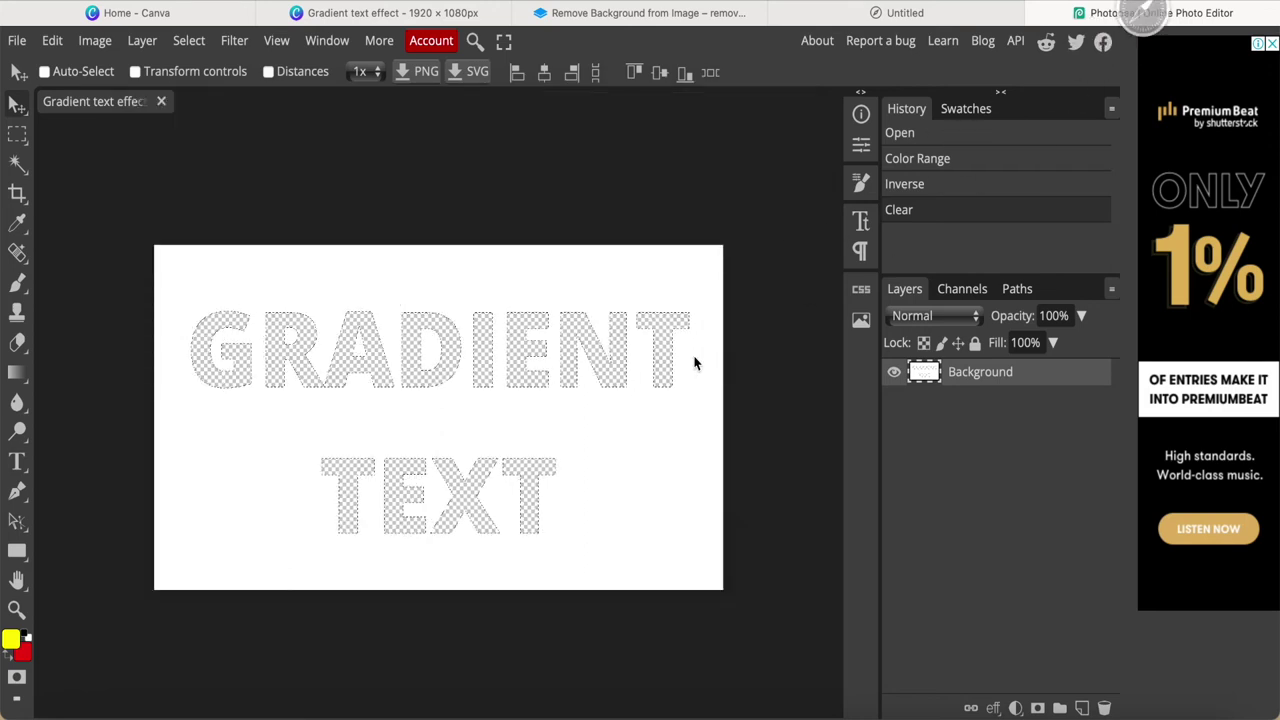
click(410, 20)
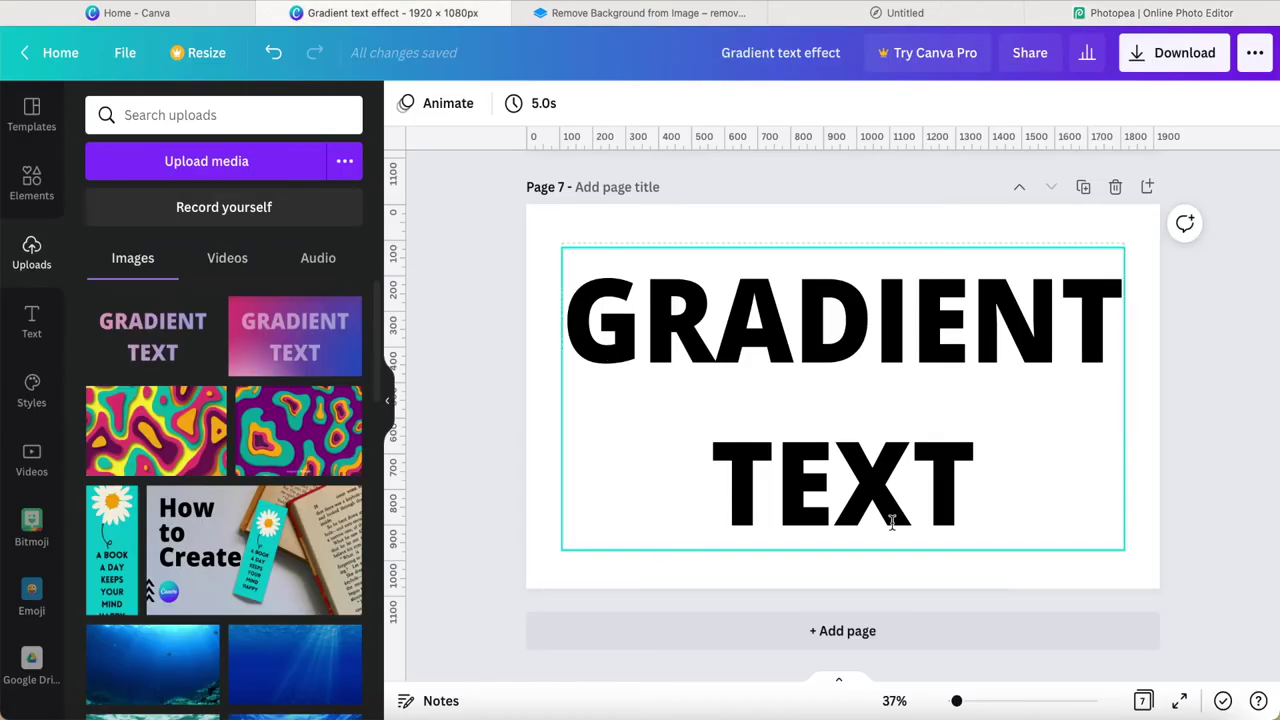
Add page 8, upload text effect-2.png, and place the cut-out image on it
click(849, 632)
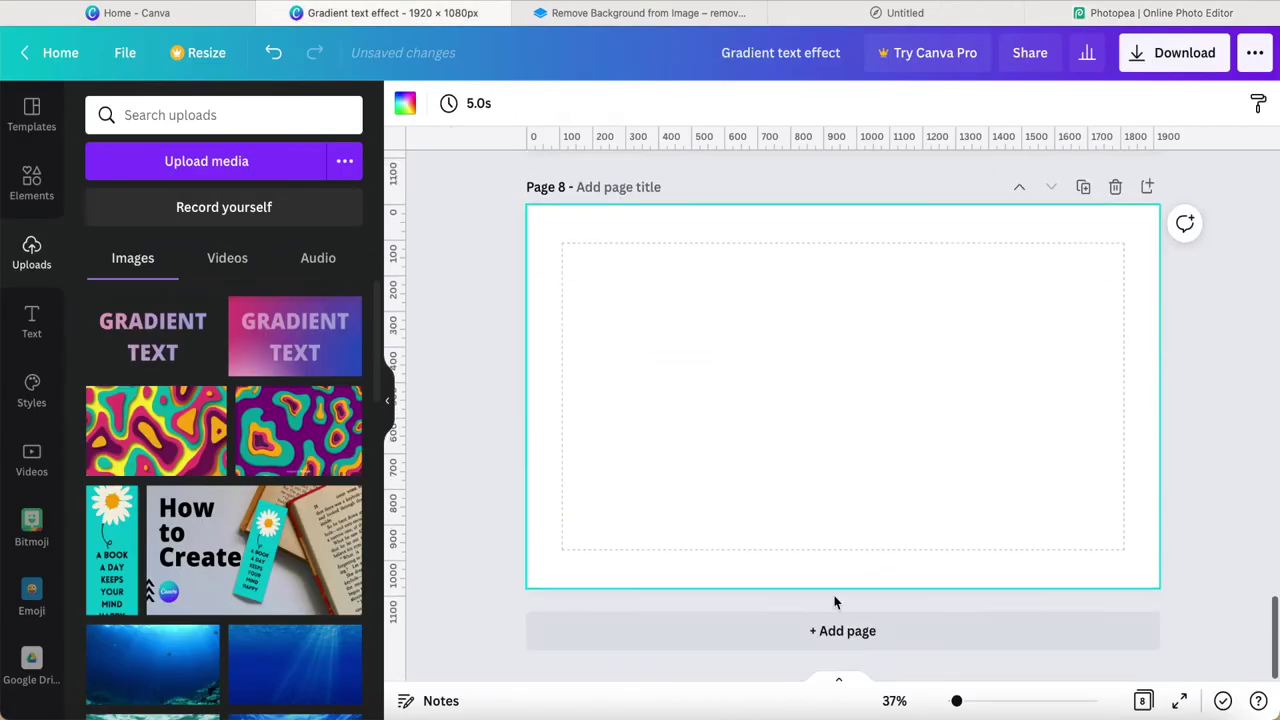
click(214, 161)
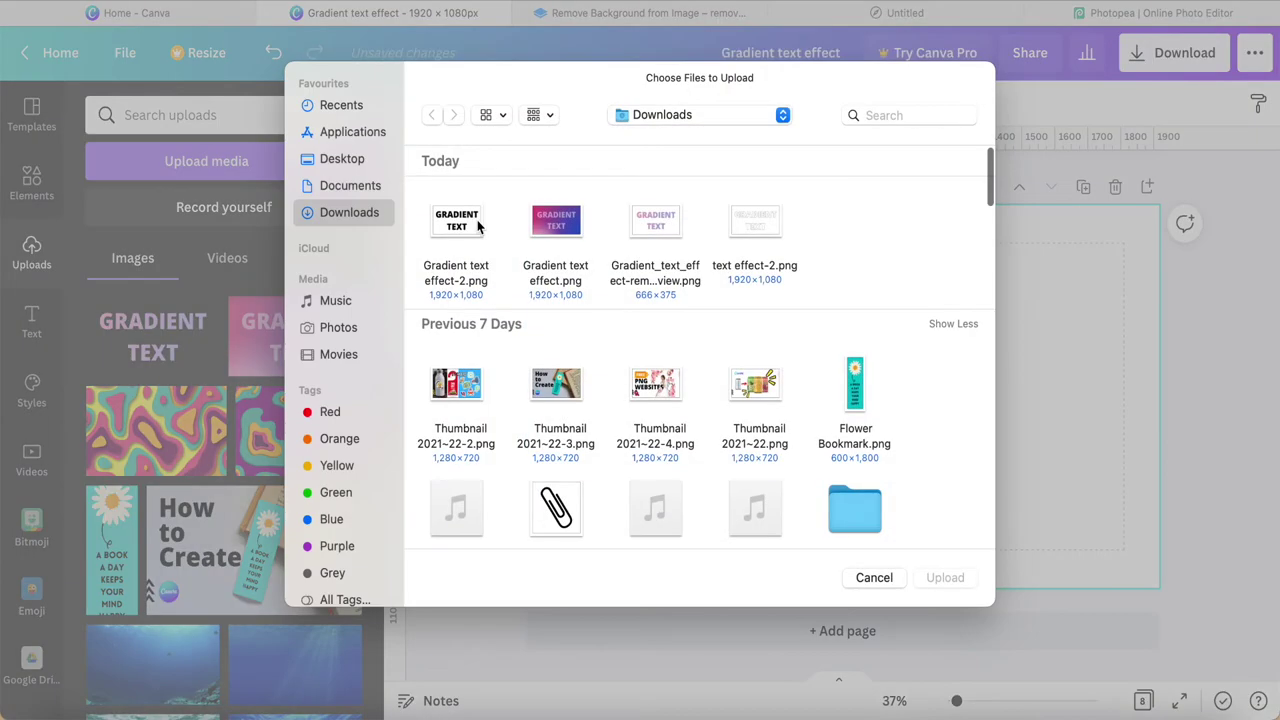
click(757, 230)
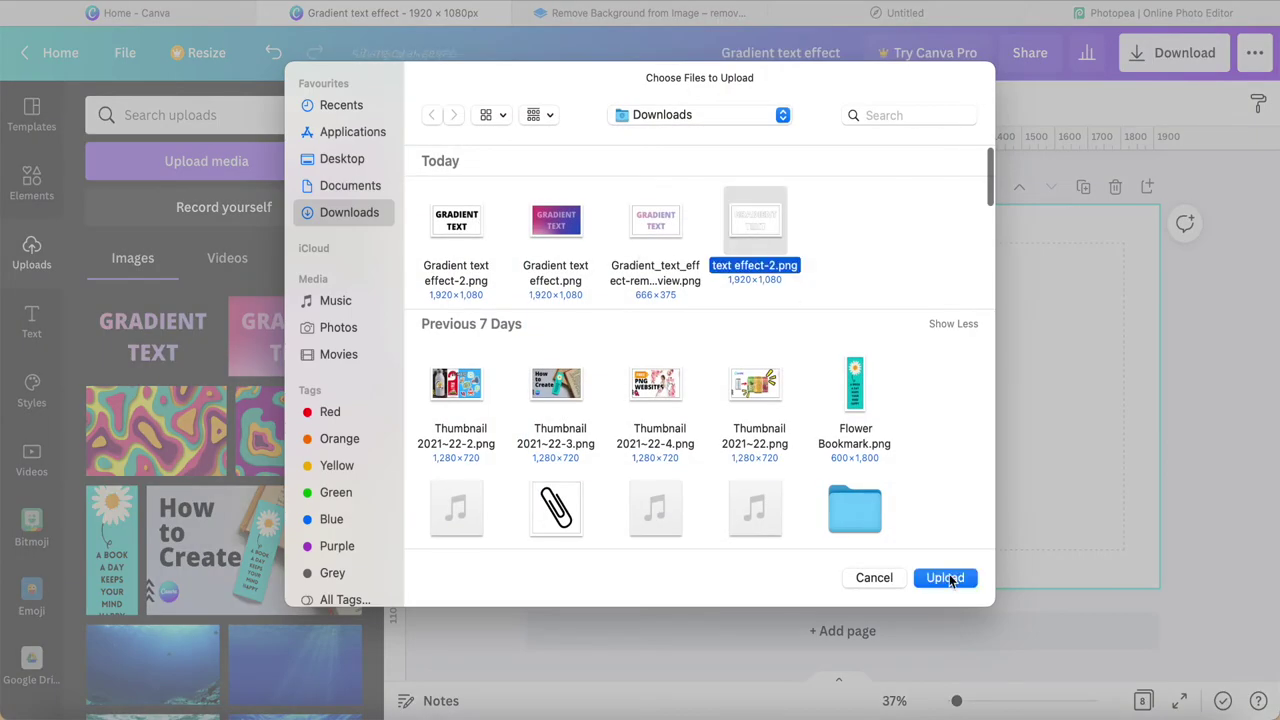
click(946, 578)
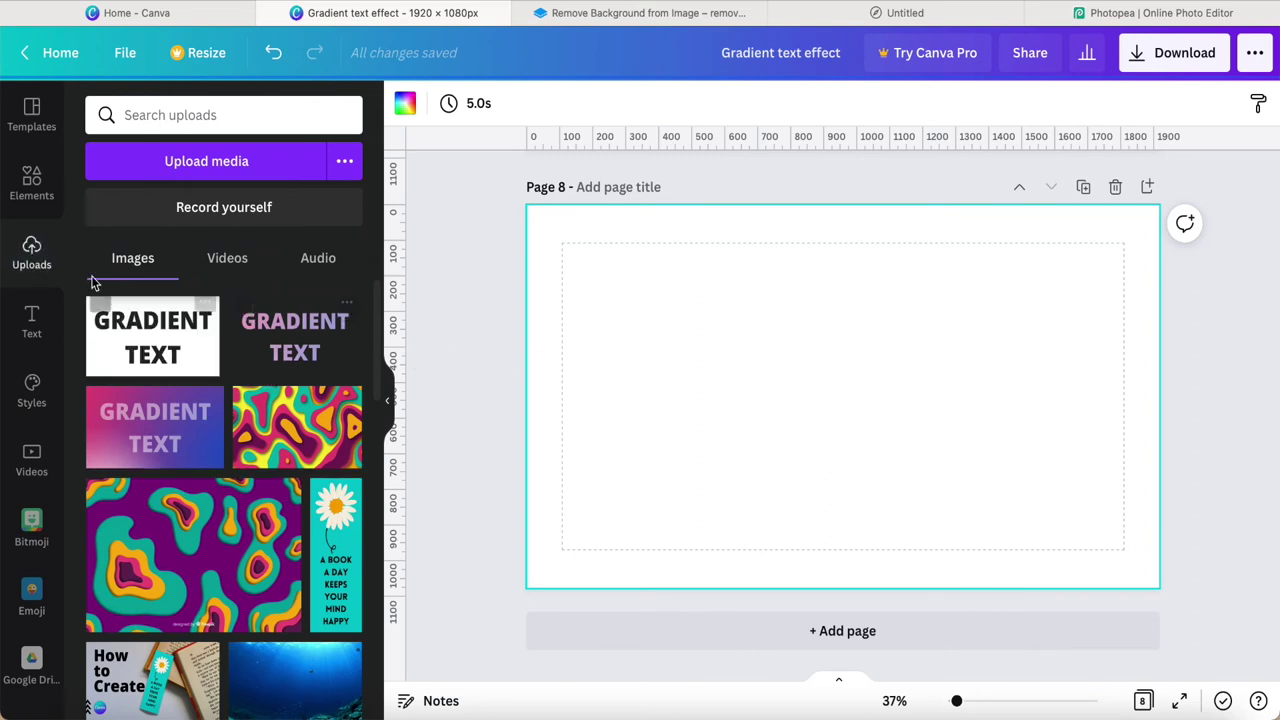
mouse_move(130, 337)
click(140, 341)
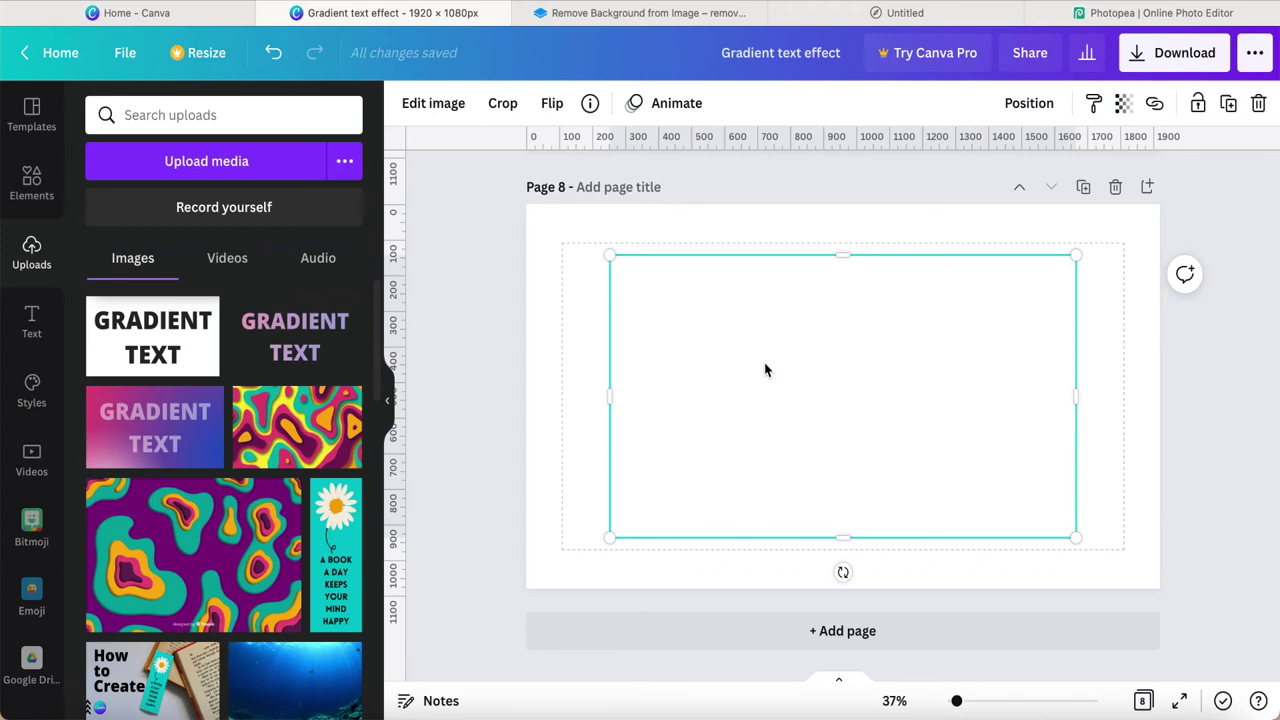
click(31, 178)
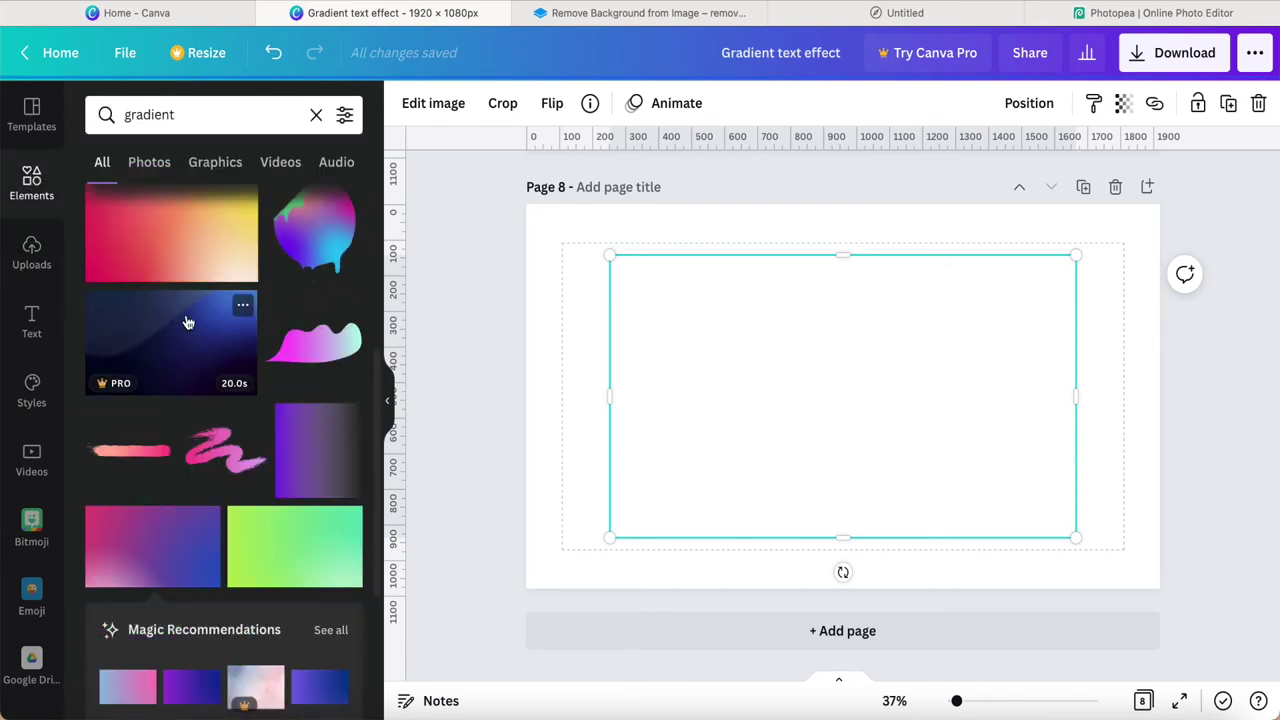
Add the pink-to-blue gradient, send it to the back and enlarge it to fill page 8
click(162, 543)
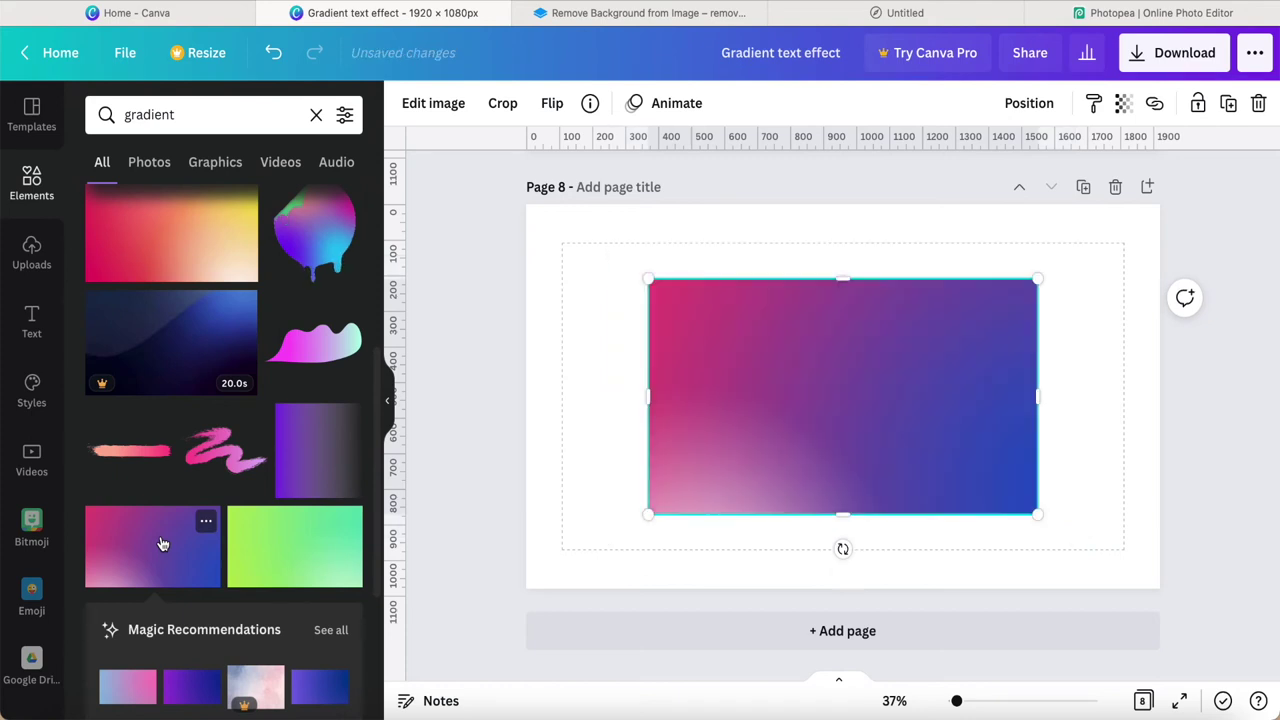
right_click(784, 413)
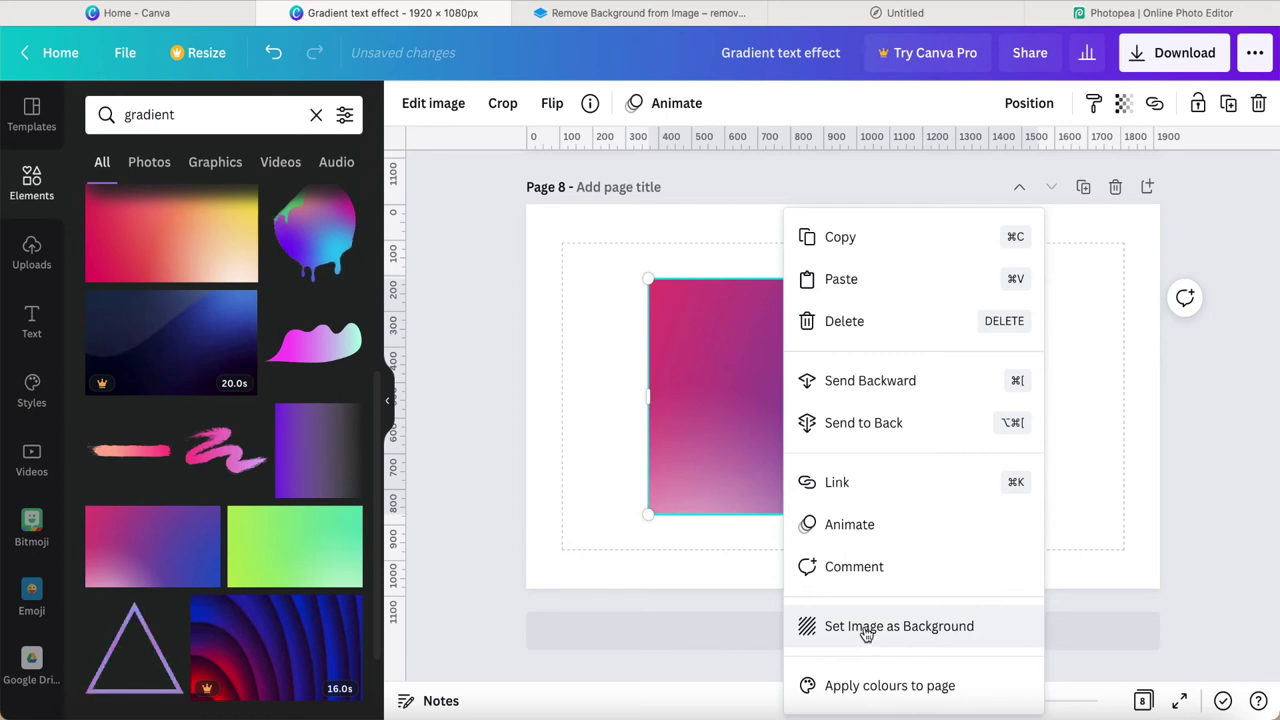
click(848, 428)
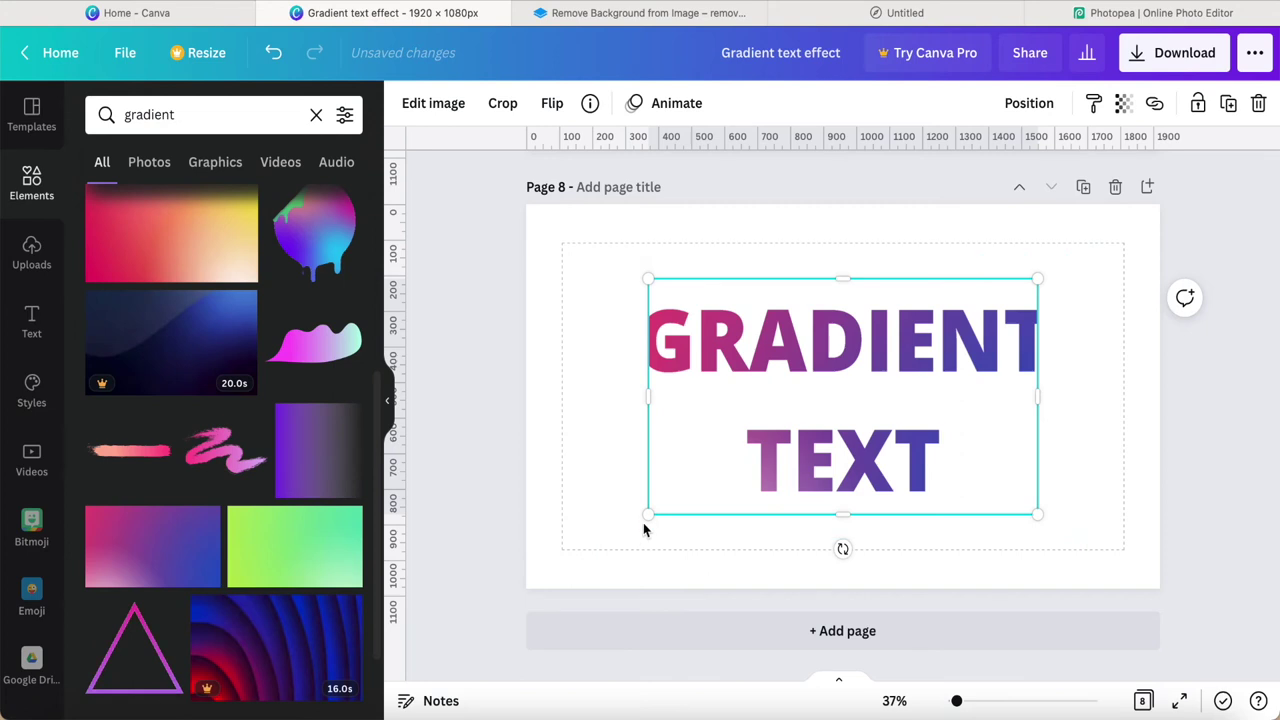
drag(645, 517, 555, 558)
drag(1036, 281, 1097, 244)
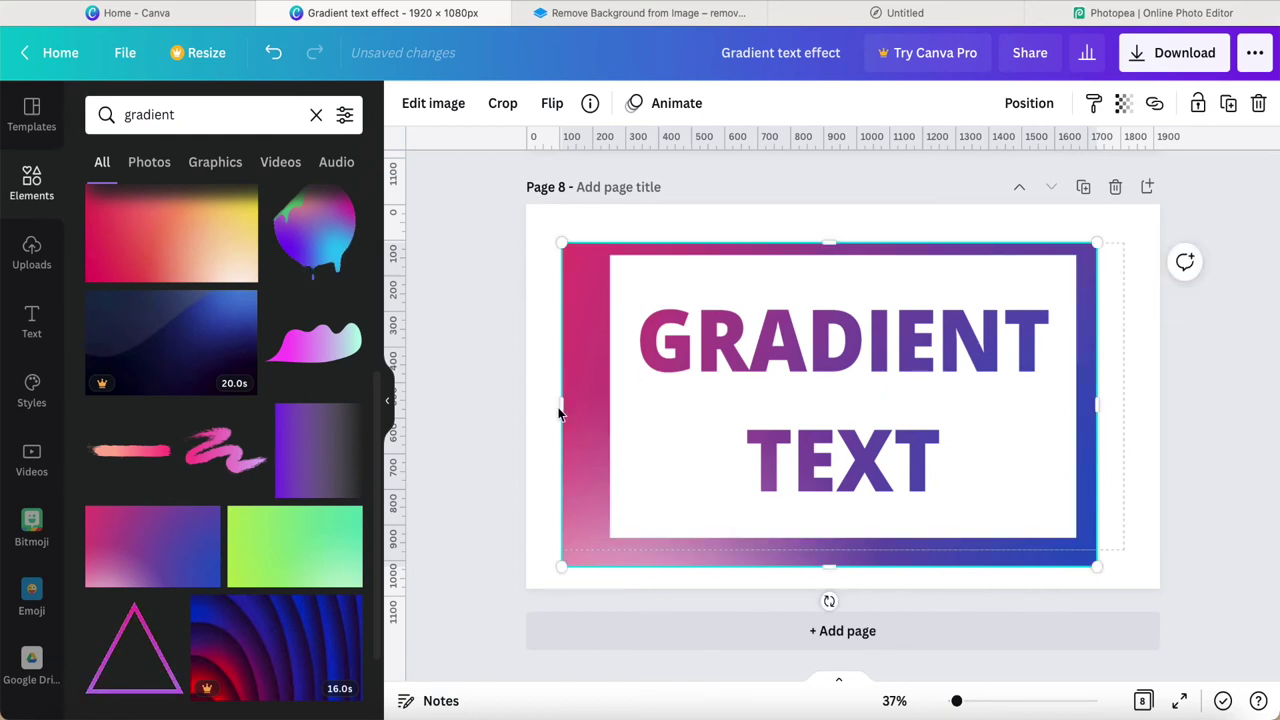
drag(585, 430, 600, 417)
Enlarge the white cut-out image to cover the whole page over the gradient
click(666, 443)
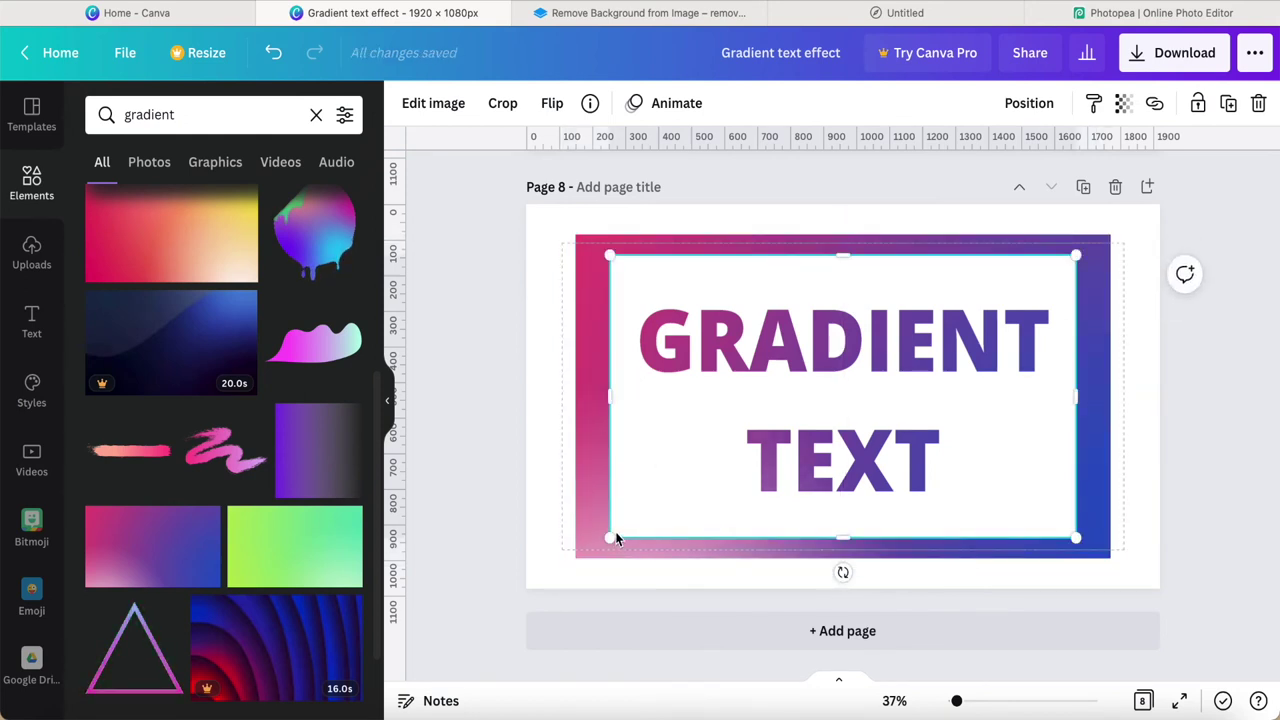
drag(610, 538, 539, 576)
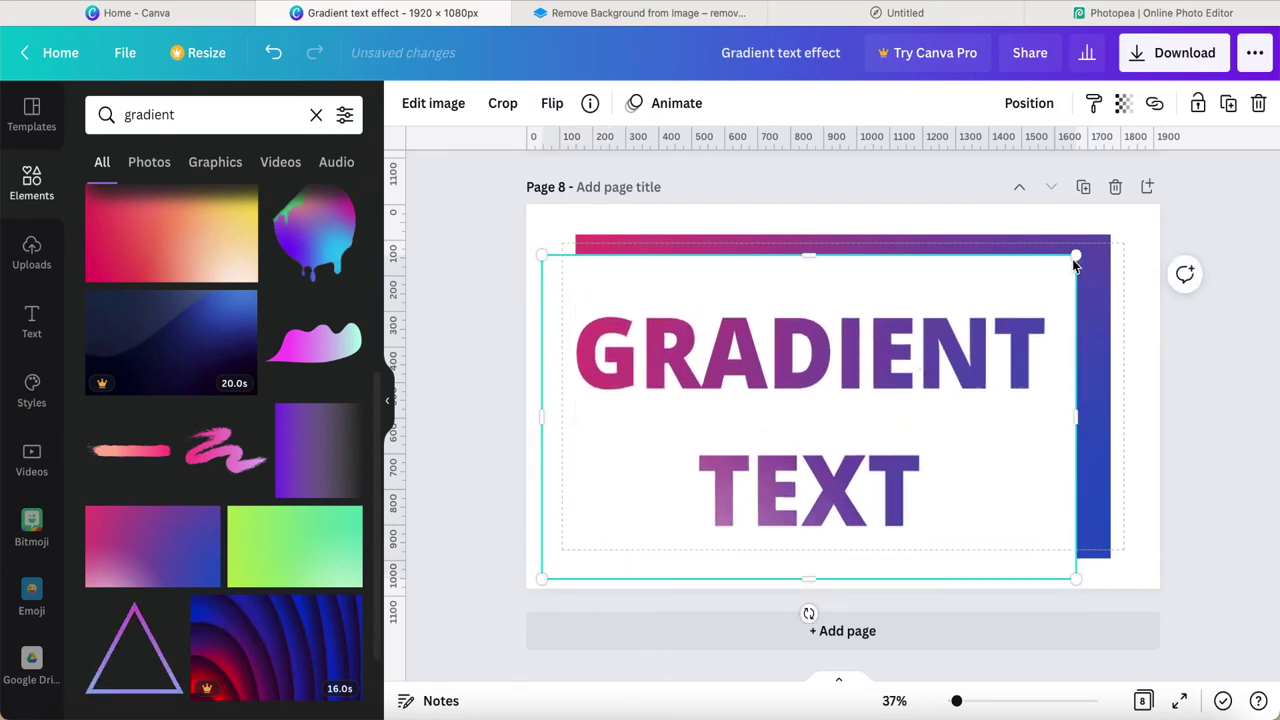
drag(1074, 260, 1133, 224)
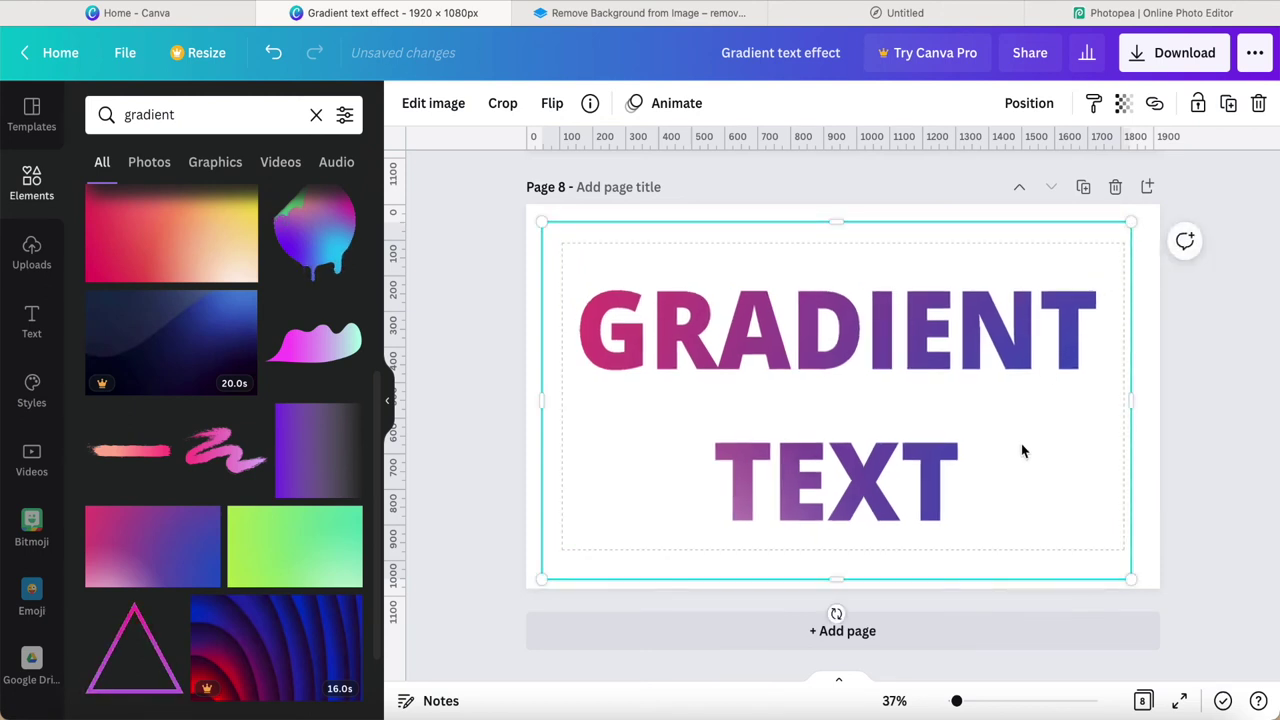
click(1198, 444)
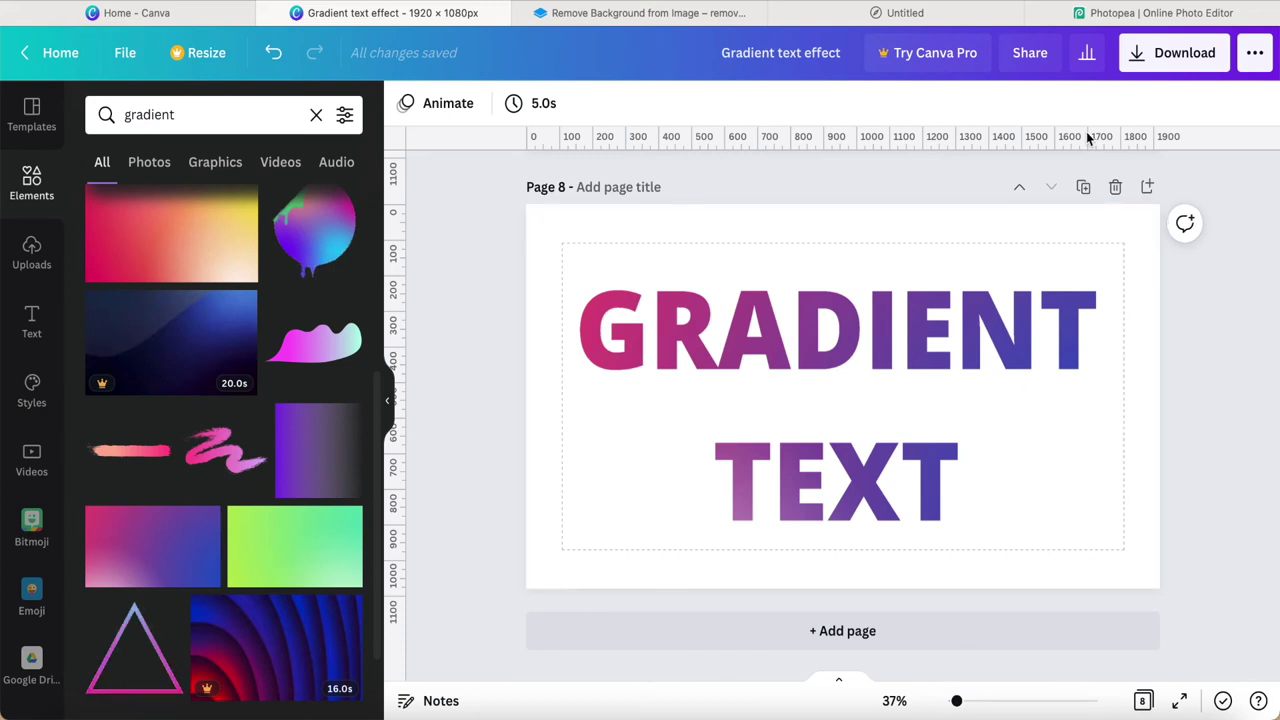
Download only page 8 as the PNG 'Gradient text effect-3.png' and close the preview
click(1137, 60)
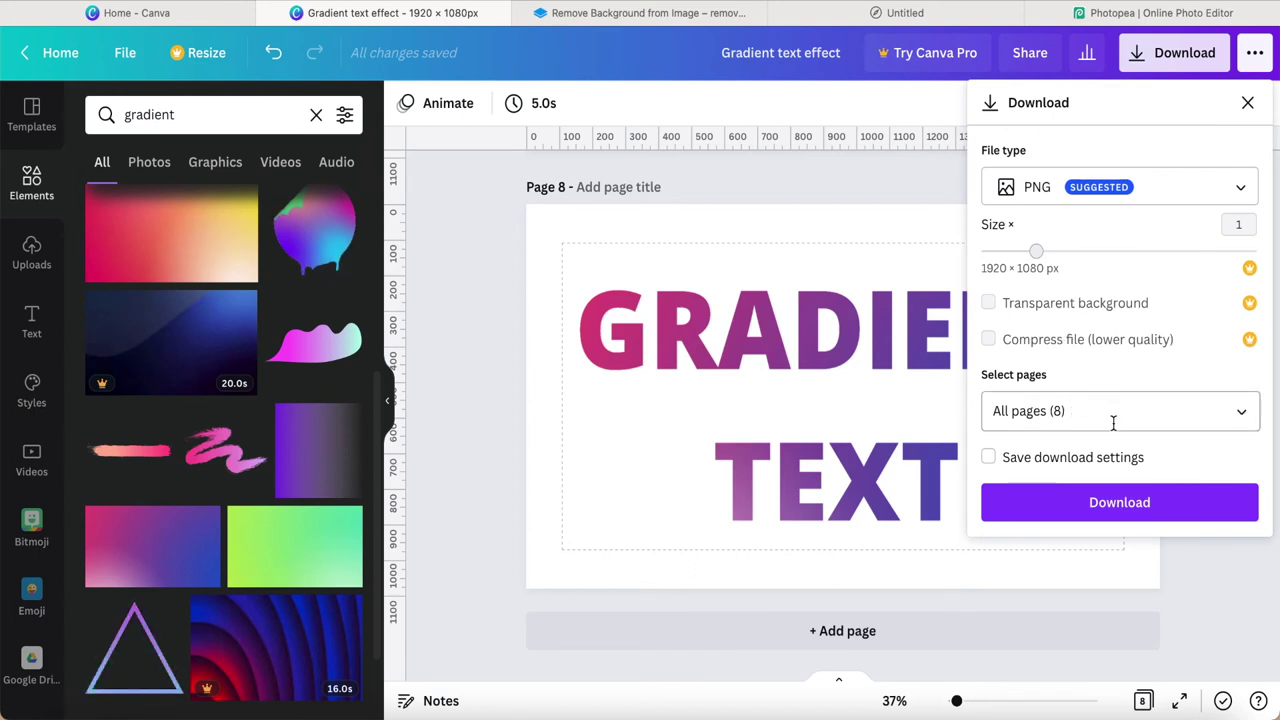
click(1238, 418)
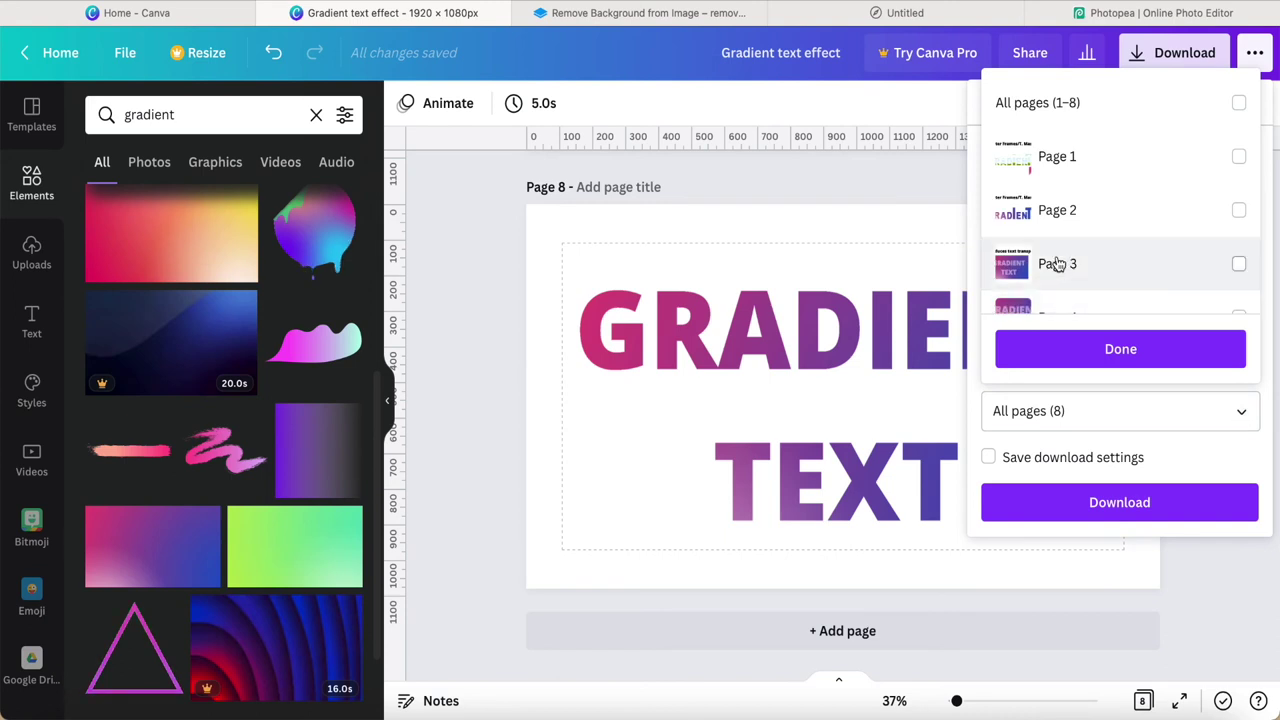
scroll(1057, 264, down, 3)
click(1057, 277)
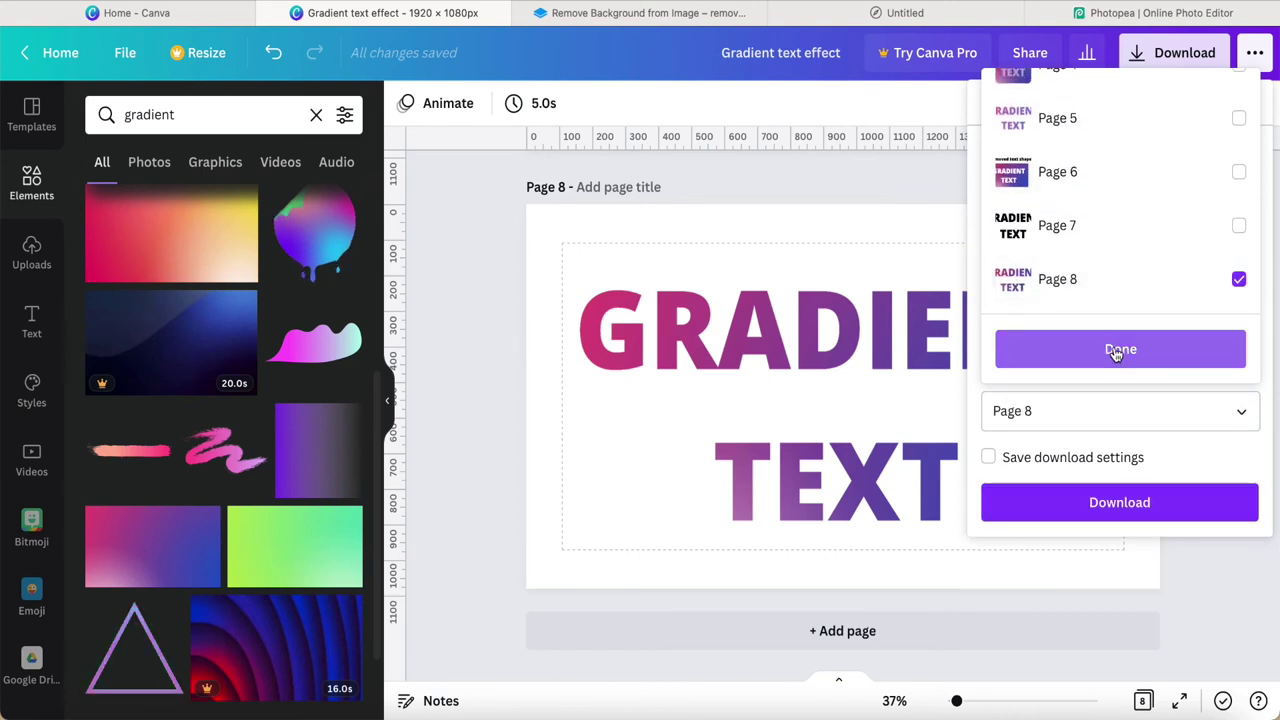
click(1116, 351)
click(1114, 509)
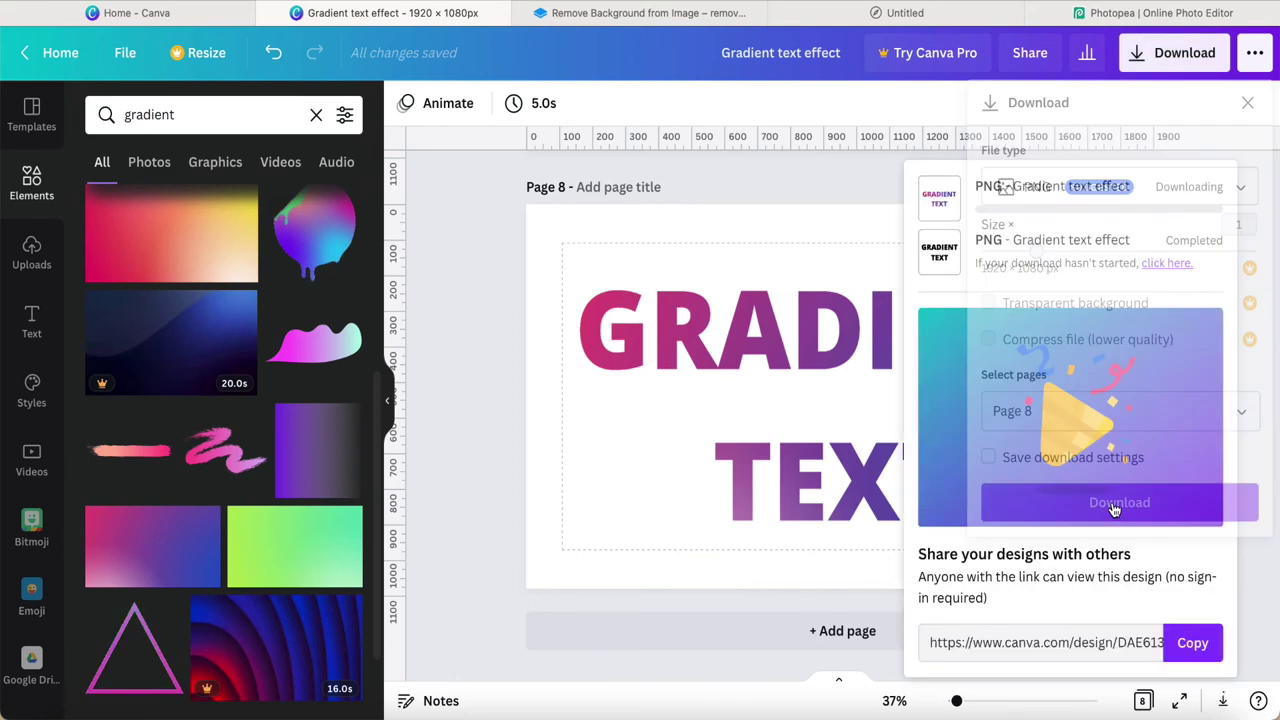
click(488, 411)
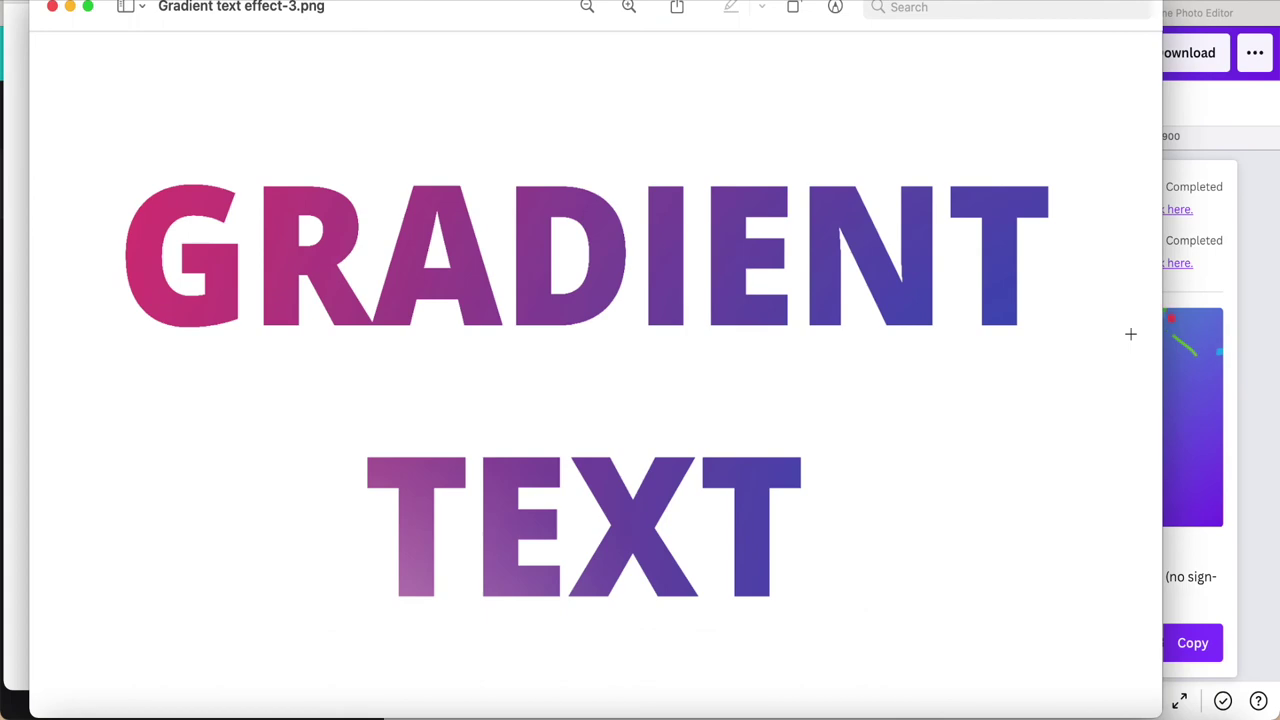
click(1251, 368)
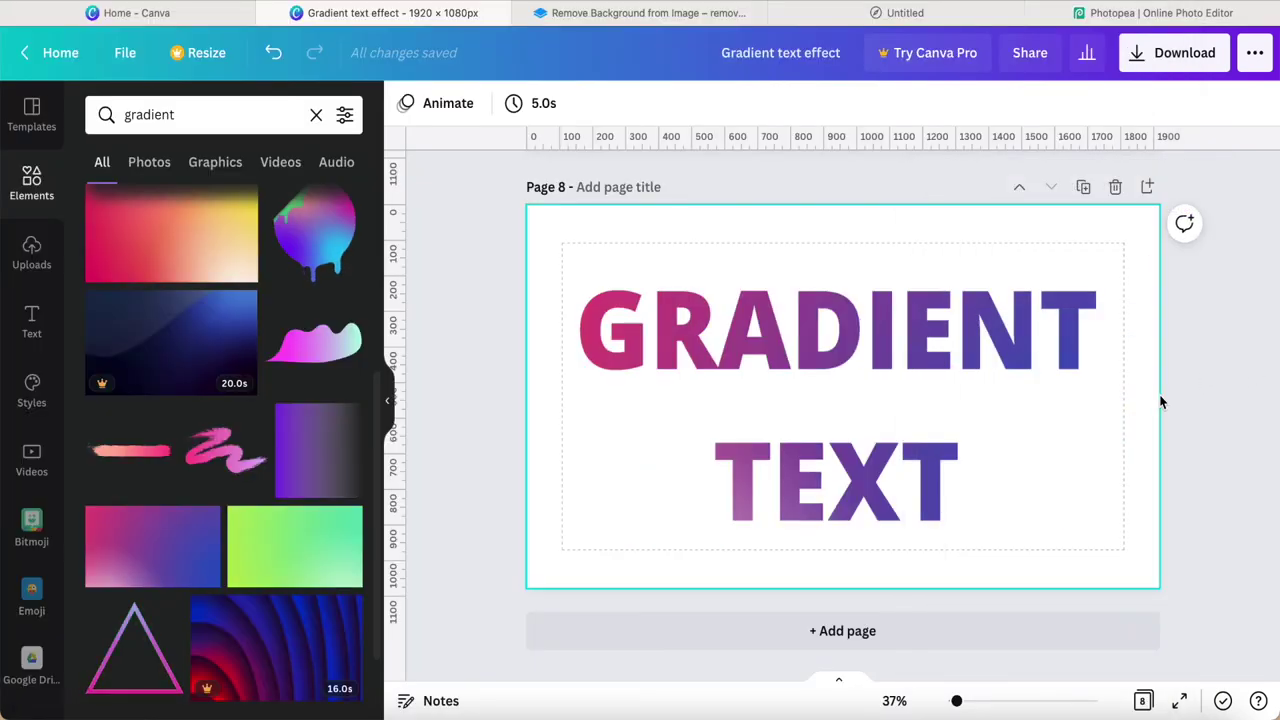
Add page 9 and make a pink-to-yellow gradient from Elements its full background
click(838, 631)
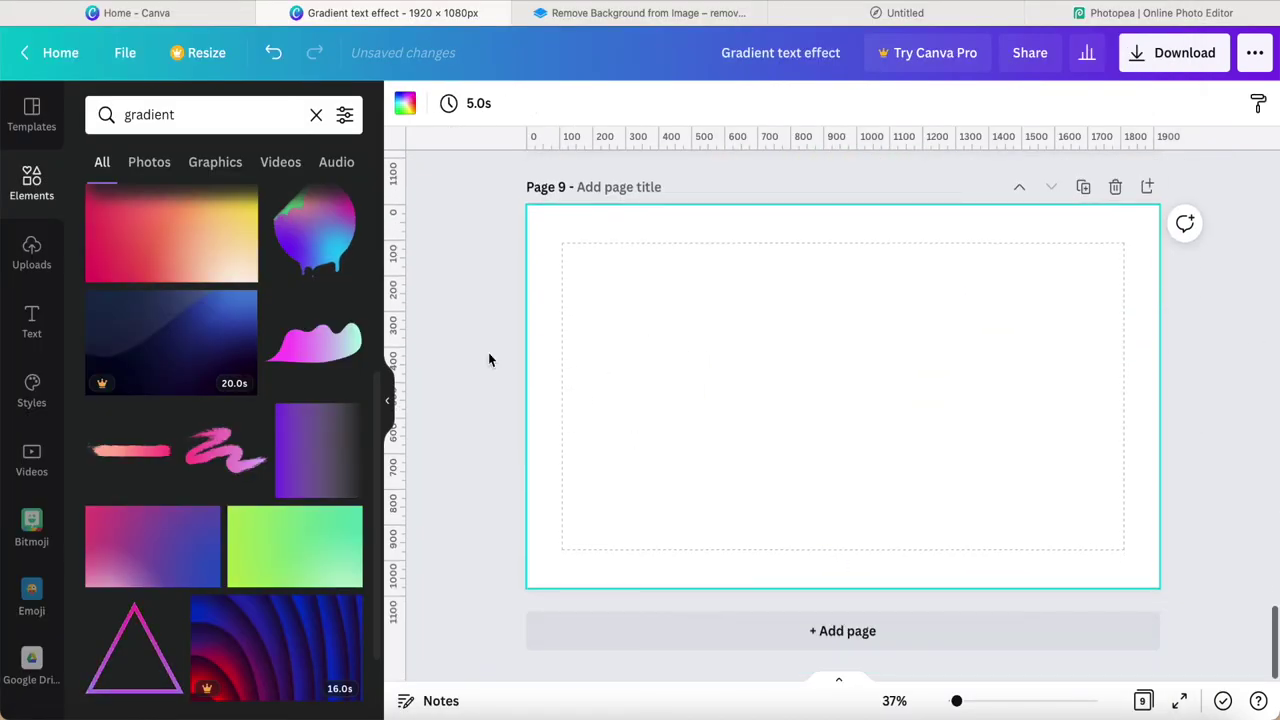
click(170, 258)
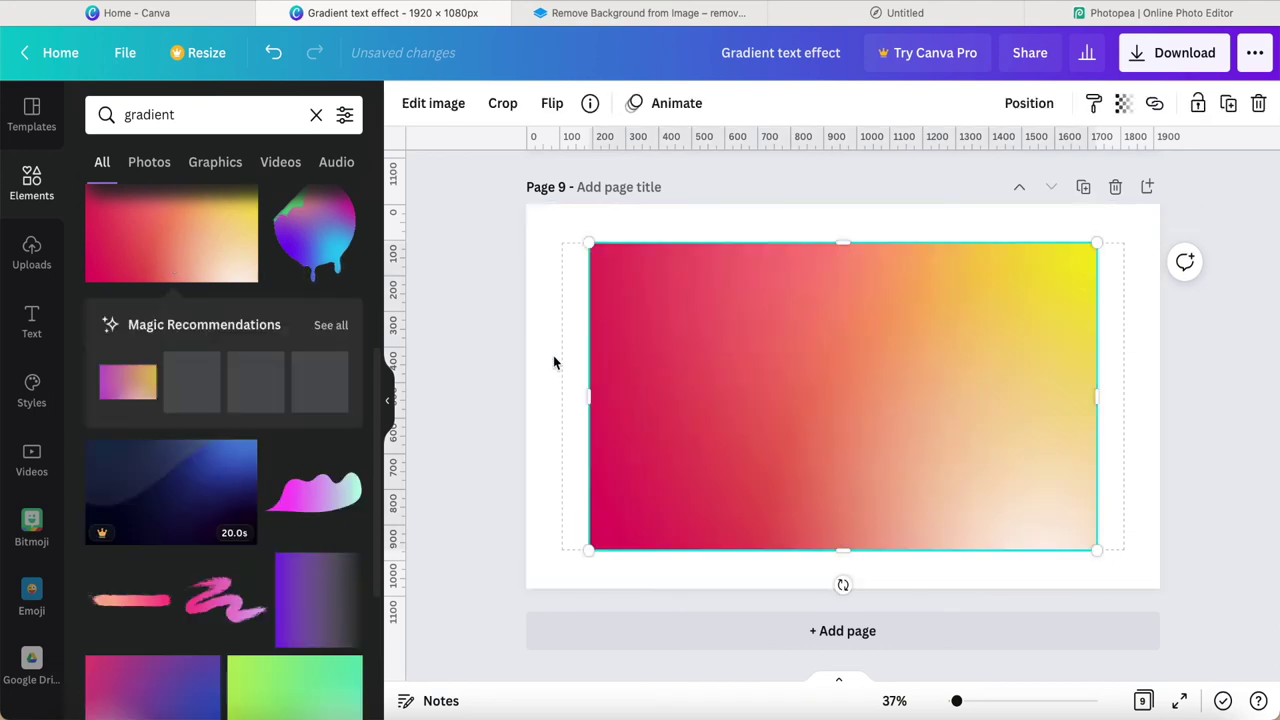
right_click(716, 373)
click(786, 632)
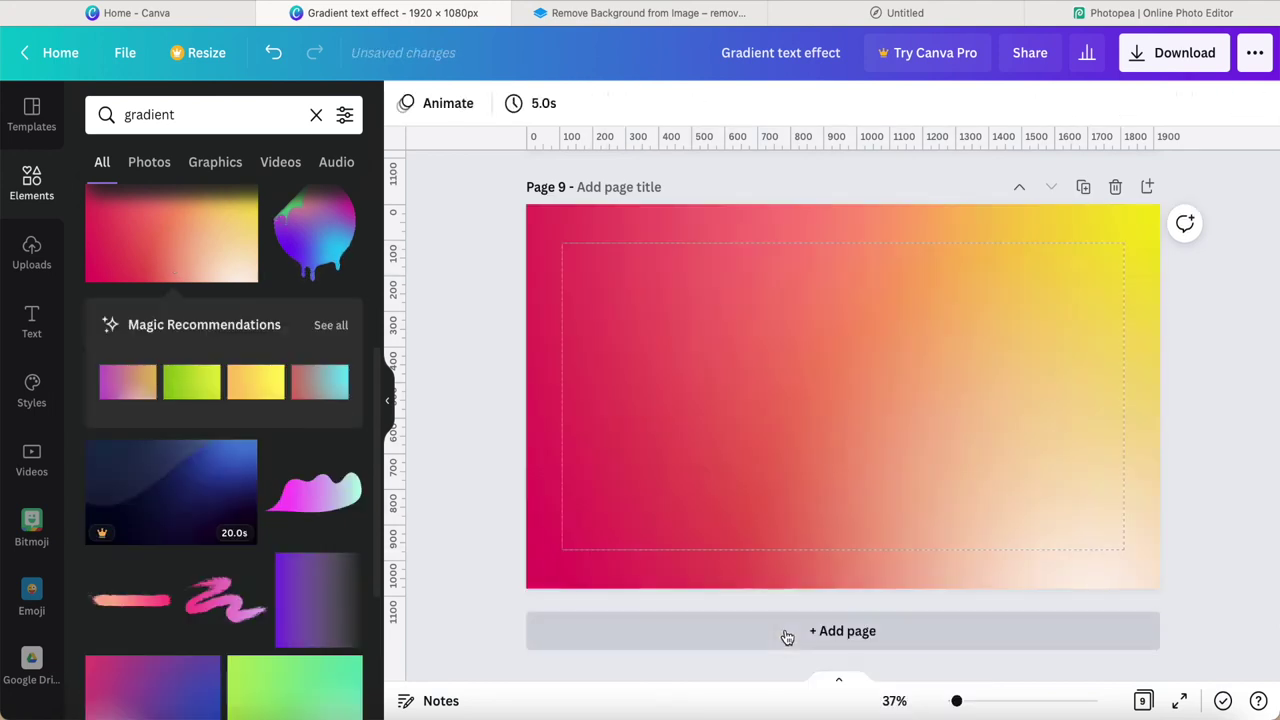
In Photopea, close the old document without saving and open 'Gradient text effect-3.png' from Downloads
click(1076, 16)
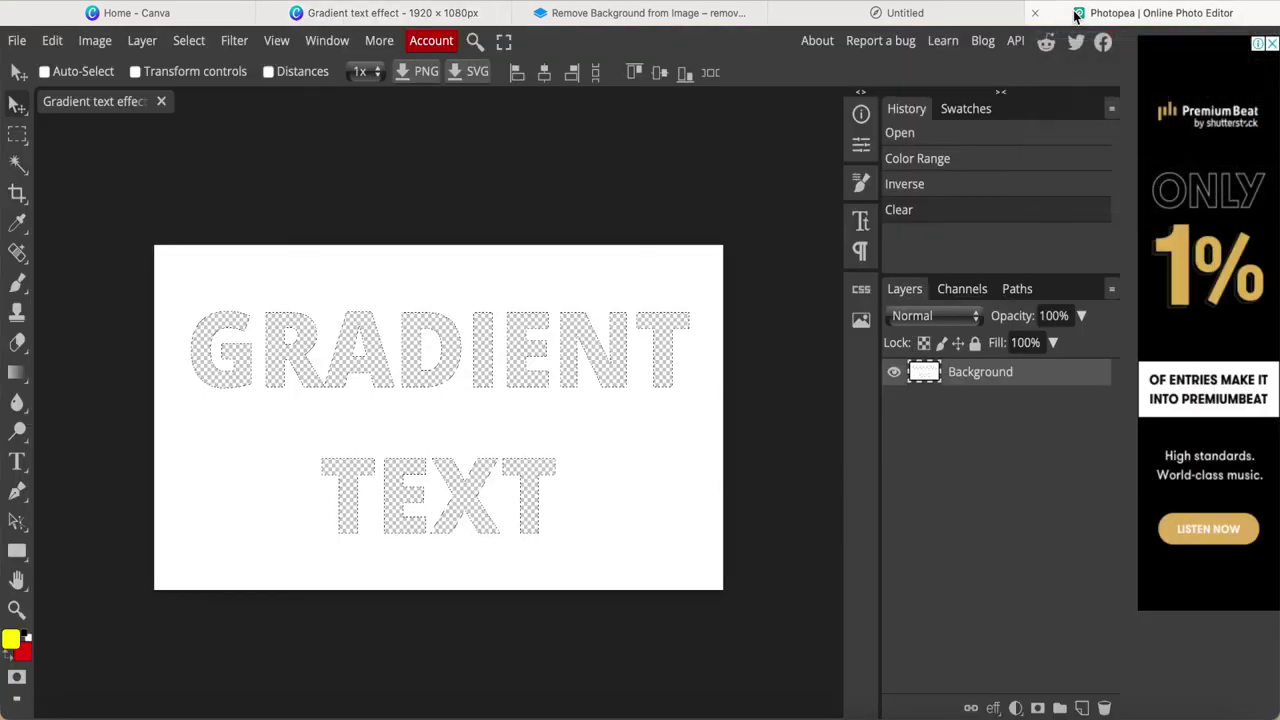
click(161, 102)
click(806, 373)
click(63, 712)
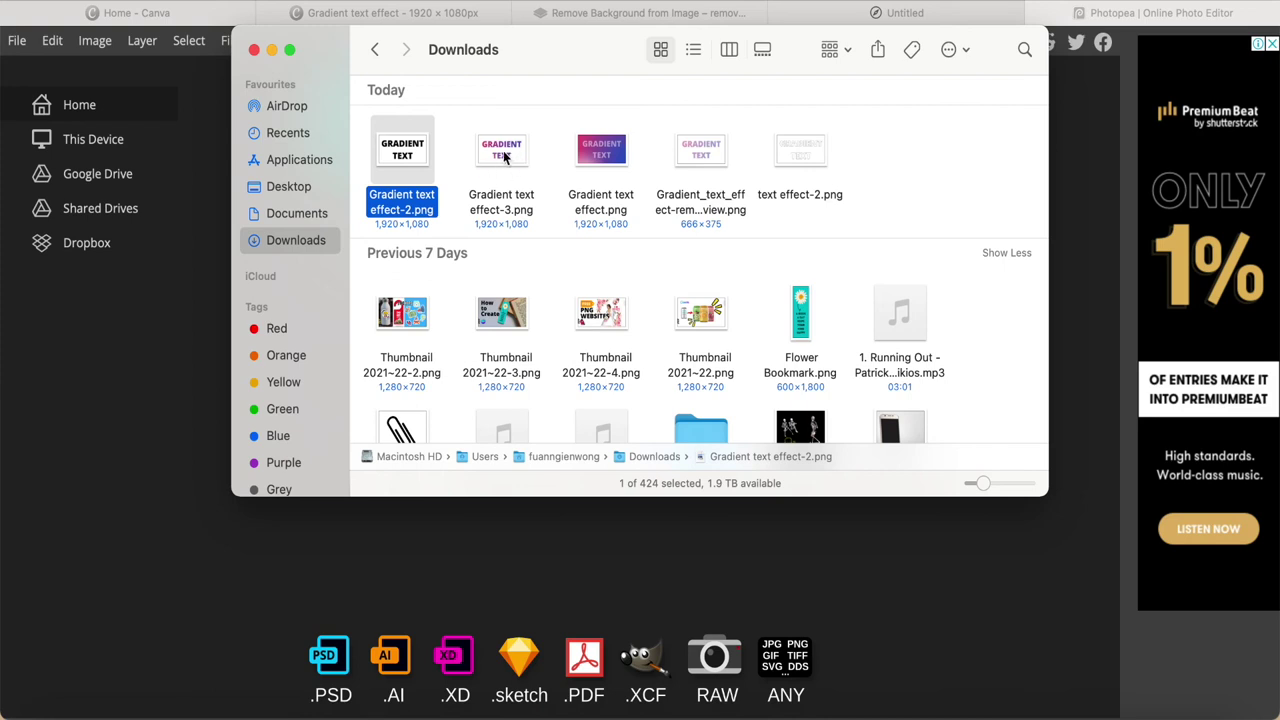
drag(508, 155, 490, 549)
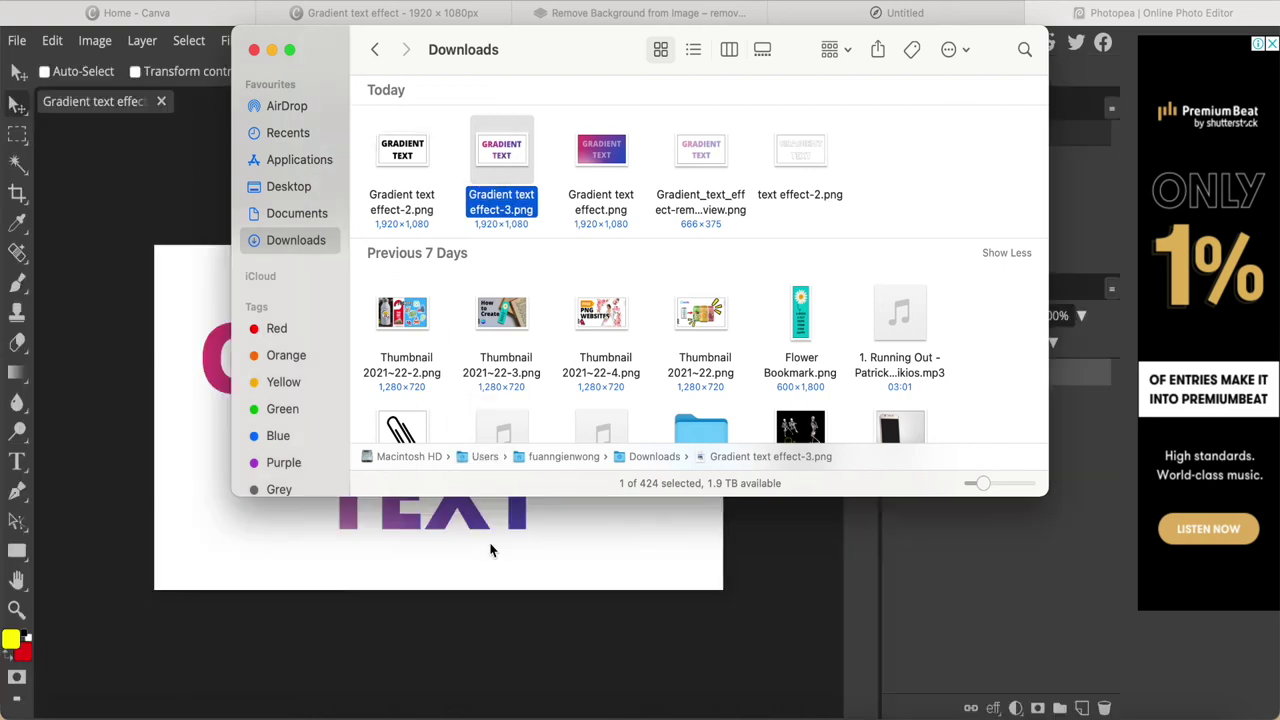
click(760, 568)
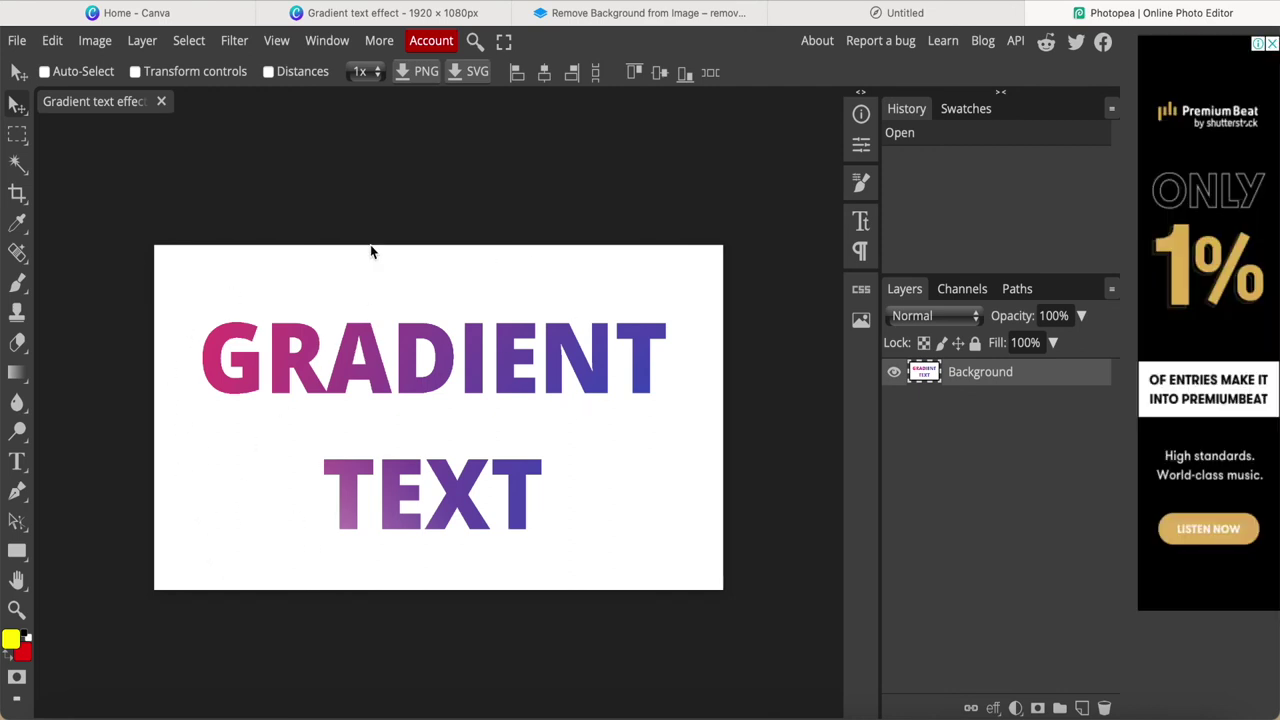
Select the white background with Color Range and delete it to transparency
click(190, 41)
click(226, 166)
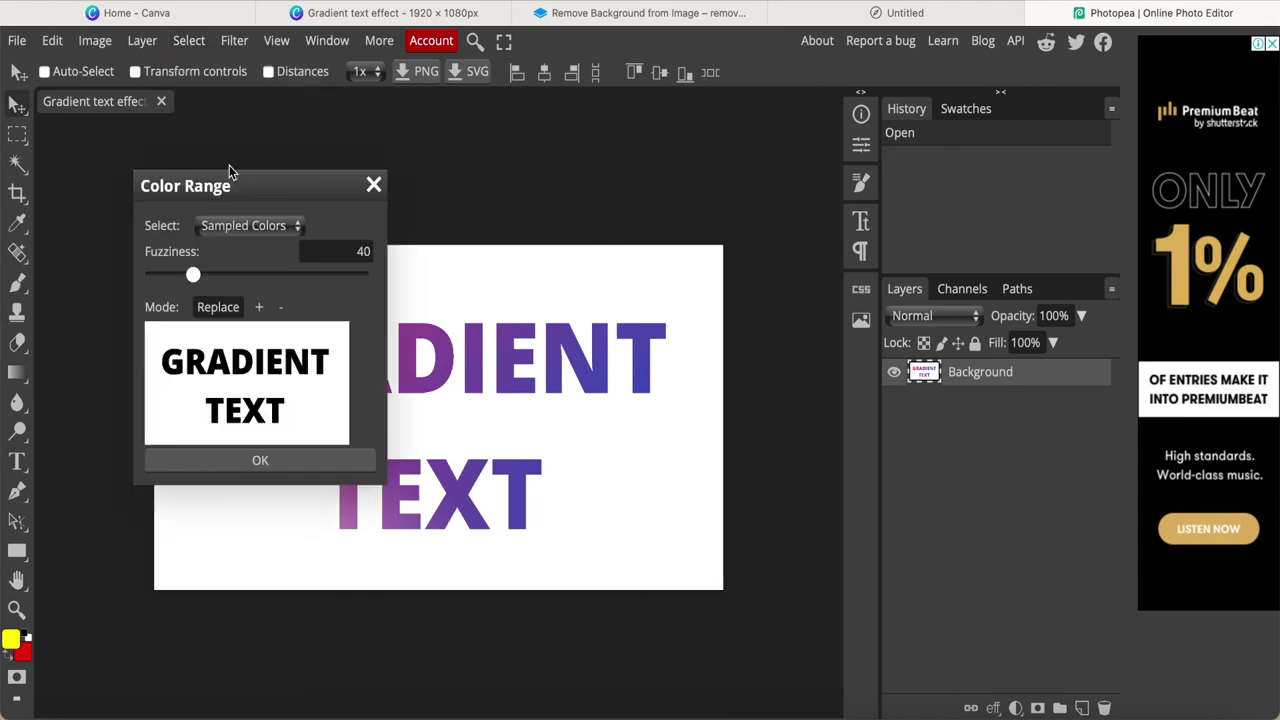
click(238, 464)
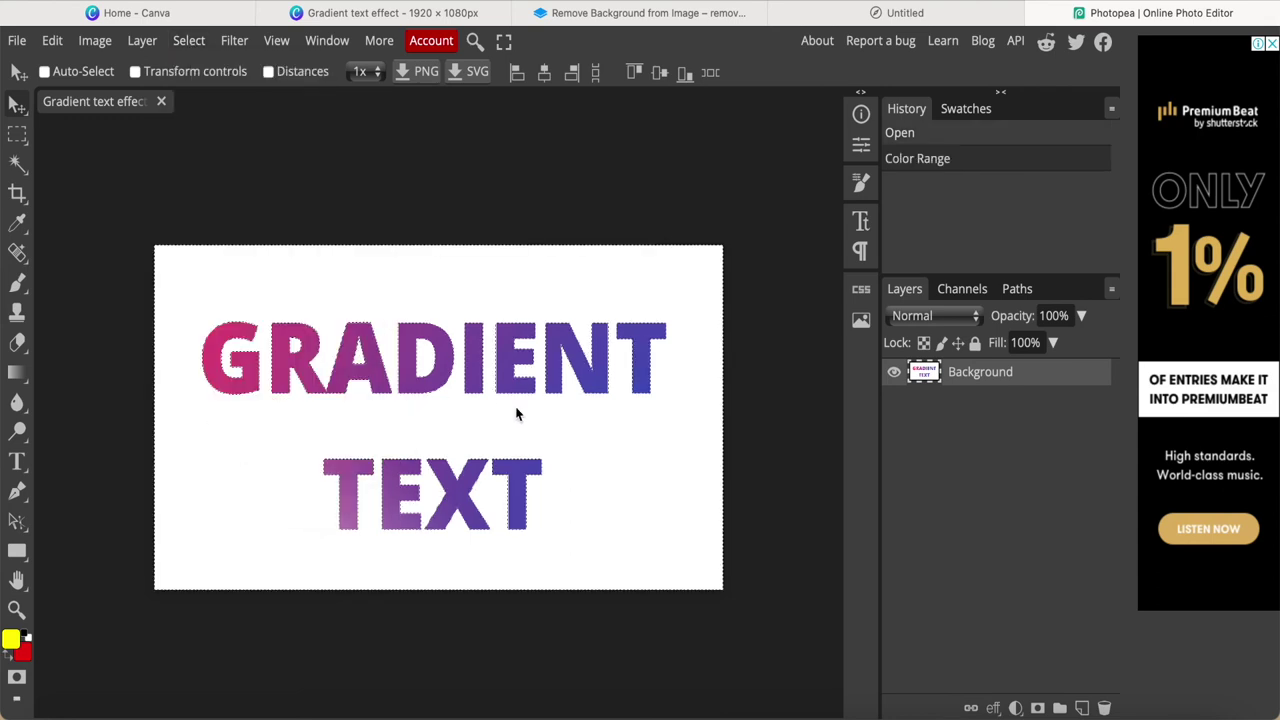
key(Delete)
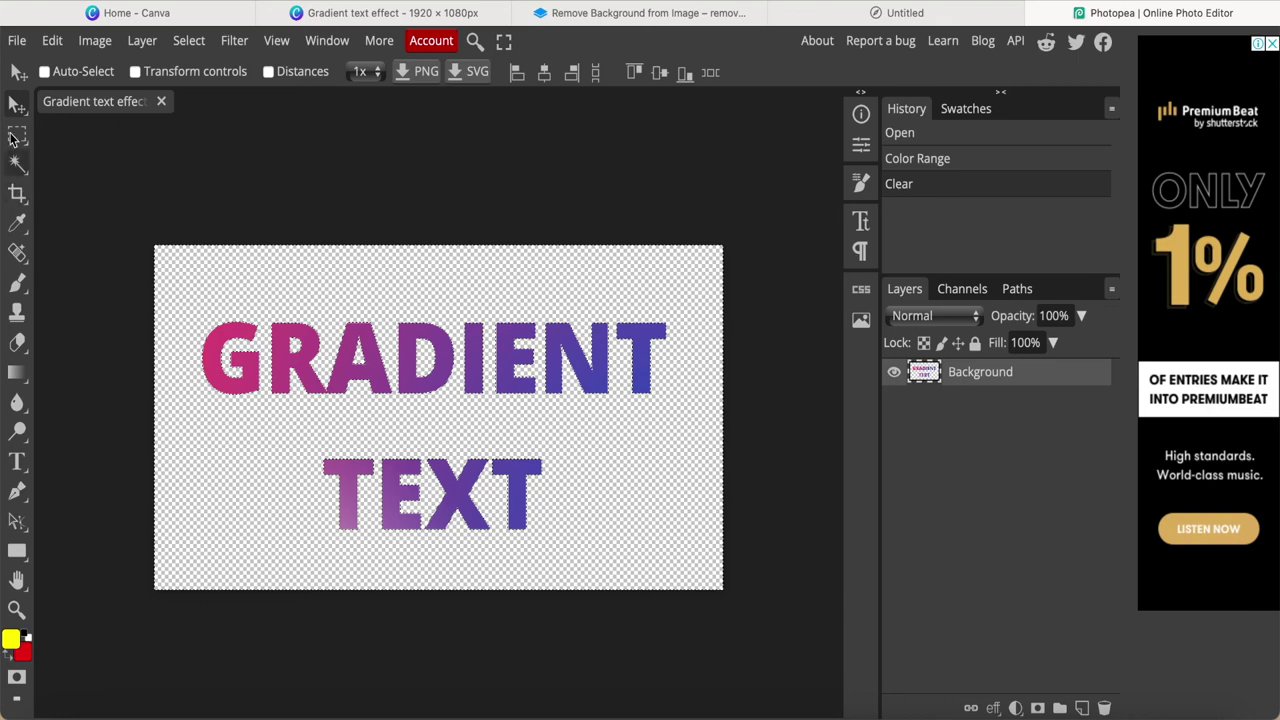
Export the transparent image as a PNG and dismiss the ad-removal notice
click(17, 41)
mouse_move(82, 320)
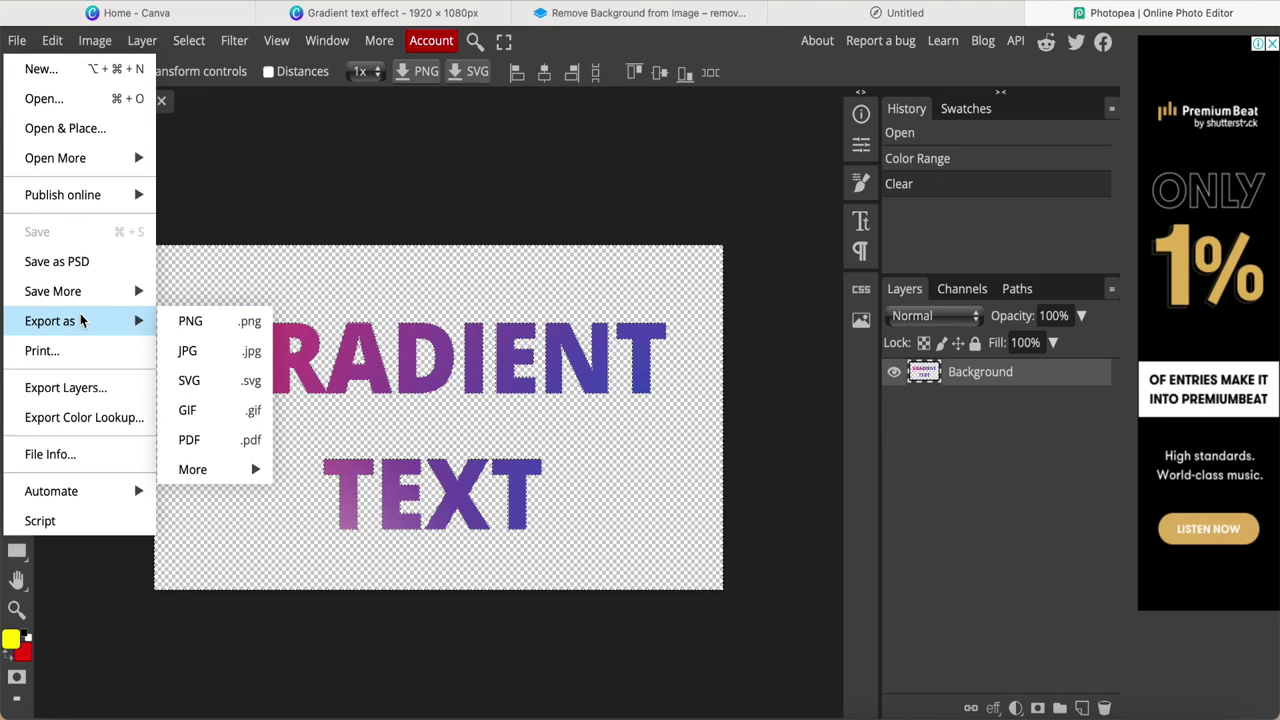
click(186, 324)
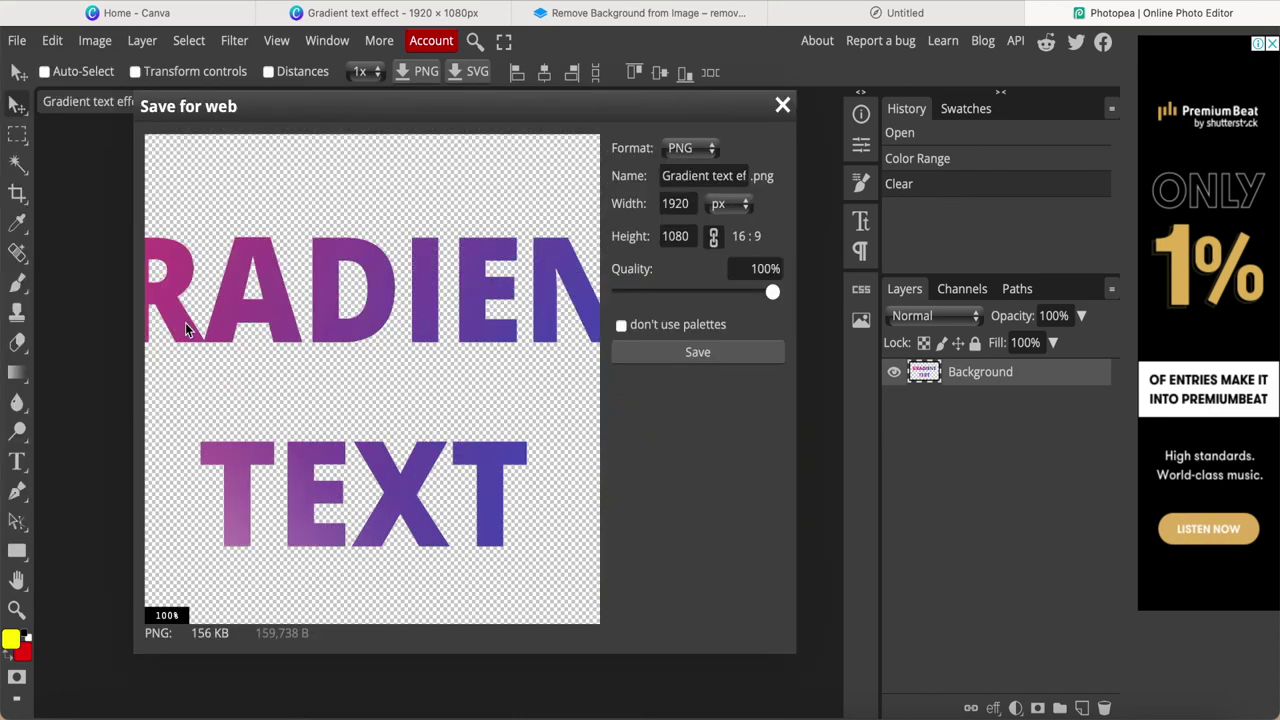
click(695, 353)
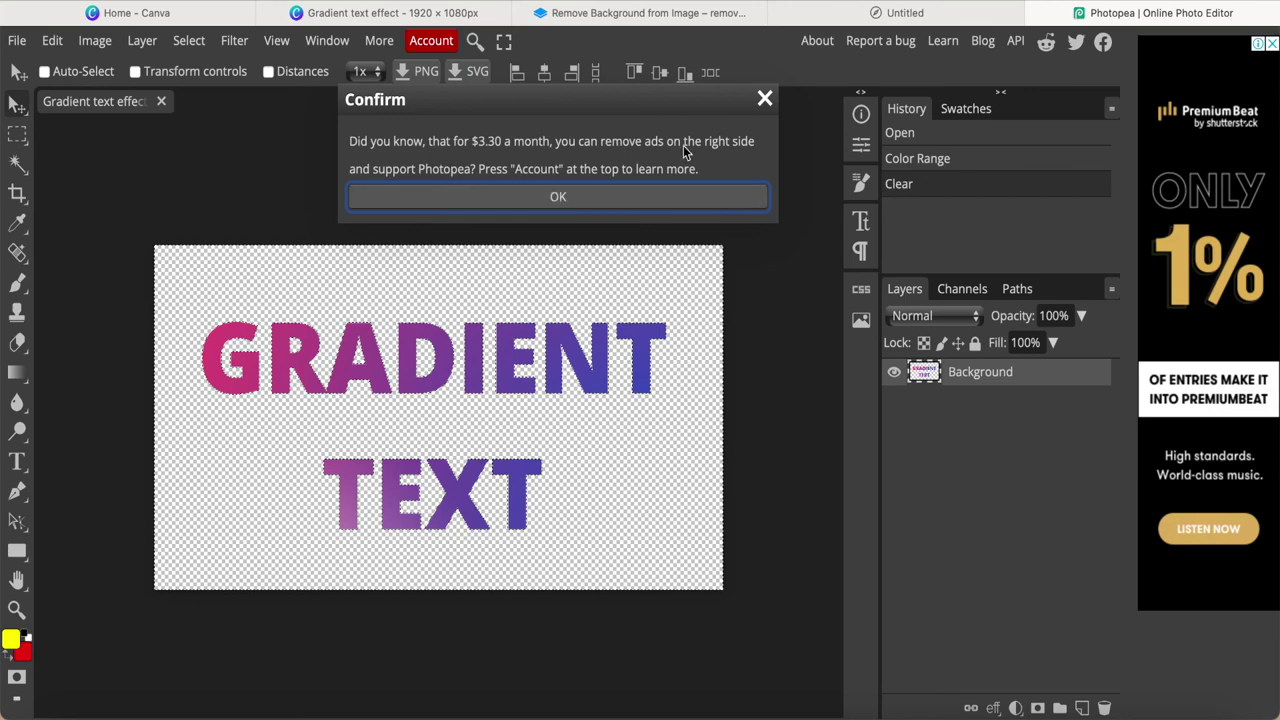
click(764, 99)
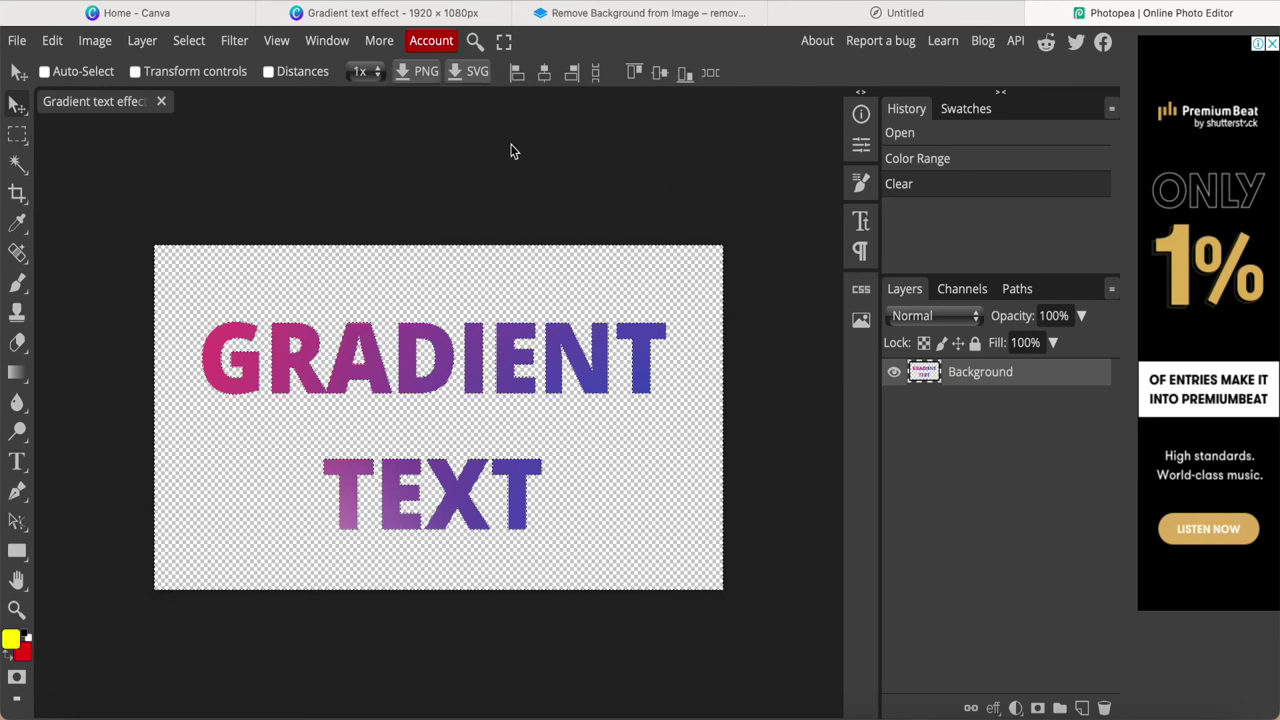
Upload 'Gradient text effect-3-2.png' to Canva's Uploads
click(395, 16)
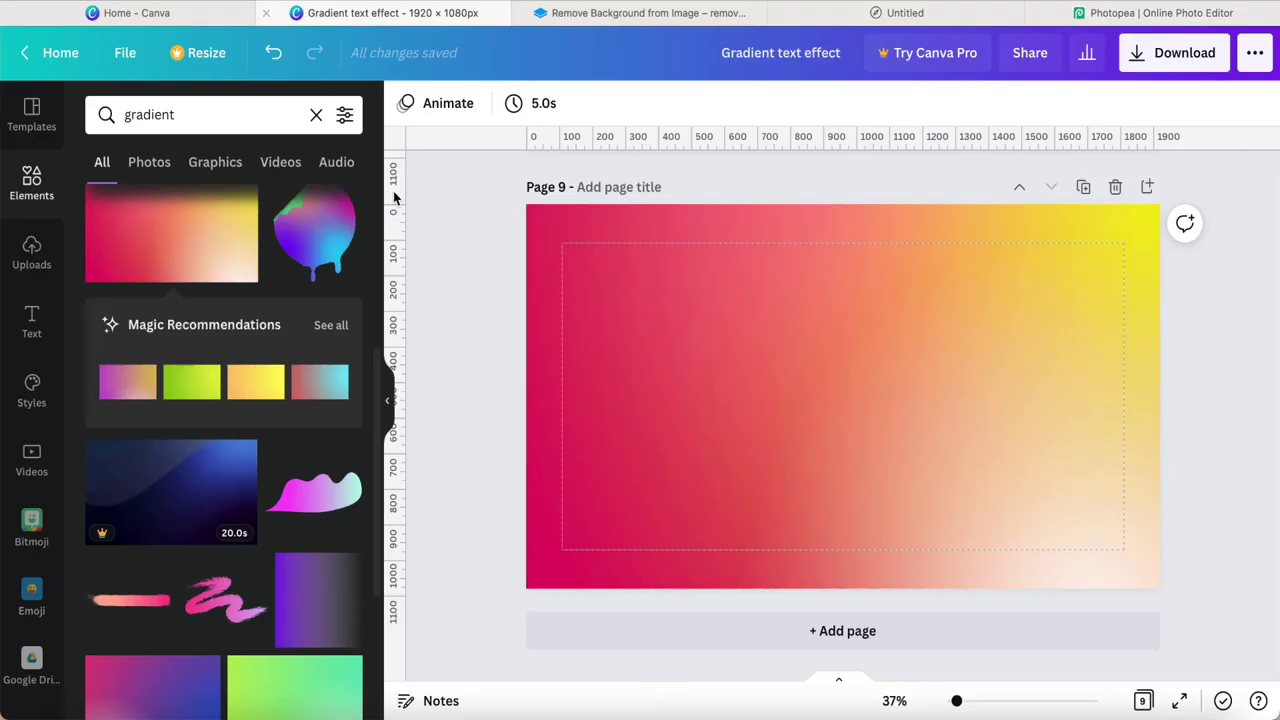
click(28, 252)
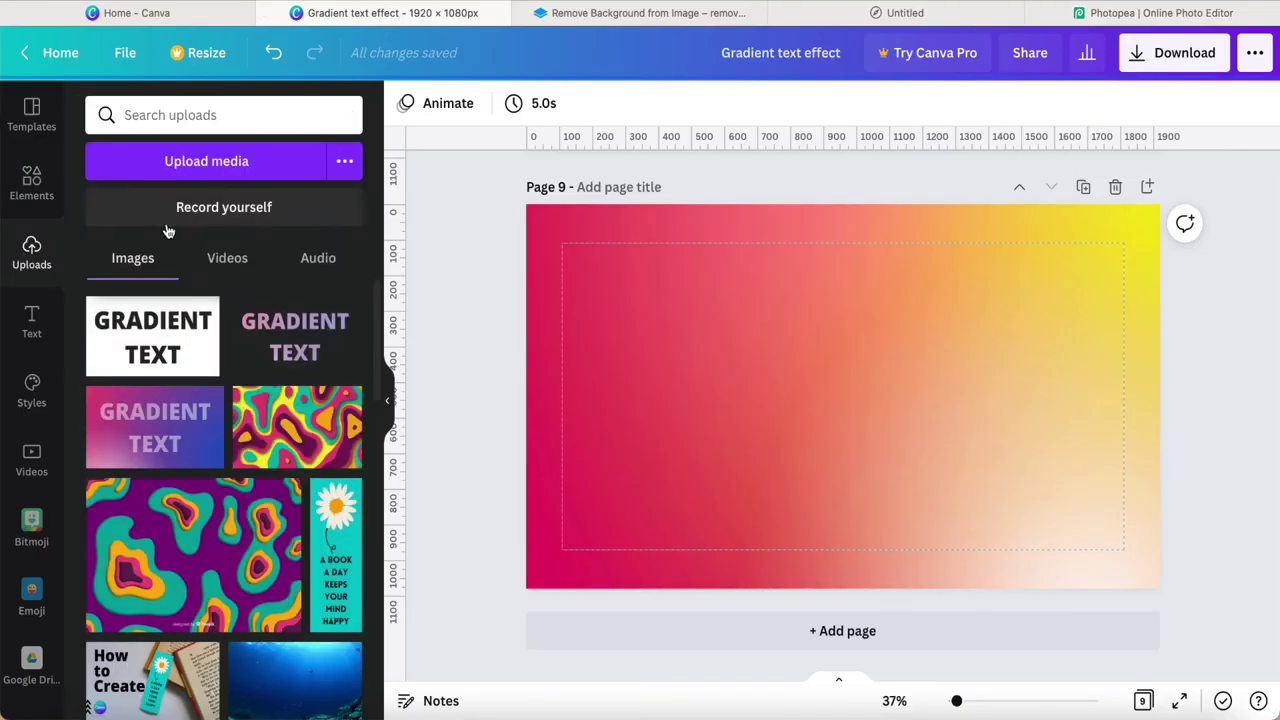
click(218, 163)
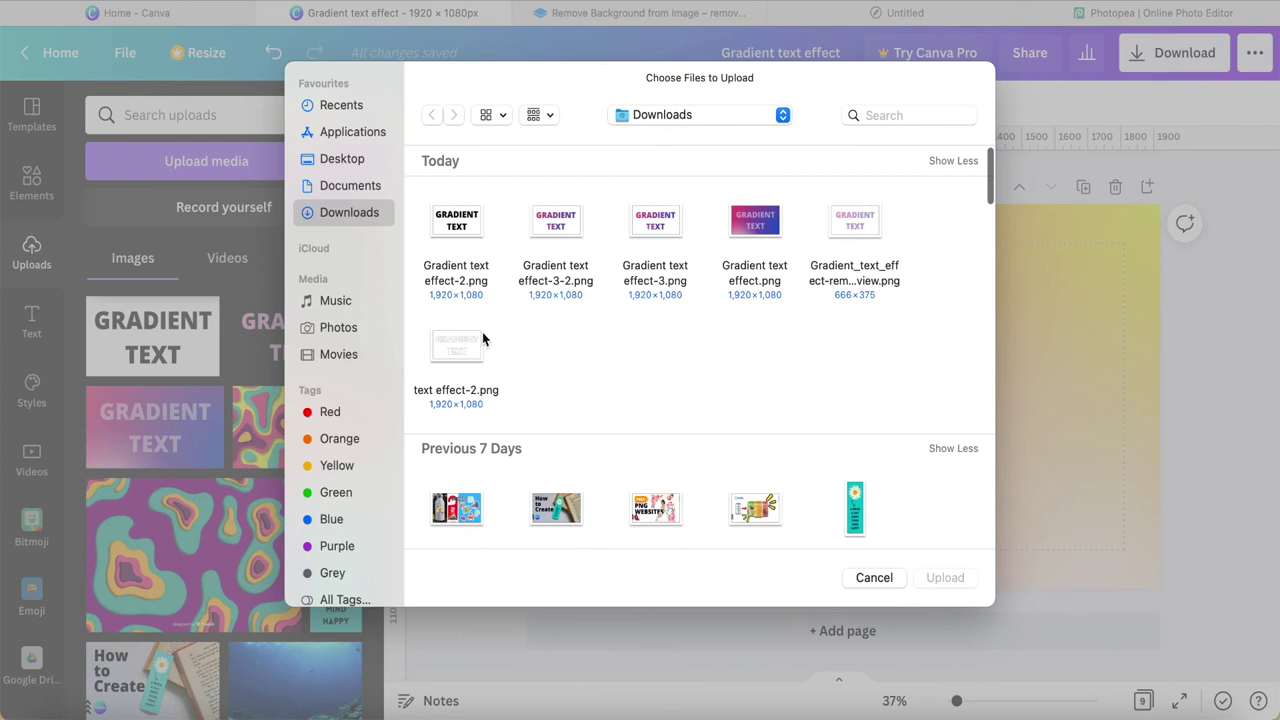
click(856, 232)
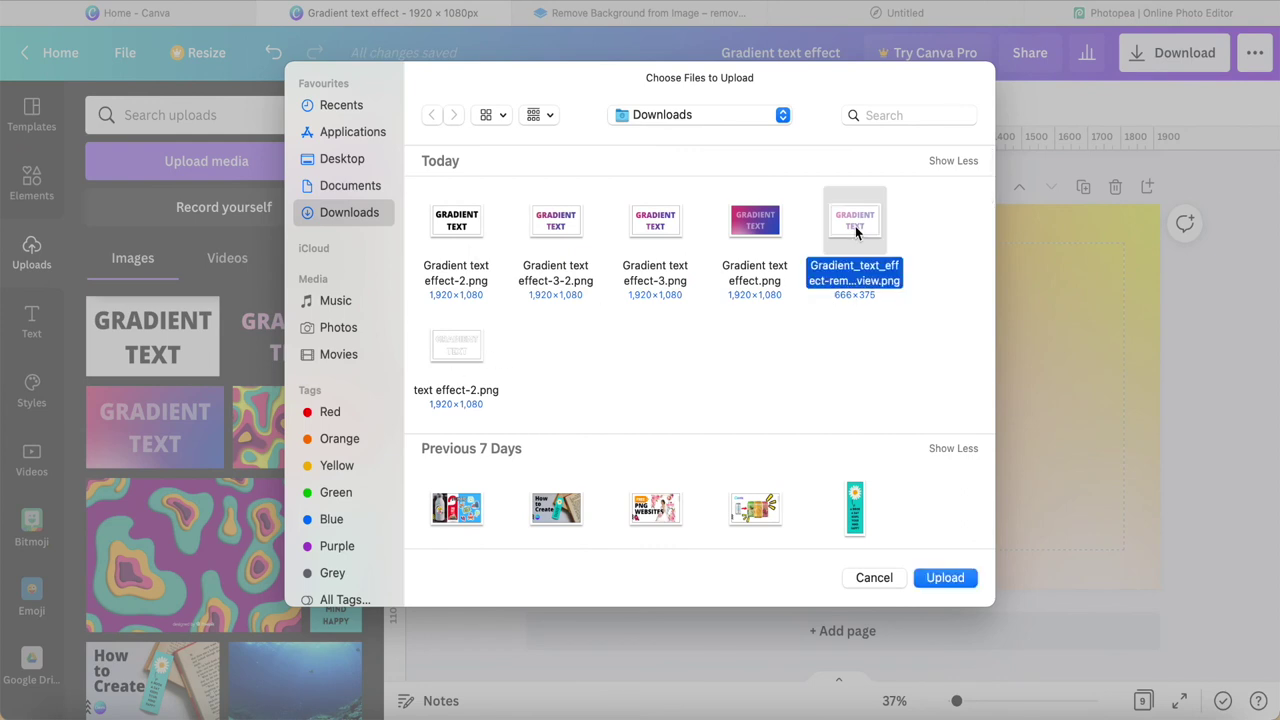
click(656, 347)
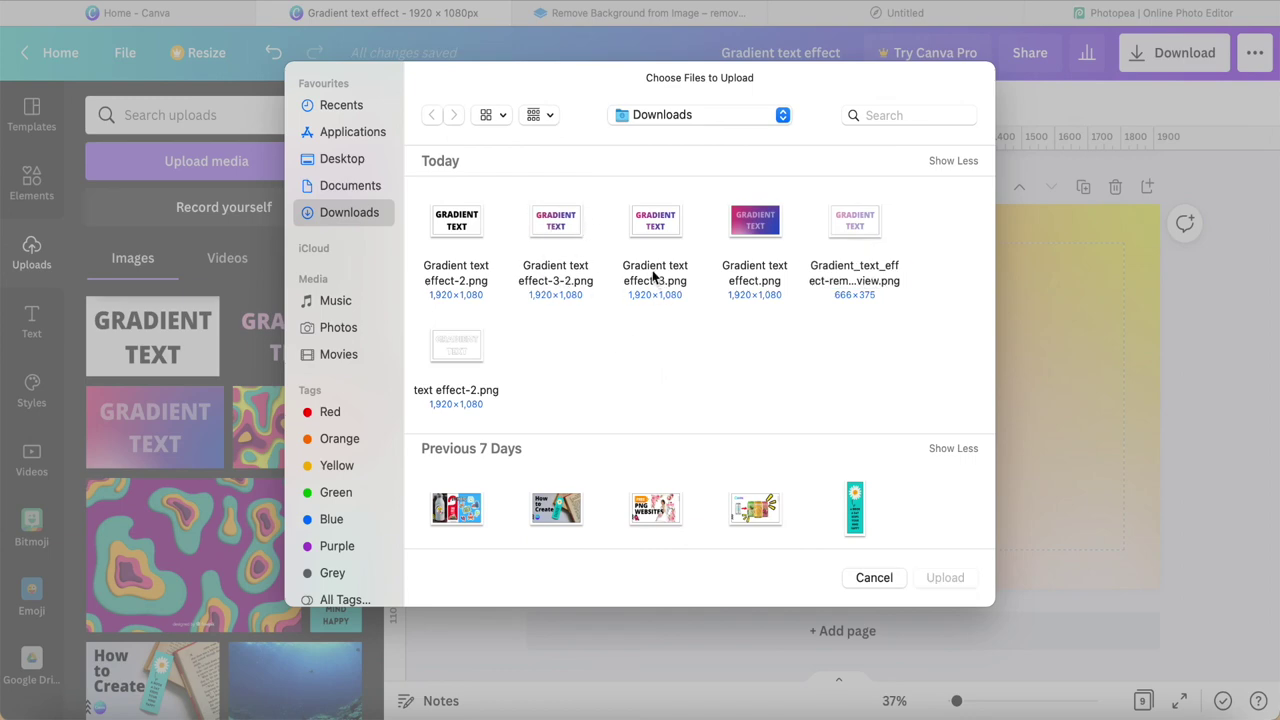
click(555, 230)
click(944, 578)
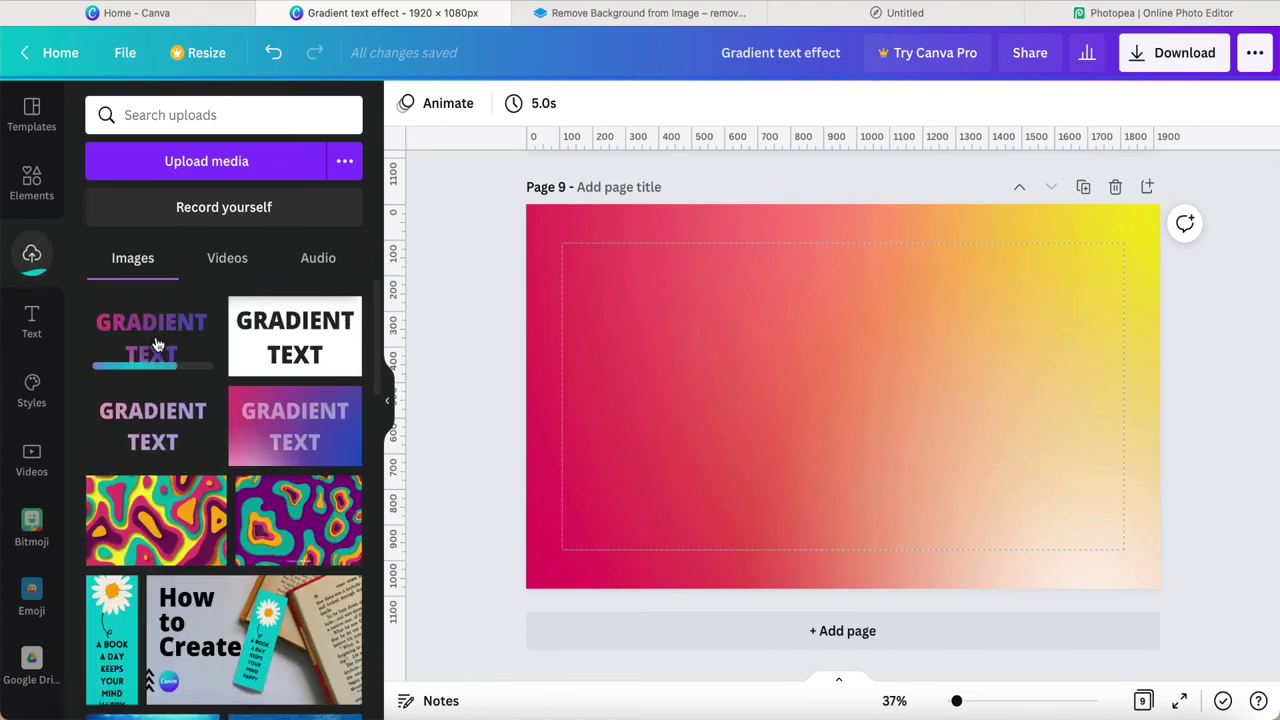
Place the uploaded gradient text on page 9 and enlarge it to about 1719×967
click(154, 340)
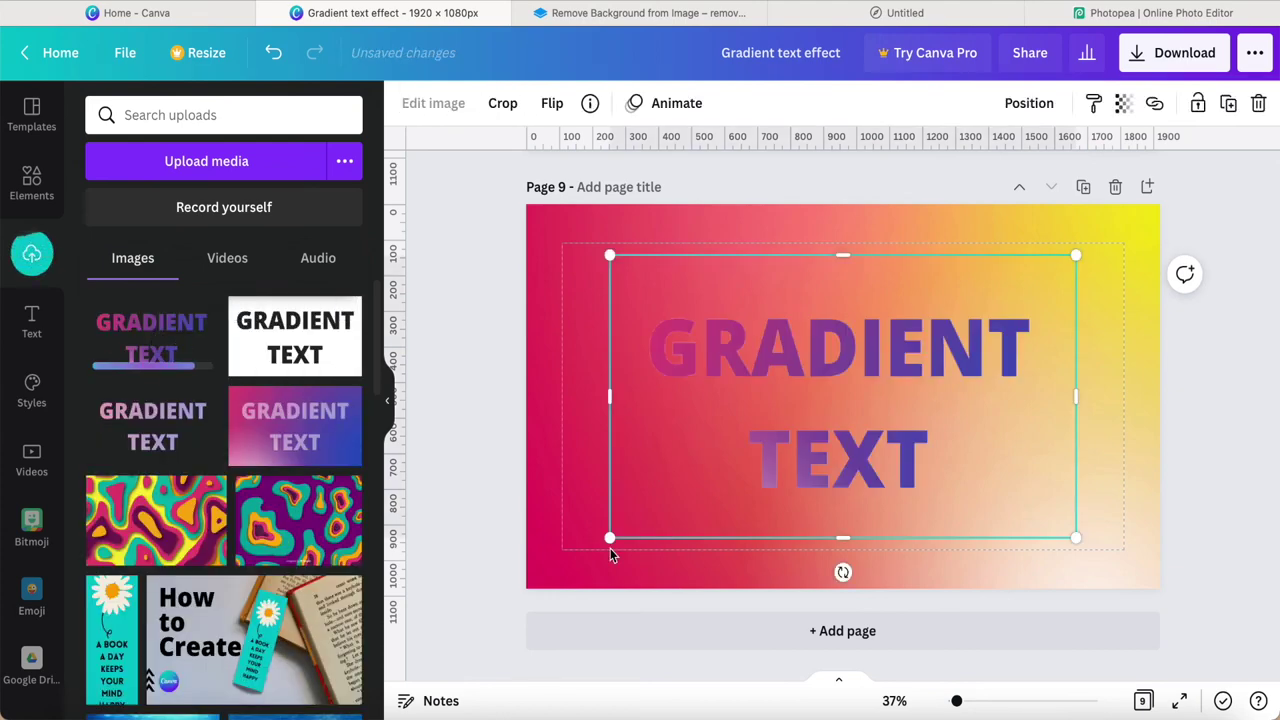
drag(610, 538, 561, 567)
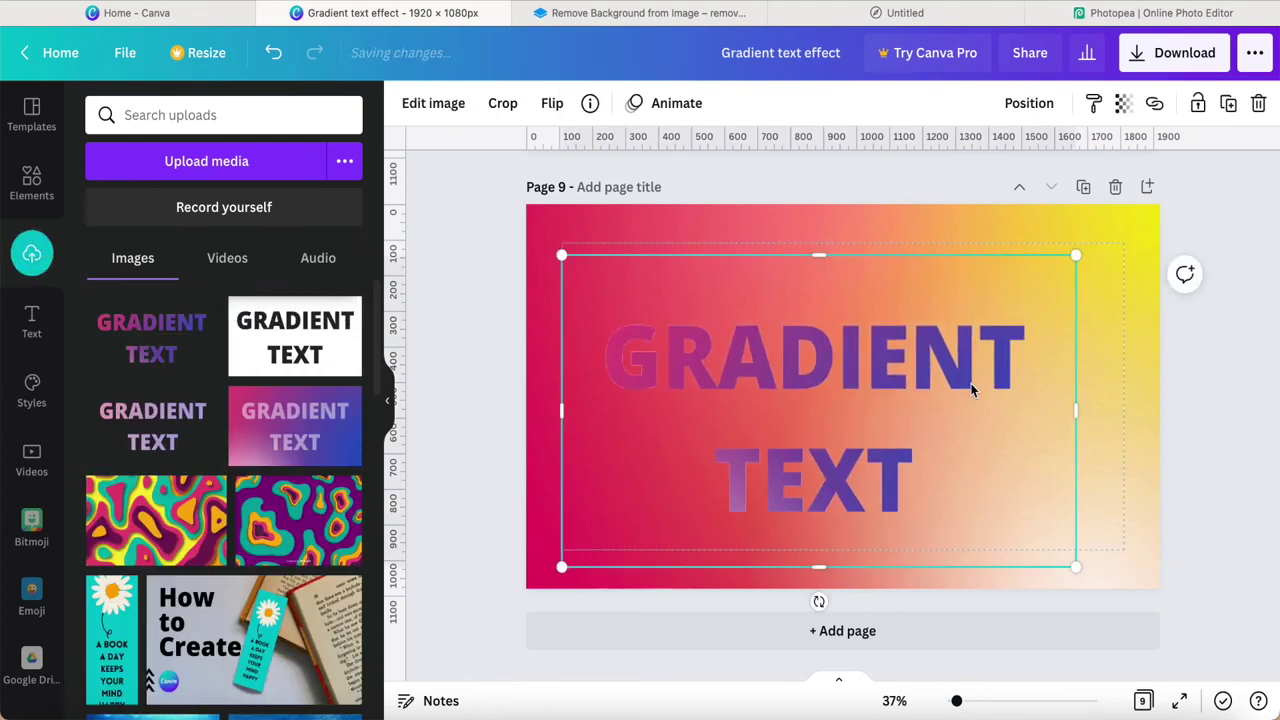
drag(1077, 256, 1125, 227)
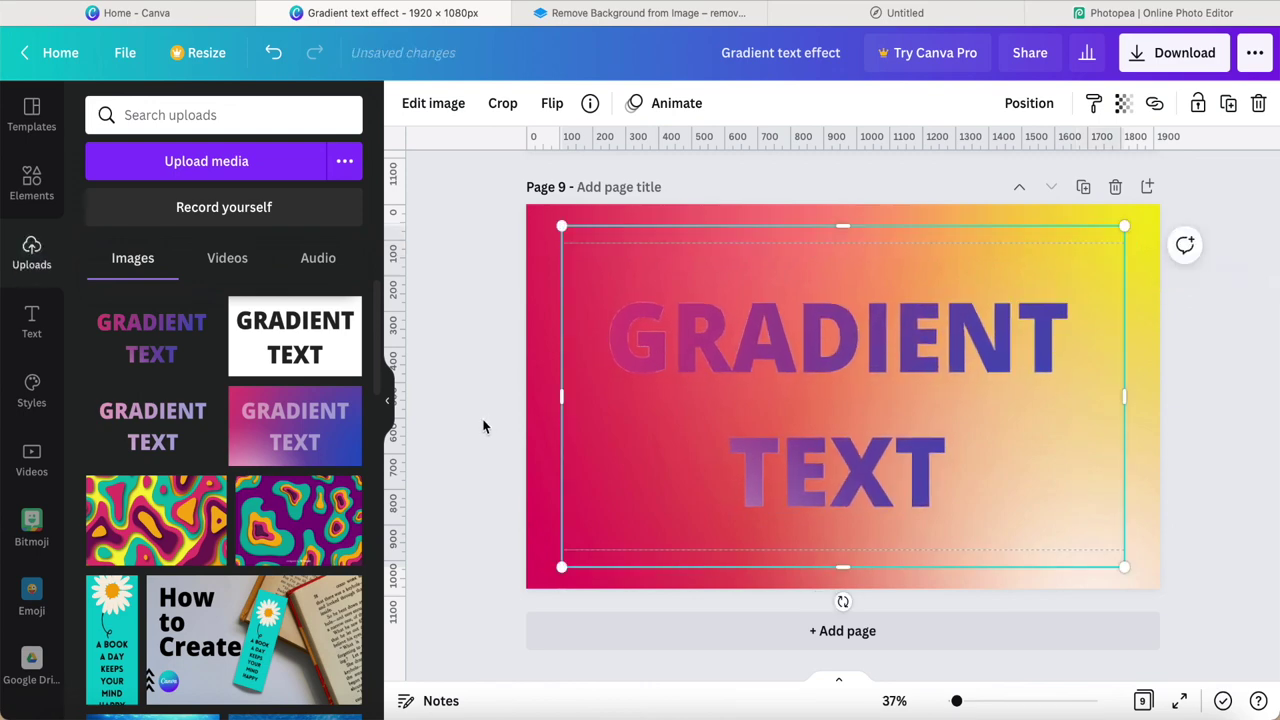
Replace page 9's pink-to-yellow background with the green-to-yellow gradient from Elements
click(537, 472)
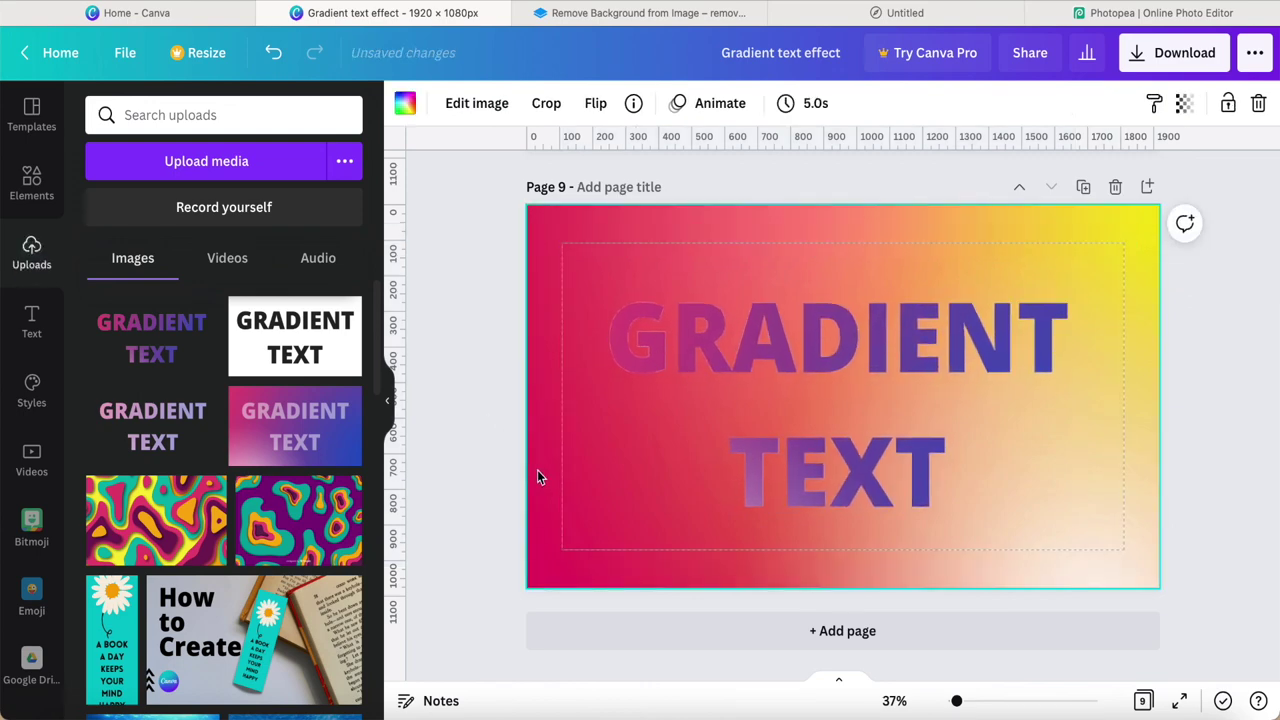
click(38, 188)
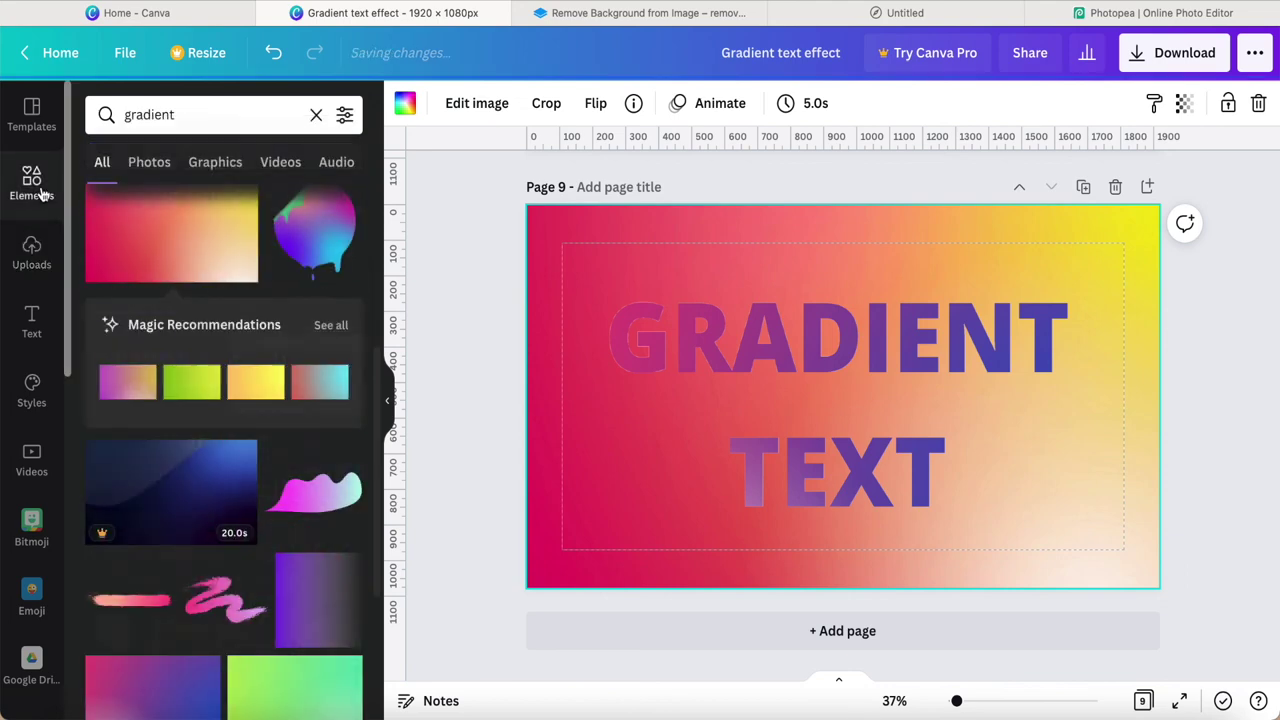
click(187, 391)
right_click(680, 405)
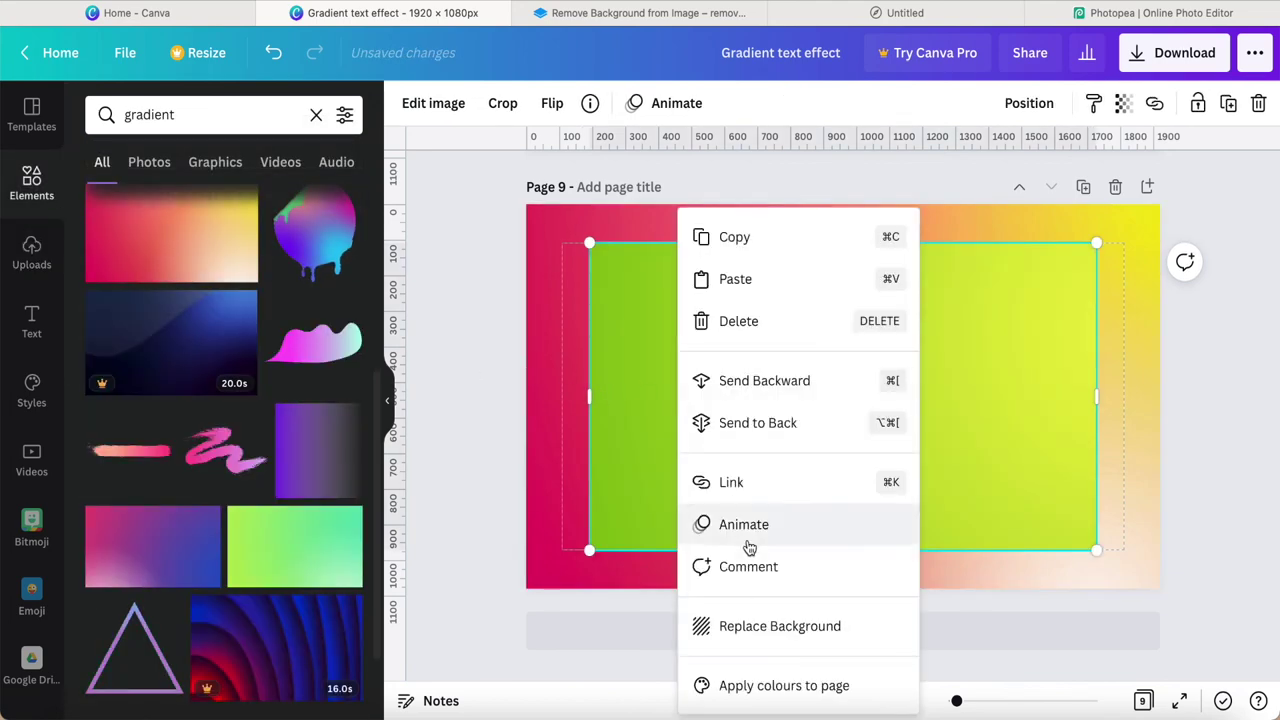
click(700, 625)
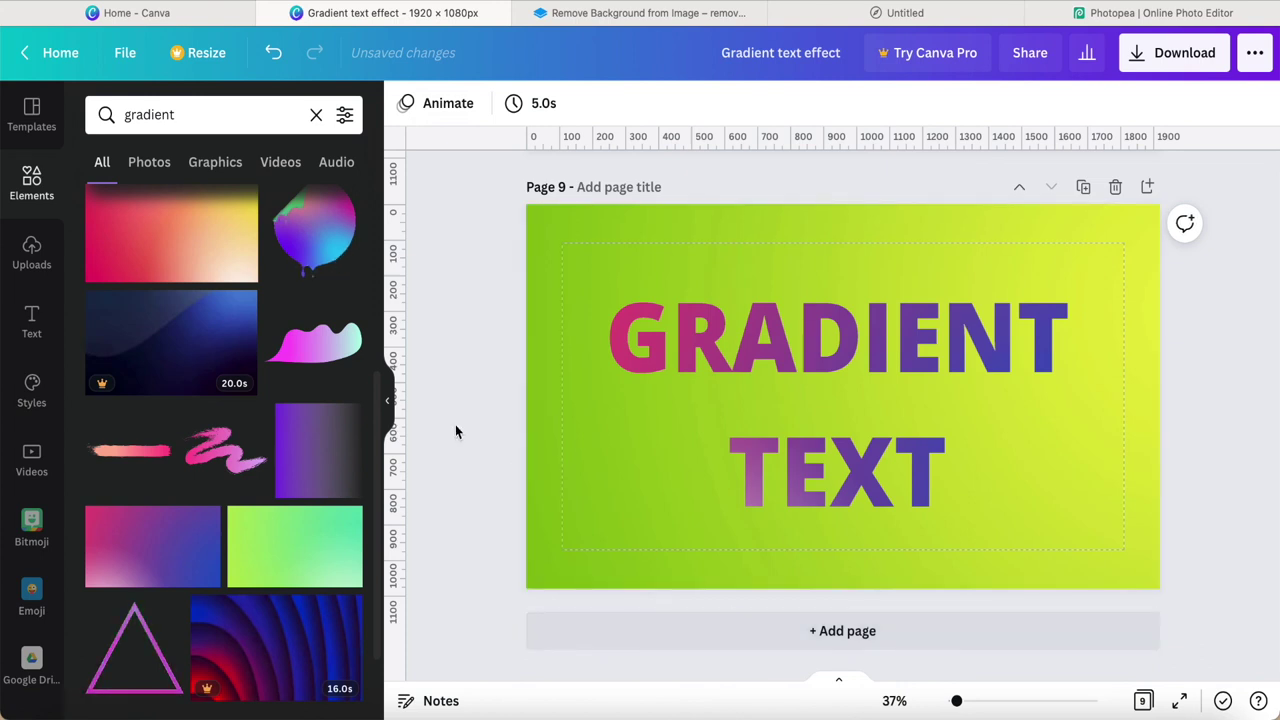